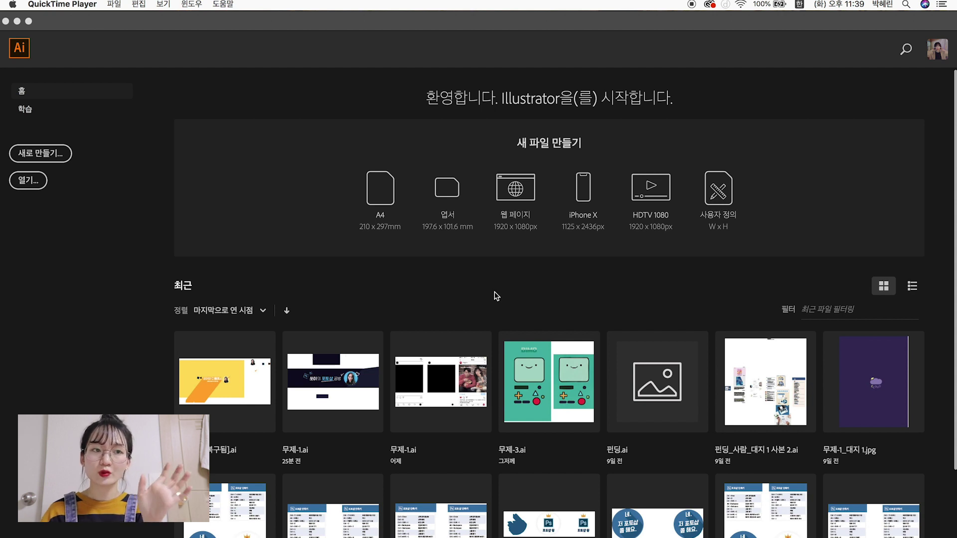
Start a new document 2560 px wide and 1440 px high, with pixels as the unit.
{"action": "left_click", "coordinate": [363, 109]}
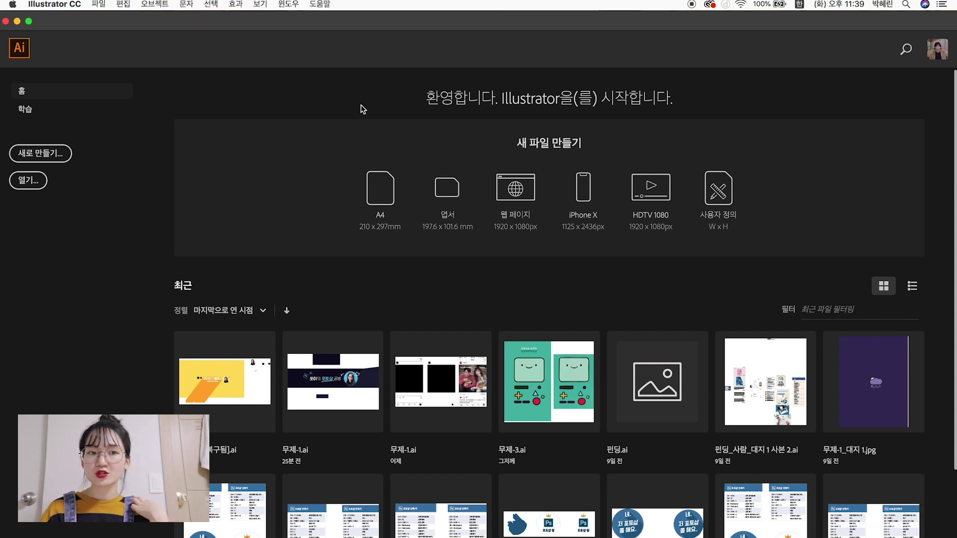
{"action": "left_click", "coordinate": [57, 154]}
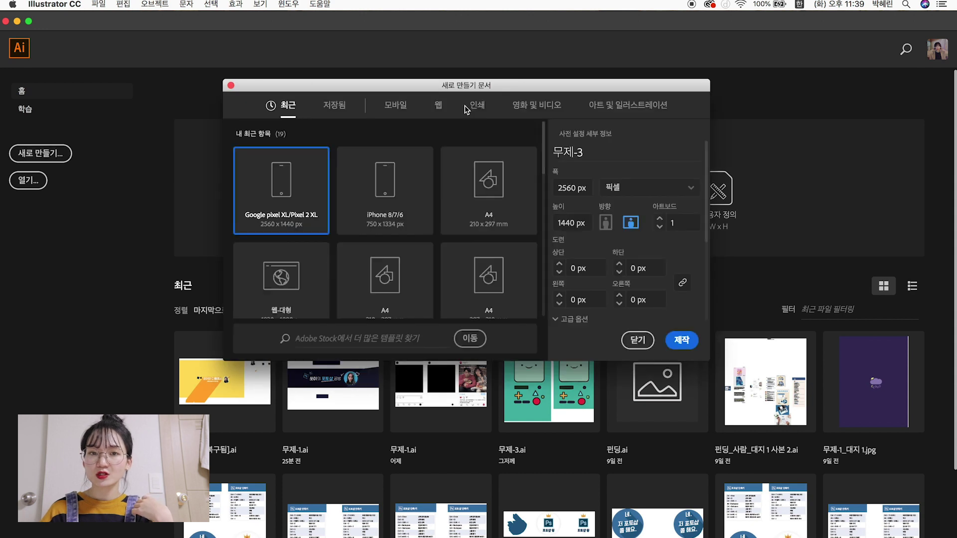
{"action": "mouse_move", "coordinate": [449, 103]}
{"action": "left_mouse_down"}
{"action": "mouse_move", "coordinate": [428, 106]}
{"action": "mouse_move", "coordinate": [476, 110]}
{"action": "mouse_move", "coordinate": [455, 104]}
{"action": "left_mouse_up"}
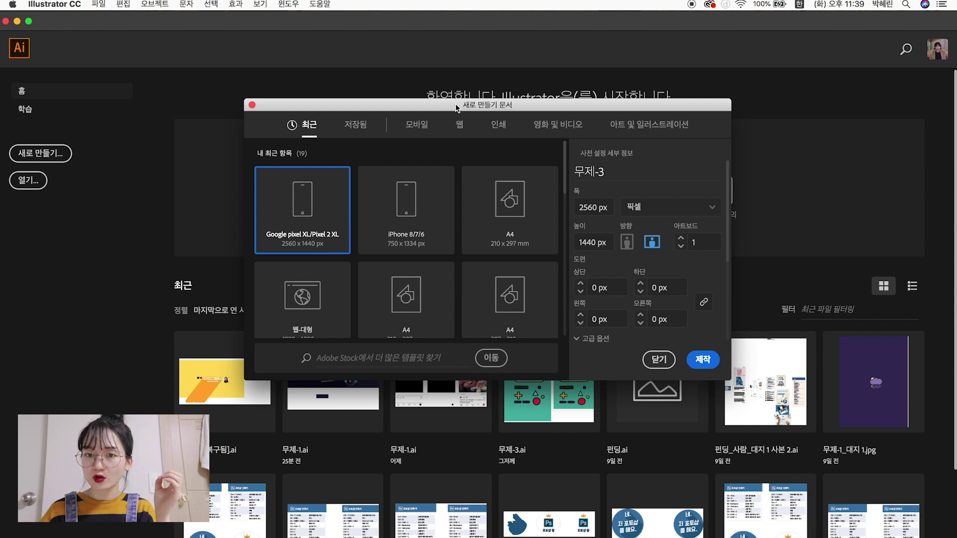
{"action": "left_click", "coordinate": [611, 209]}
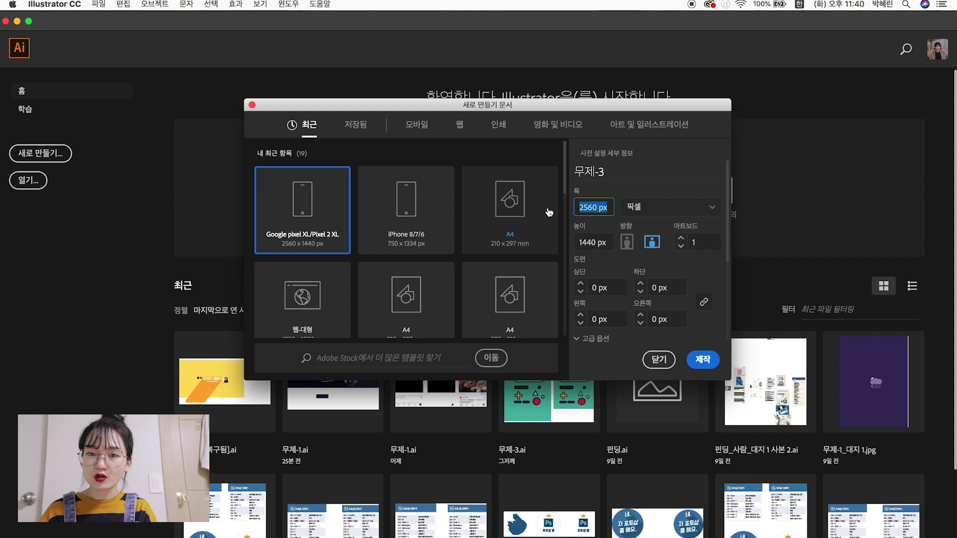
{"action": "left_click", "coordinate": [611, 244]}
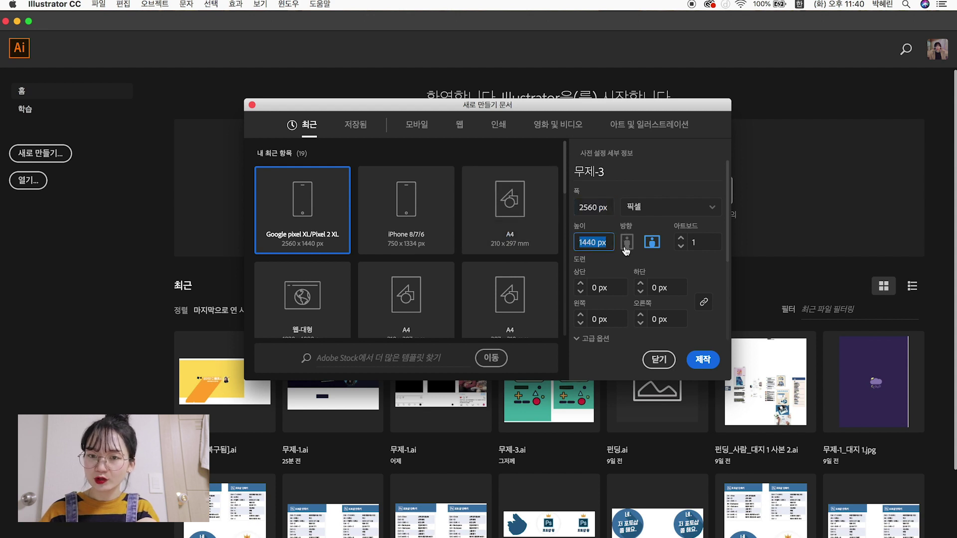
{"action": "left_click", "coordinate": [661, 209]}
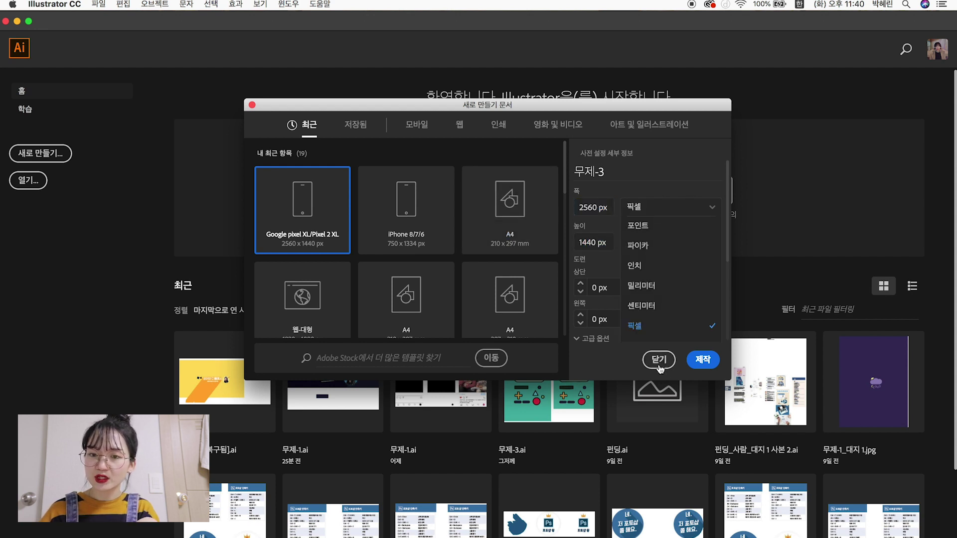
{"action": "left_click", "coordinate": [654, 331]}
Set the new document's colour mode to RGB in the advanced options.
{"action": "scroll", "coordinate": [631, 293], "scroll_direction": "down", "scroll_amount": 3}
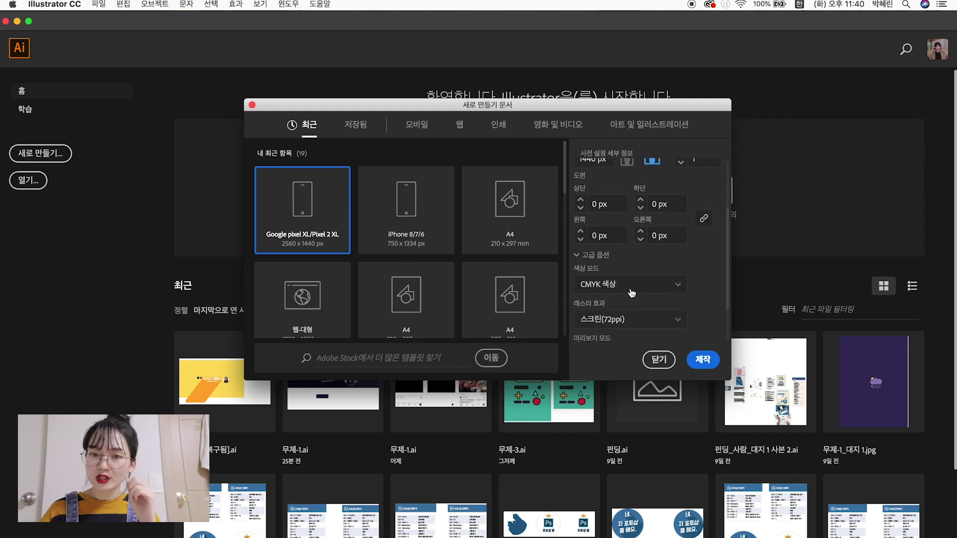
{"action": "scroll", "coordinate": [630, 292], "scroll_direction": "up", "scroll_amount": 2}
{"action": "scroll", "coordinate": [623, 279], "scroll_direction": "down", "scroll_amount": 3}
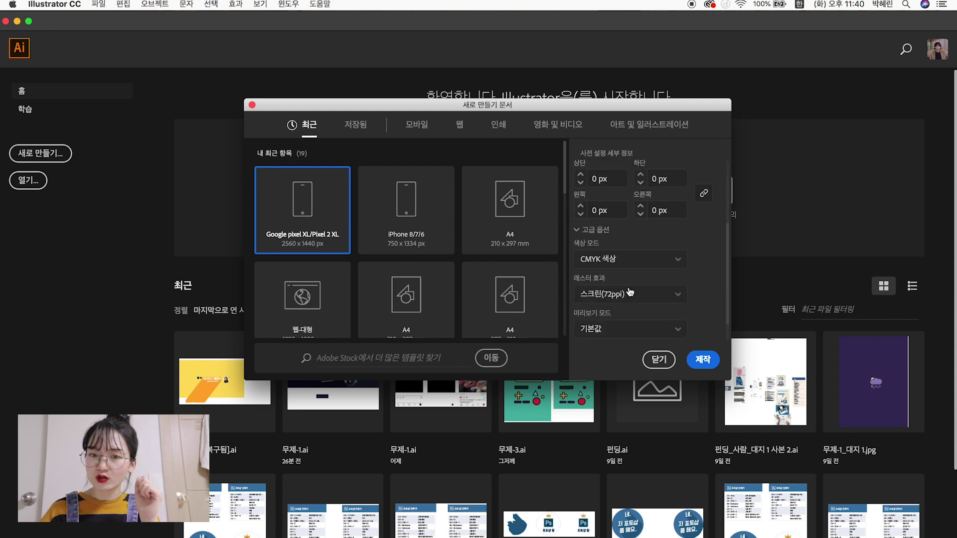
{"action": "left_click", "coordinate": [595, 230]}
{"action": "left_click", "coordinate": [598, 297]}
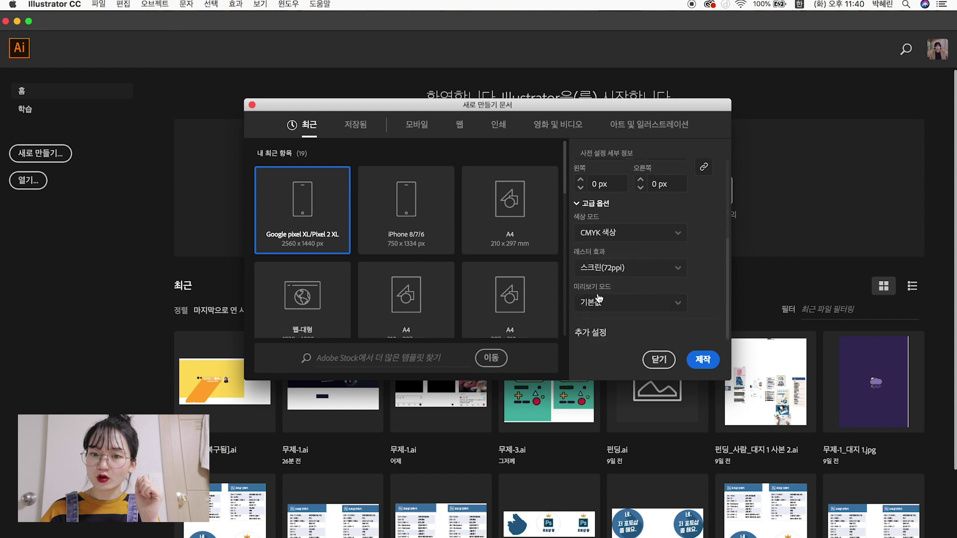
{"action": "left_click", "coordinate": [606, 241]}
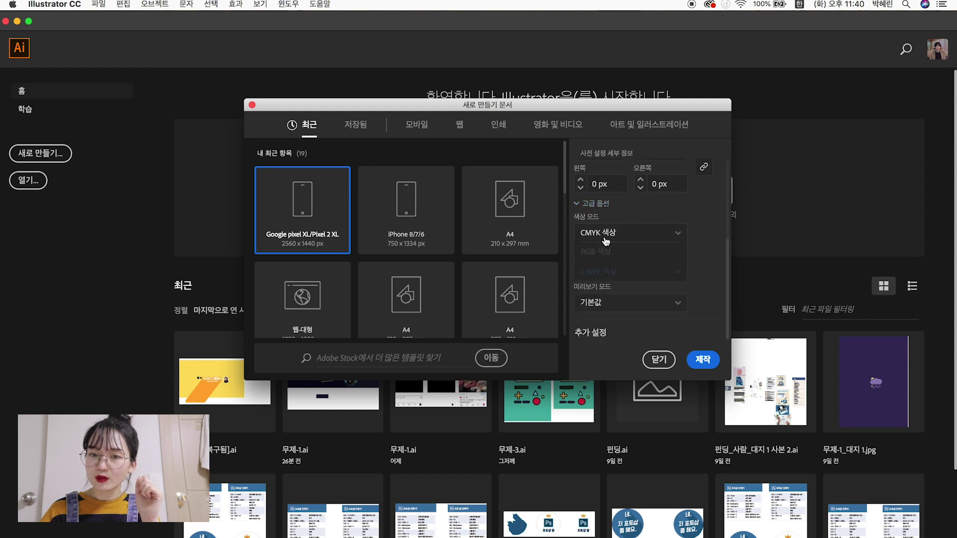
{"action": "left_click", "coordinate": [605, 251]}
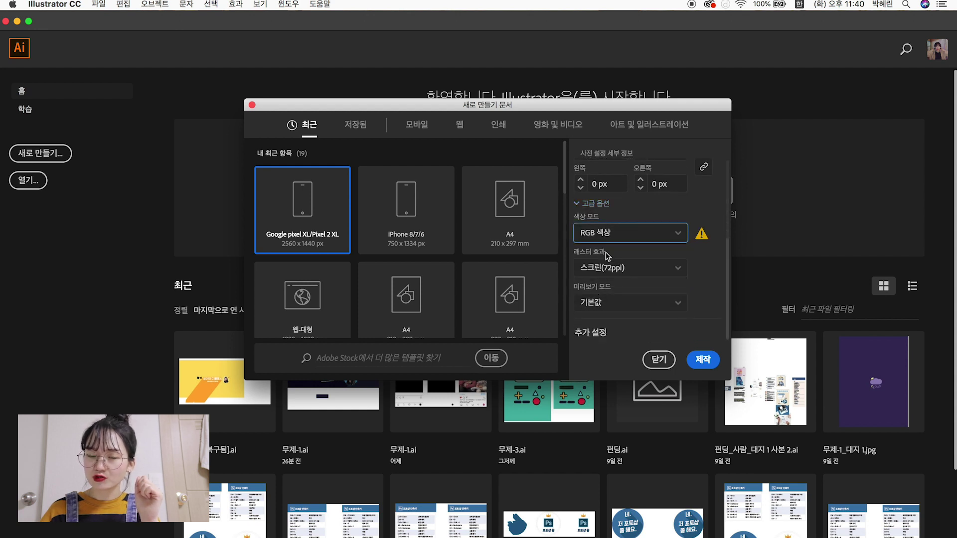
{"action": "scroll", "coordinate": [610, 239], "scroll_direction": "up", "scroll_amount": 5}
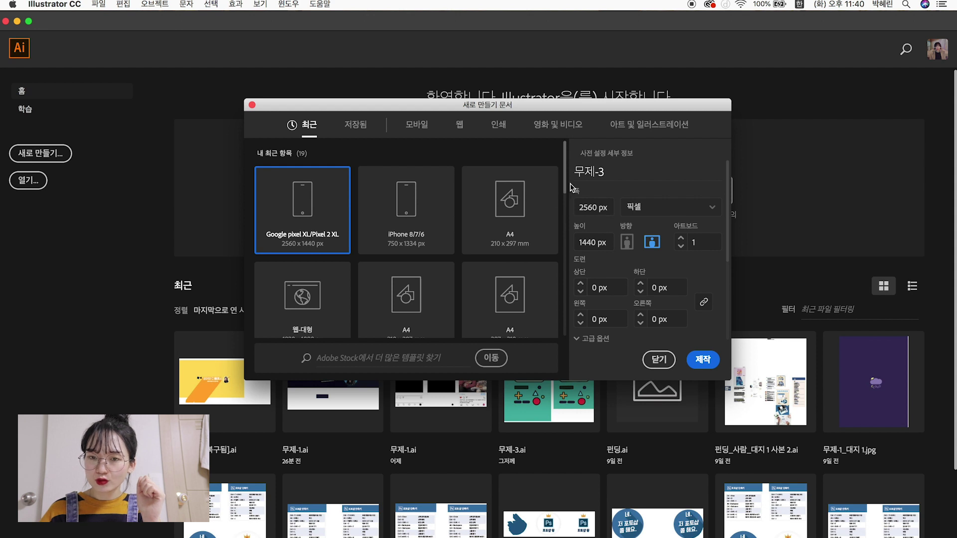
{"action": "scroll", "coordinate": [610, 225], "scroll_direction": "down", "scroll_amount": 5}
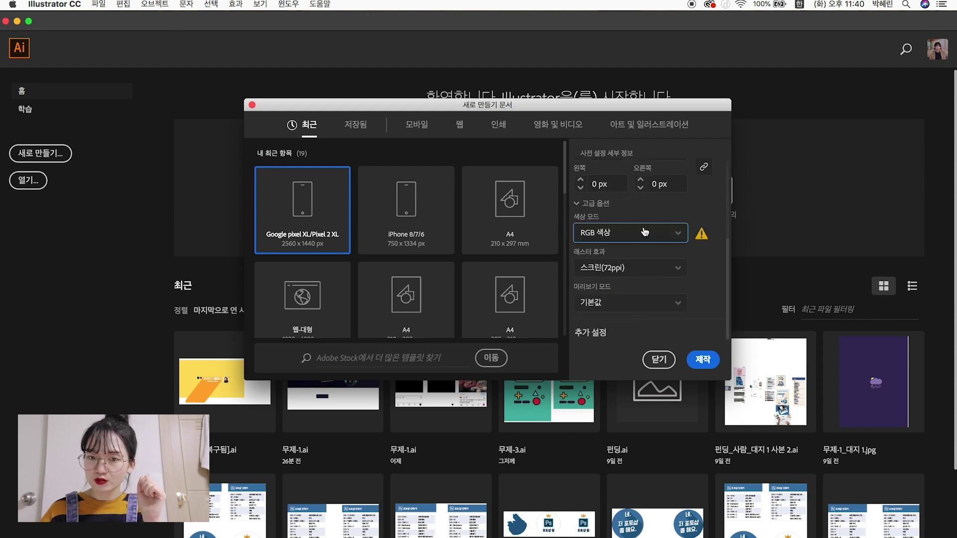
Choose Screen (72 ppi) for the raster effects and create the document.
{"action": "left_click", "coordinate": [626, 270]}
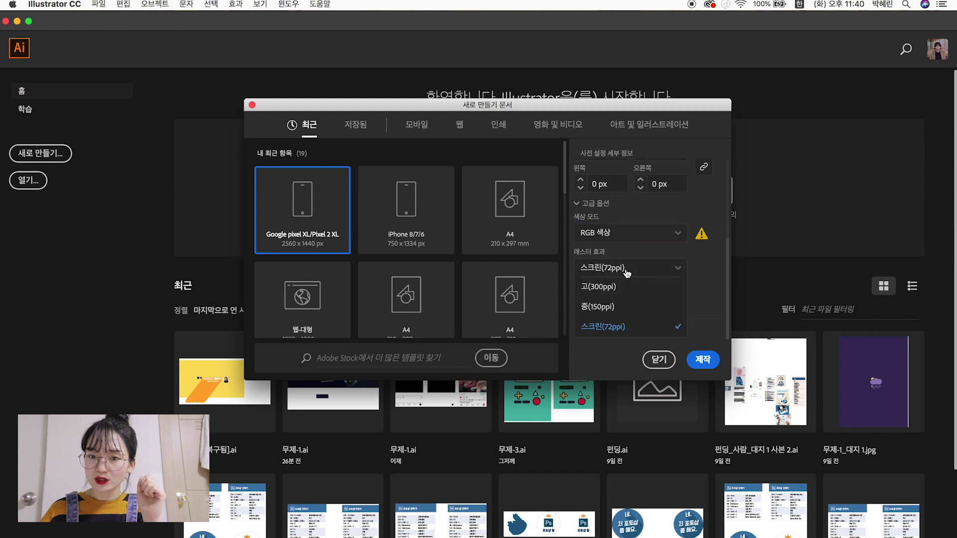
{"action": "left_click", "coordinate": [616, 332]}
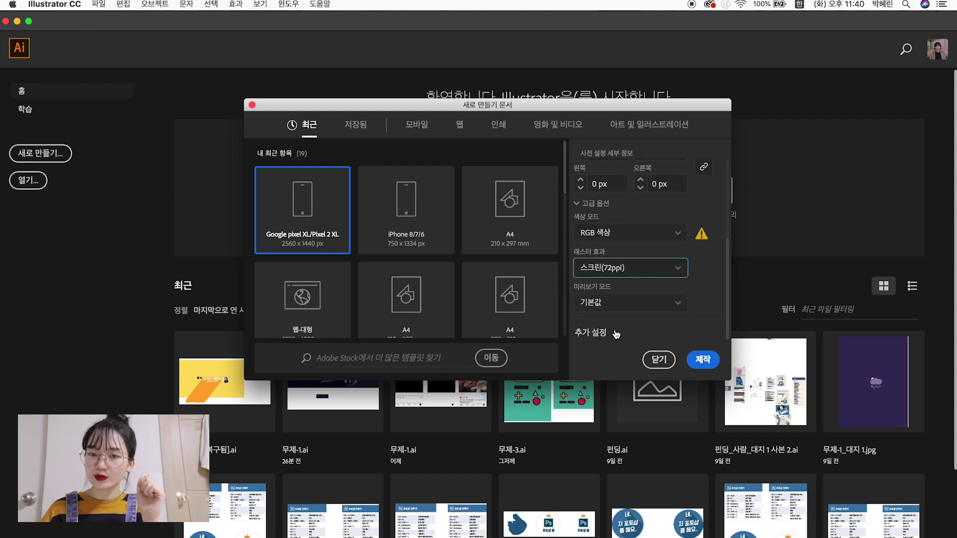
{"action": "left_click", "coordinate": [699, 367]}
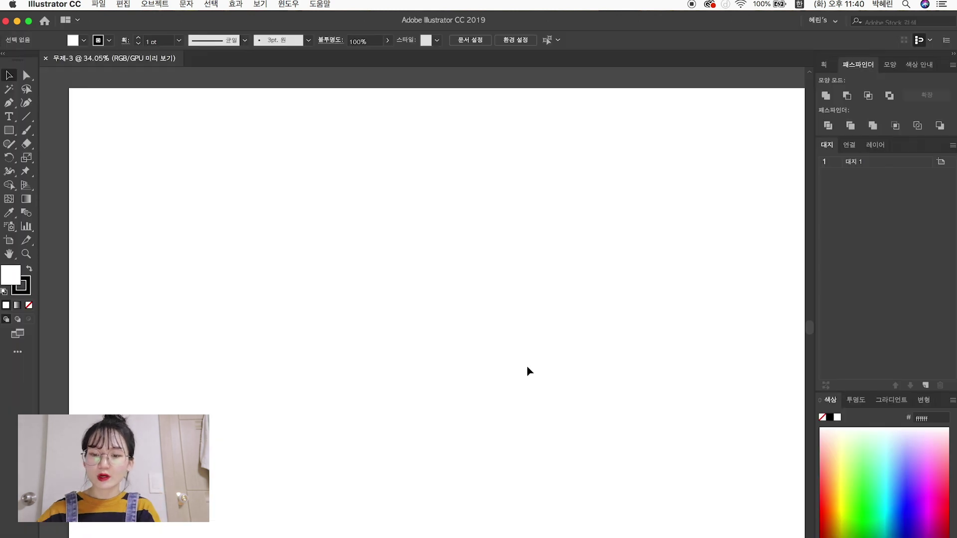
Create a rectangle 1545 px wide and 423 px high on the artboard using exact dimensions.
{"action": "key", "text": "super+minus"}
{"action": "key", "text": "super+minus"}
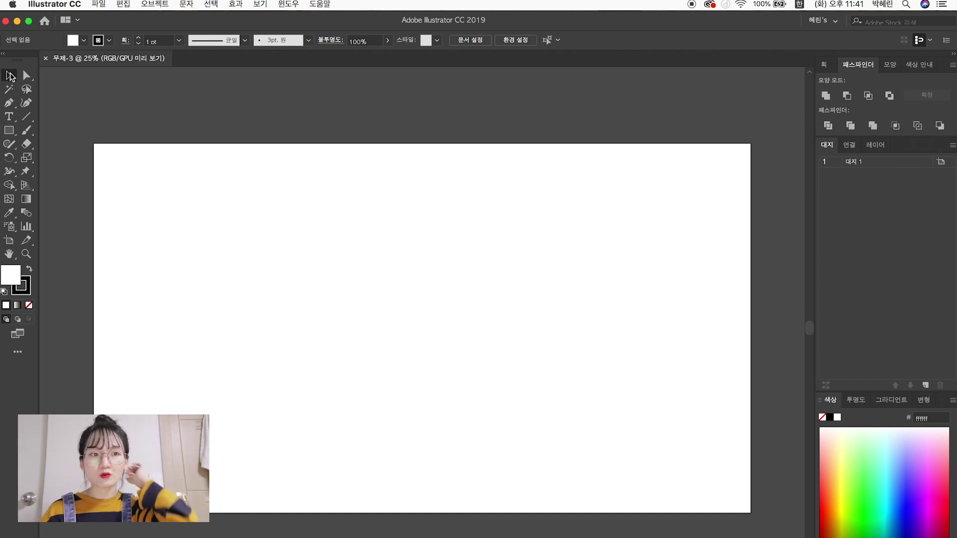
{"action": "left_click", "coordinate": [9, 130]}
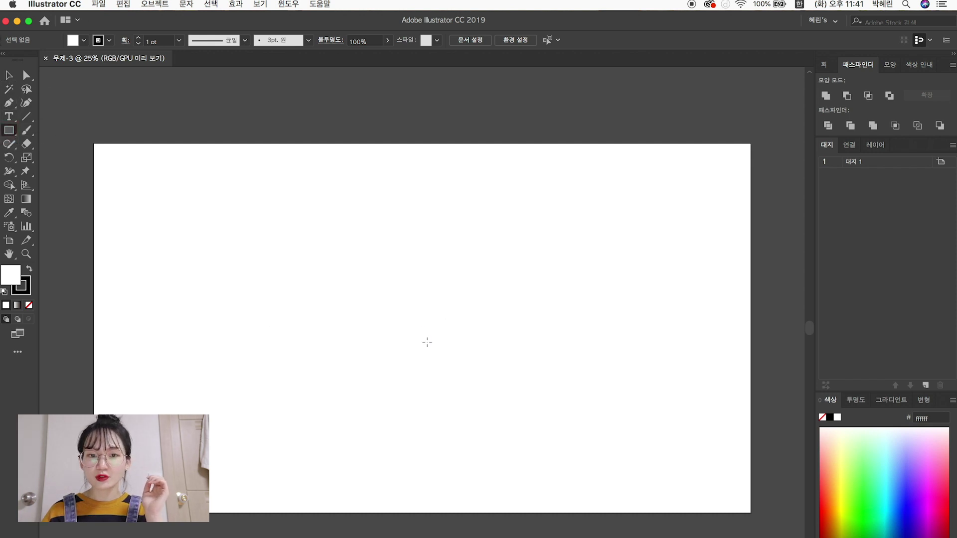
{"action": "left_click_drag", "start_coordinate": [273, 249], "coordinate": [641, 386]}
{"action": "key", "text": "super+z"}
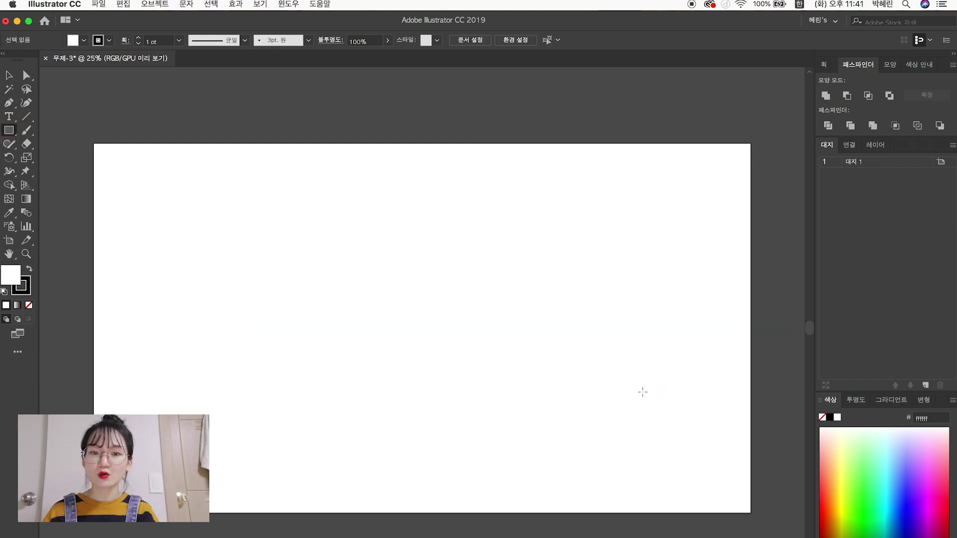
{"action": "left_click", "coordinate": [451, 319]}
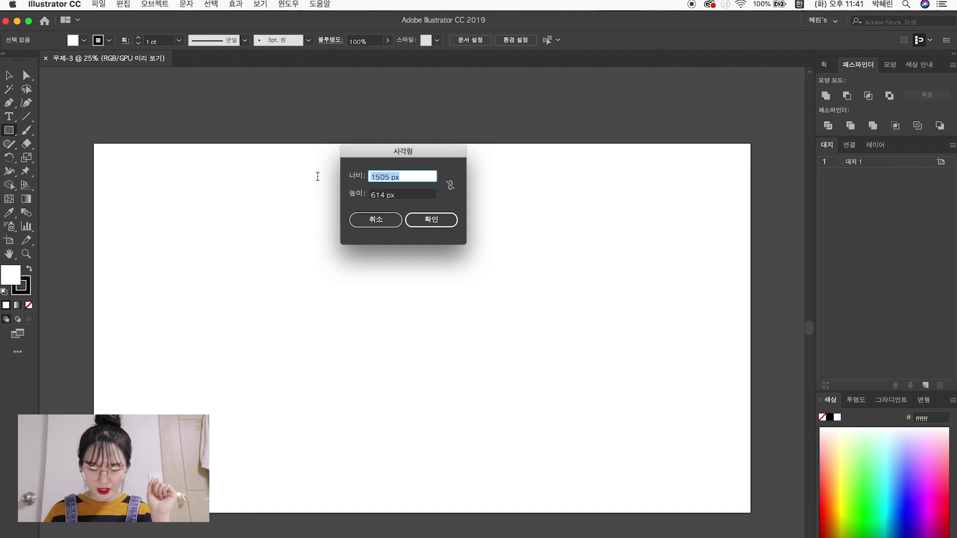
{"action": "type", "text": "1545"}
{"action": "key", "text": "Tab"}
{"action": "type", "text": "4"}
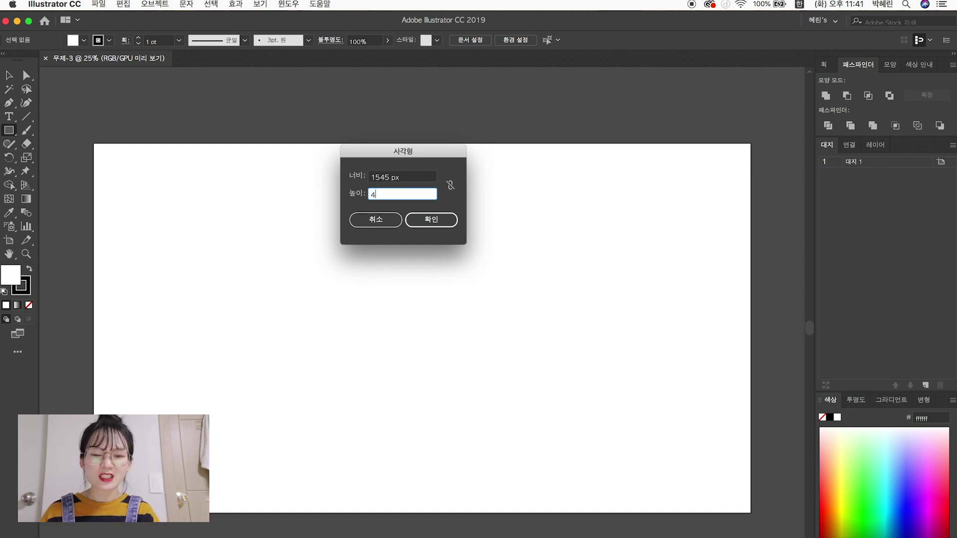
{"action": "type", "text": "23"}
{"action": "left_click", "coordinate": [447, 220]}
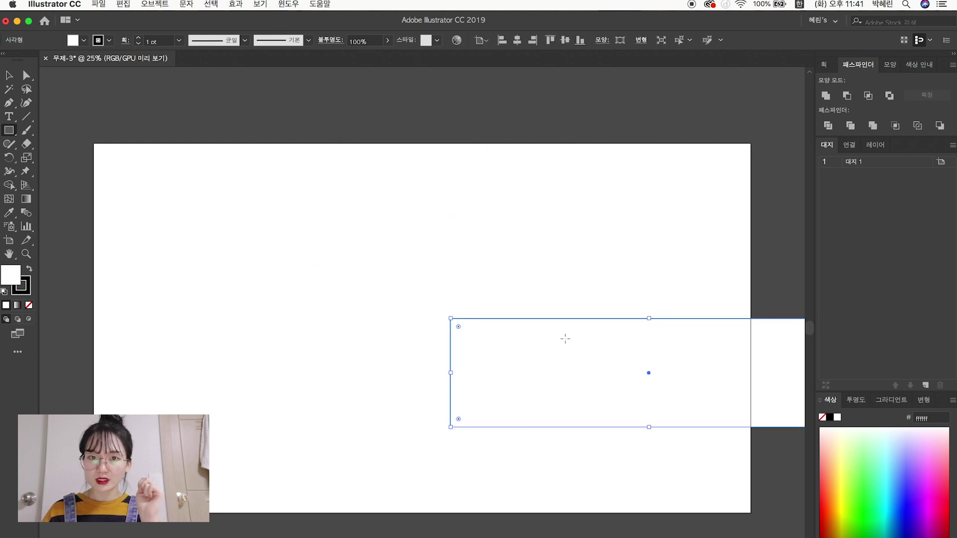
Set alignment to the artboard and centre the rectangle on it horizontally and vertically.
{"action": "left_click", "coordinate": [476, 40]}
{"action": "left_click", "coordinate": [503, 59]}
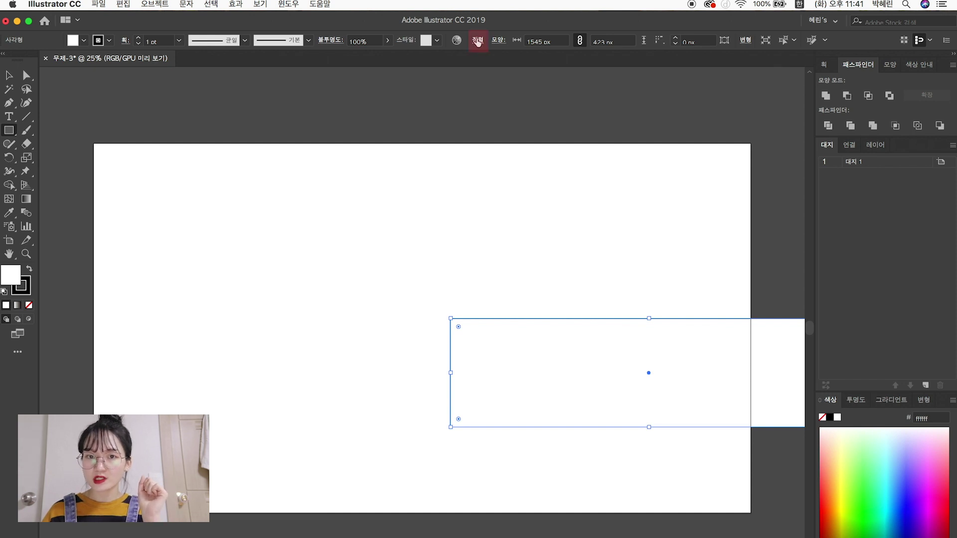
{"action": "left_click", "coordinate": [479, 41]}
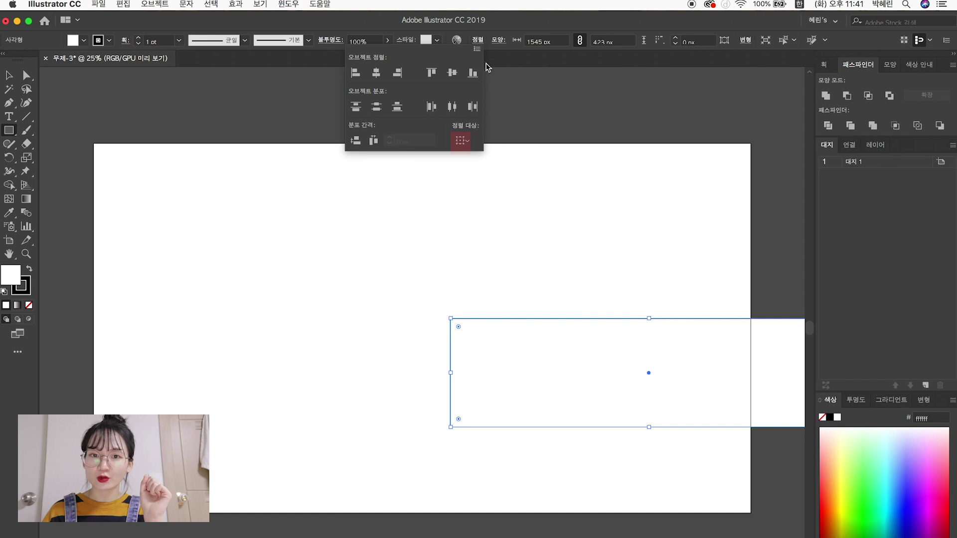
{"action": "left_click", "coordinate": [458, 142]}
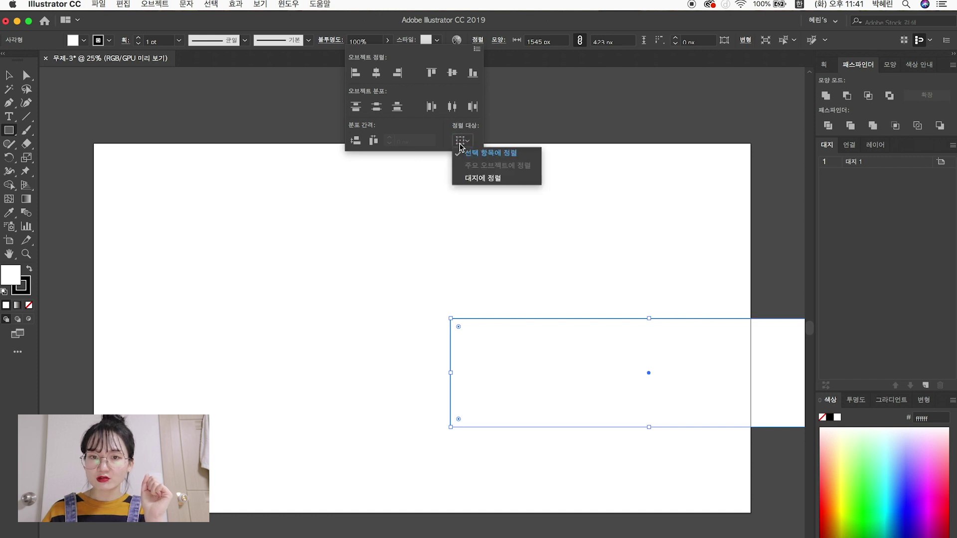
{"action": "left_click", "coordinate": [496, 181]}
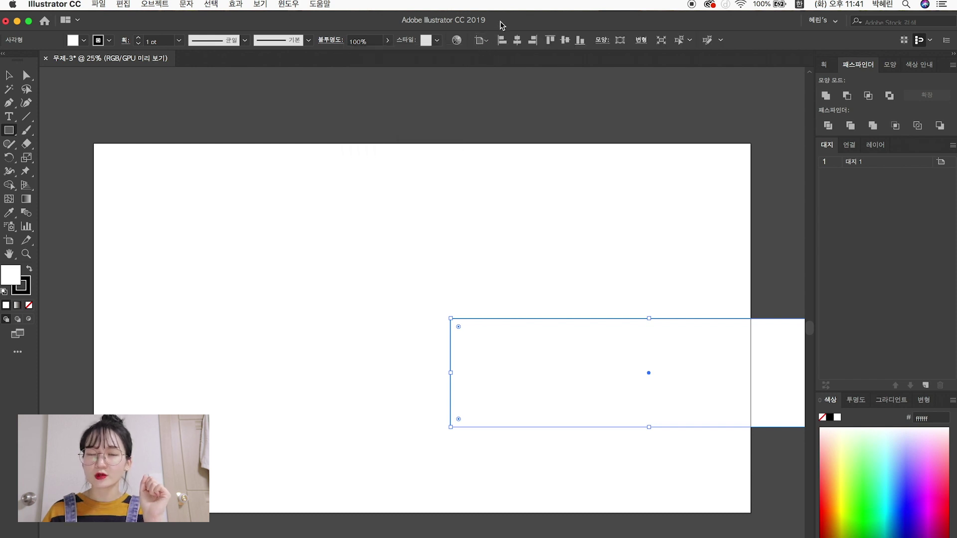
{"action": "left_click", "coordinate": [518, 41]}
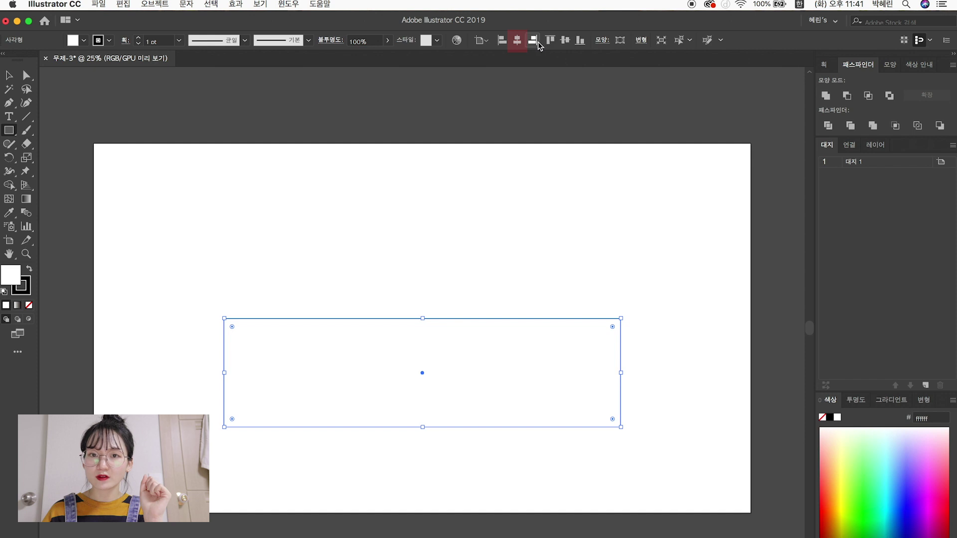
{"action": "left_click", "coordinate": [564, 40]}
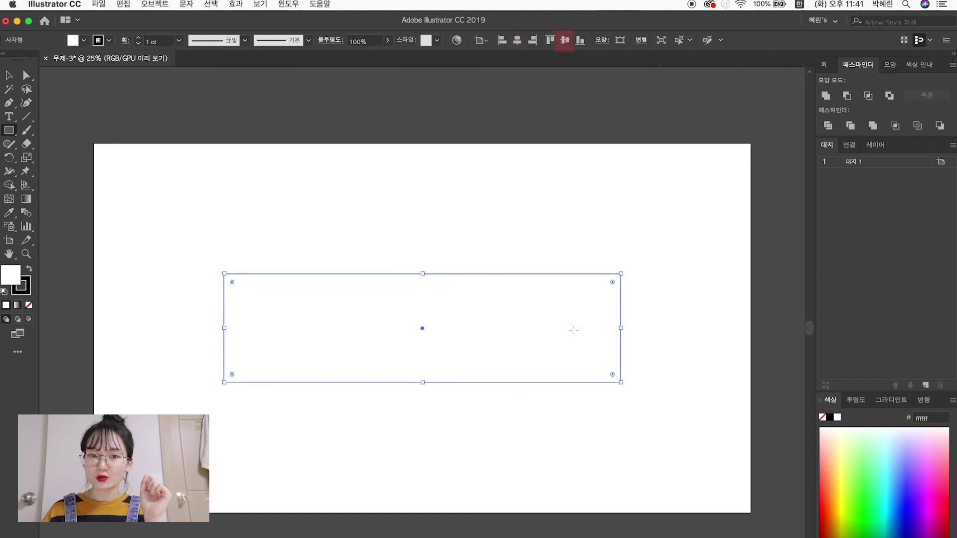
{"action": "left_click", "coordinate": [9, 76]}
{"action": "left_click", "coordinate": [404, 207]}
Show the rulers and place guides along all four edges of the centred rectangle.
{"action": "scroll", "coordinate": [404, 207], "scroll_direction": "up", "scroll_amount": 2}
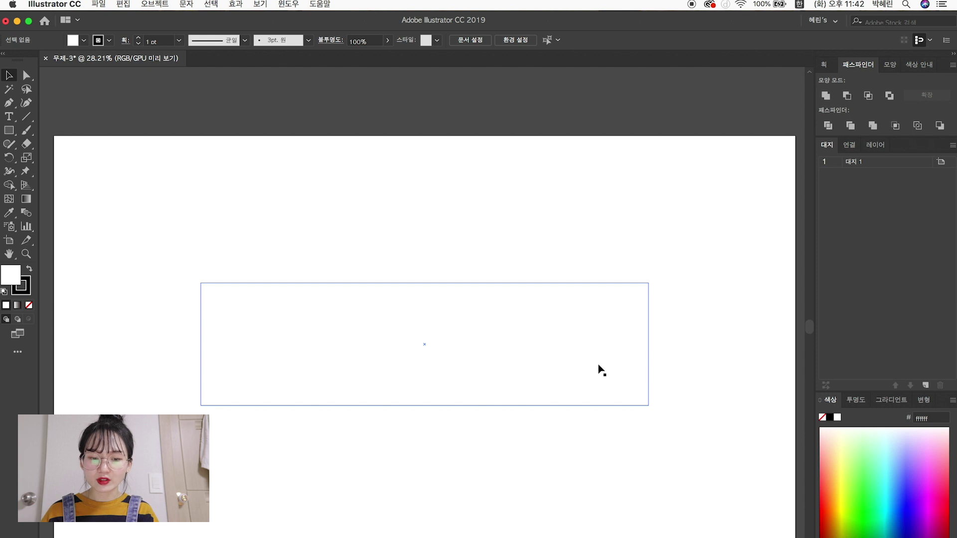
{"action": "key", "text": "ctrl+r"}
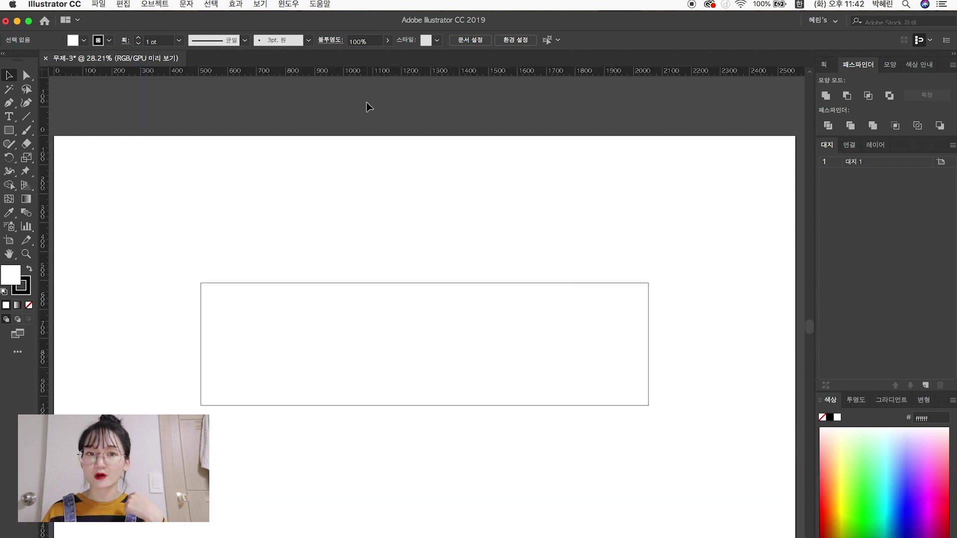
{"action": "left_click_drag", "start_coordinate": [394, 75], "coordinate": [393, 283]}
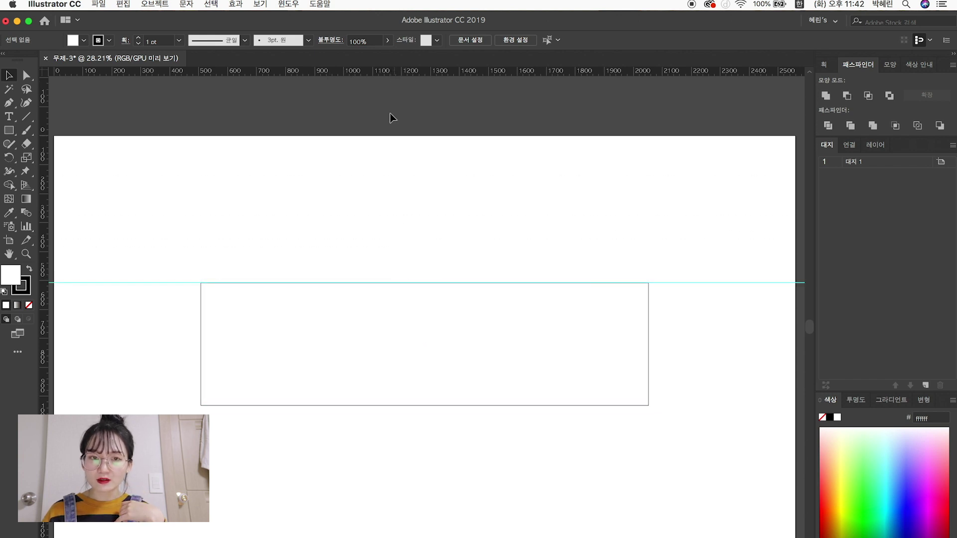
{"action": "left_click_drag", "start_coordinate": [384, 75], "coordinate": [388, 405]}
{"action": "left_click_drag", "start_coordinate": [45, 364], "coordinate": [648, 369]}
{"action": "left_click_drag", "start_coordinate": [47, 362], "coordinate": [201, 363]}
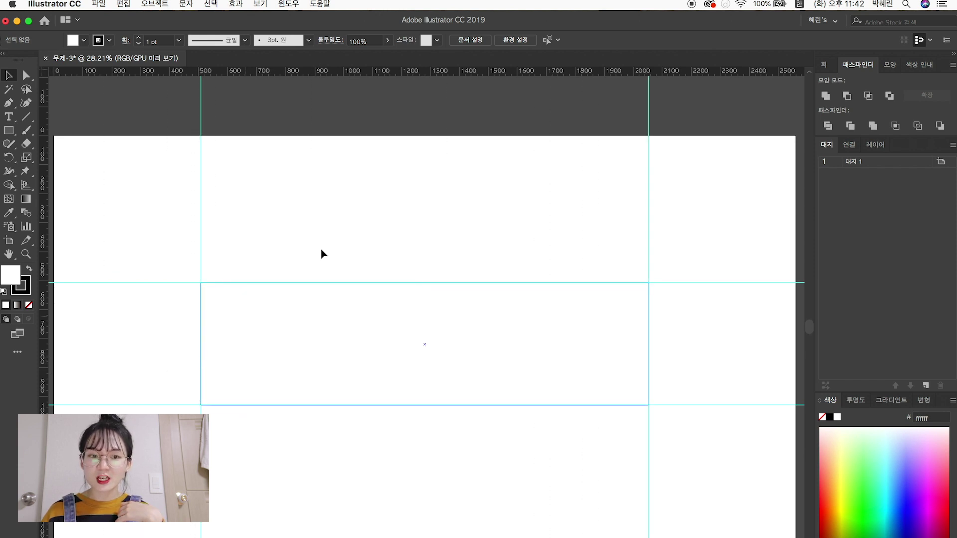
Delete the rectangle enclosed by the four guides.
{"action": "left_click", "coordinate": [420, 287]}
{"action": "key", "text": "BackSpace"}
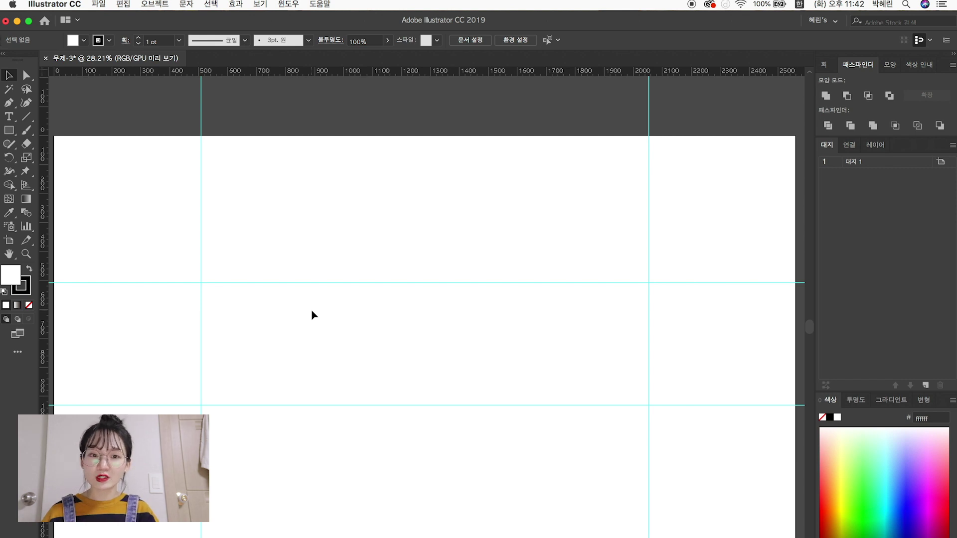
Draw a background rectangle that extends slightly beyond all four edges of the artboard.
{"action": "scroll", "coordinate": [314, 315], "scroll_direction": "down", "scroll_amount": 2}
{"action": "scroll", "coordinate": [353, 311], "scroll_direction": "left", "scroll_amount": 2}
{"action": "scroll", "coordinate": [352, 312], "scroll_direction": "down", "scroll_amount": 1}
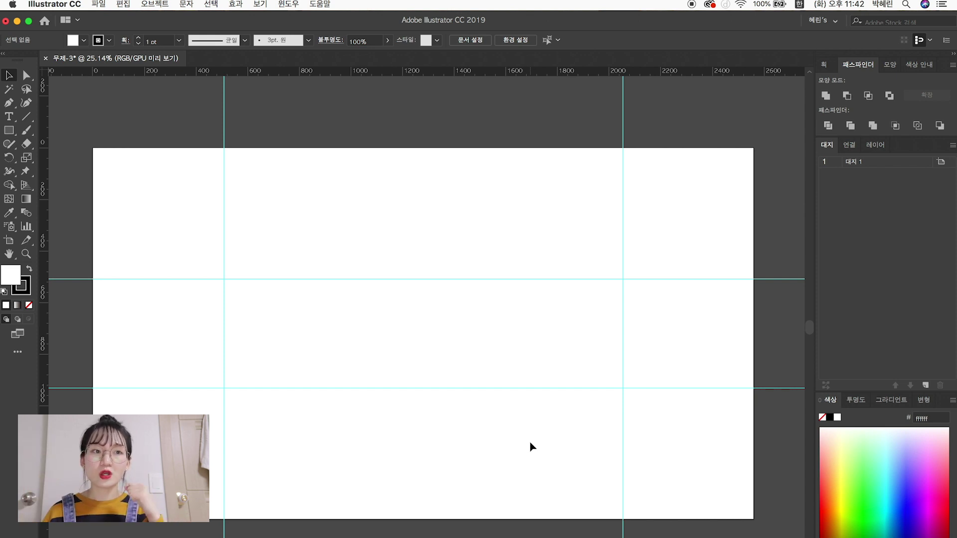
{"action": "left_click", "coordinate": [8, 134]}
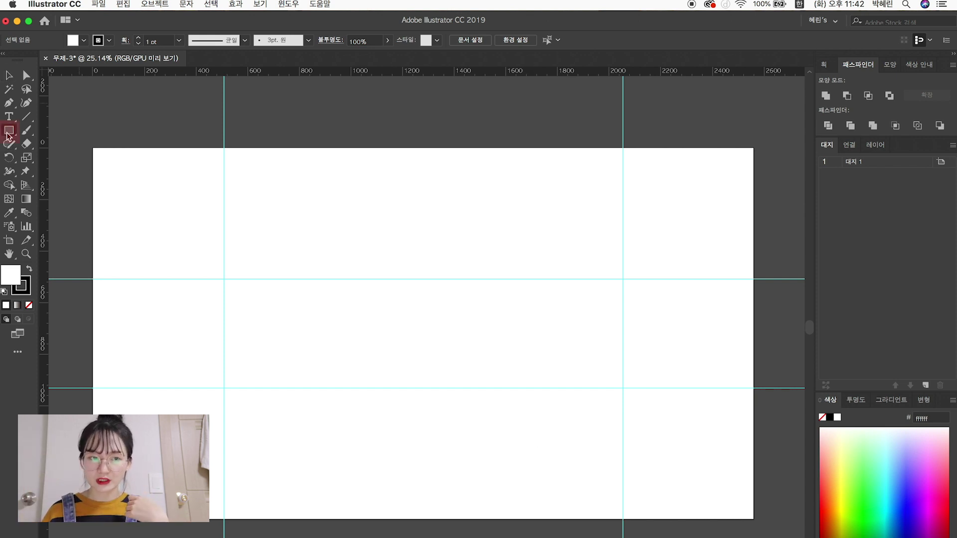
{"action": "left_click_drag", "start_coordinate": [68, 117], "coordinate": [712, 537]}
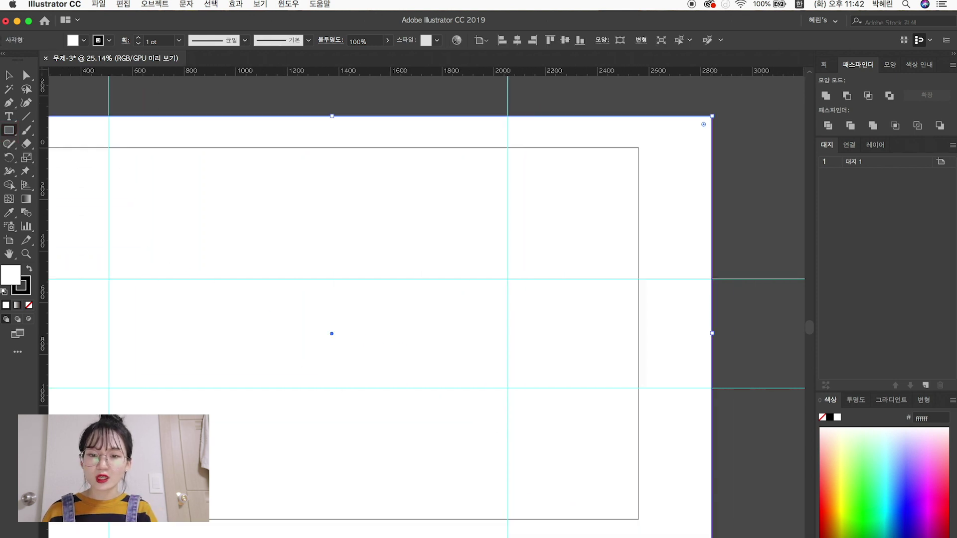
{"action": "scroll", "coordinate": [427, 324], "scroll_direction": "left", "scroll_amount": 5}
{"action": "key", "text": "super+z"}
{"action": "left_click_drag", "start_coordinate": [92, 146], "coordinate": [757, 519]}
{"action": "key", "text": "super+shift+a"}
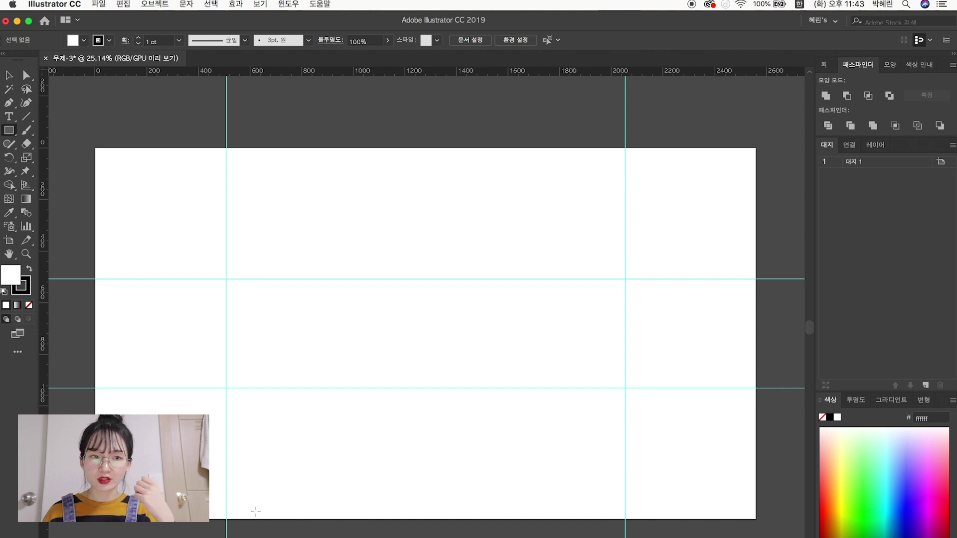
{"action": "left_click_drag", "start_coordinate": [101, 149], "coordinate": [473, 520]}
{"action": "scroll", "coordinate": [473, 520], "scroll_direction": "left", "scroll_amount": 5}
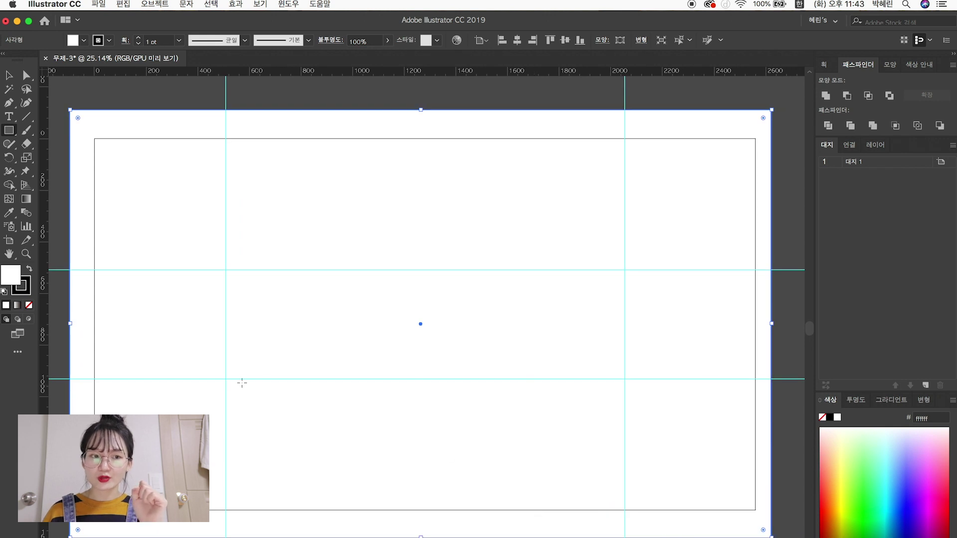
Fill the background rectangle with the light blue colour 83a1ff and deselect it.
{"action": "double_click", "coordinate": [10, 275]}
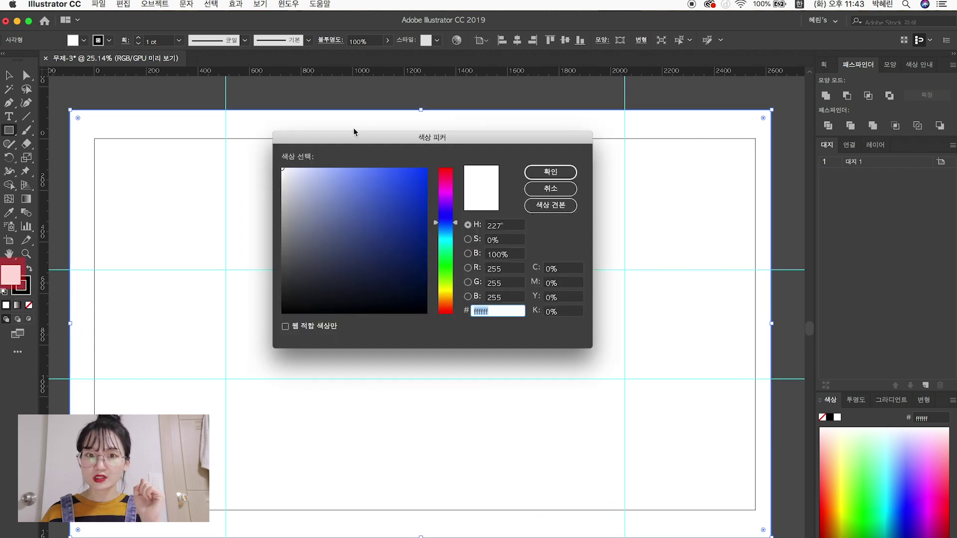
{"action": "mouse_move", "coordinate": [405, 137]}
{"action": "left_mouse_down"}
{"action": "mouse_move", "coordinate": [427, 140]}
{"action": "mouse_move", "coordinate": [391, 156]}
{"action": "mouse_move", "coordinate": [399, 155]}
{"action": "left_mouse_up"}
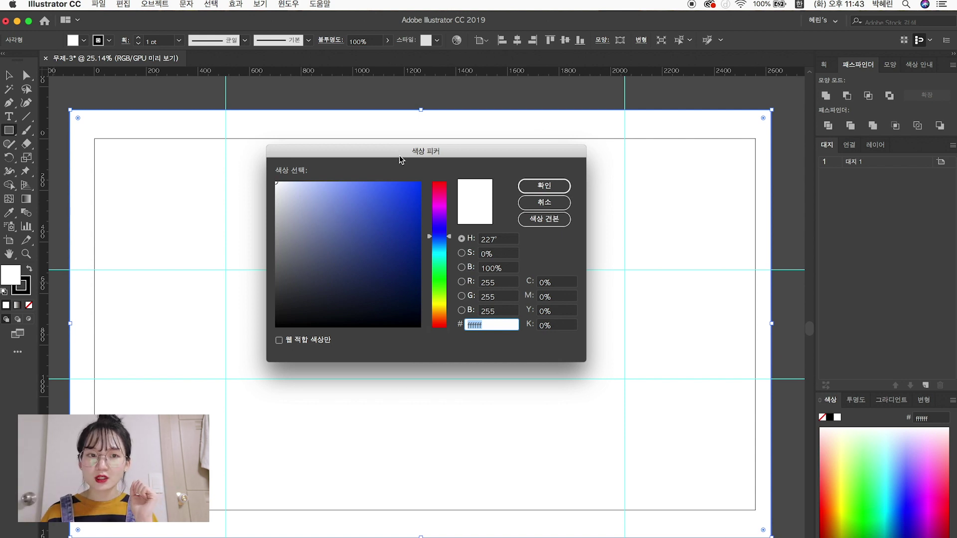
{"action": "left_click_drag", "start_coordinate": [388, 186], "coordinate": [347, 166]}
{"action": "left_click", "coordinate": [544, 186]}
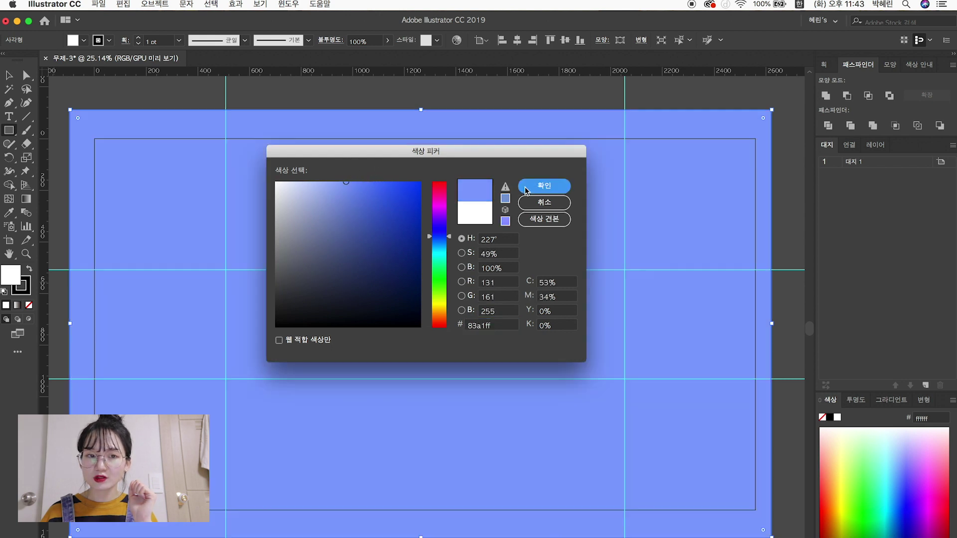
{"action": "left_click", "coordinate": [343, 97]}
{"action": "left_click_drag", "start_coordinate": [380, 103], "coordinate": [392, 105]}
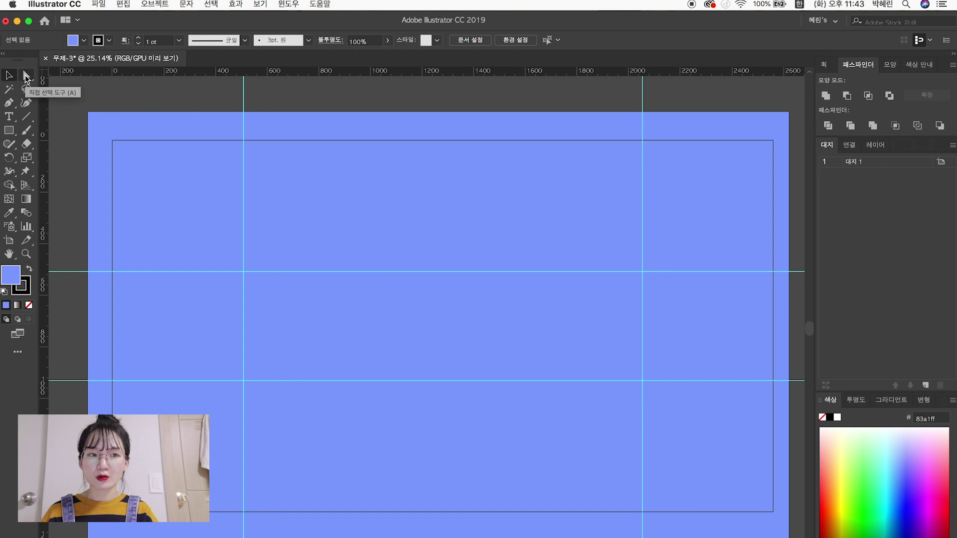
Try the pink fill colour ff85f1 on the background rectangle and undo the change.
{"action": "left_click", "coordinate": [331, 193]}
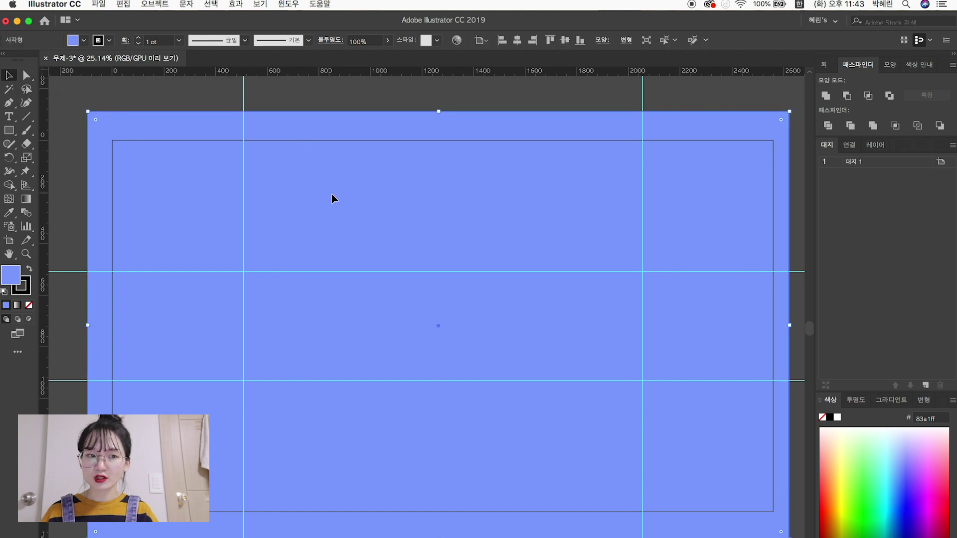
{"action": "double_click", "coordinate": [11, 275]}
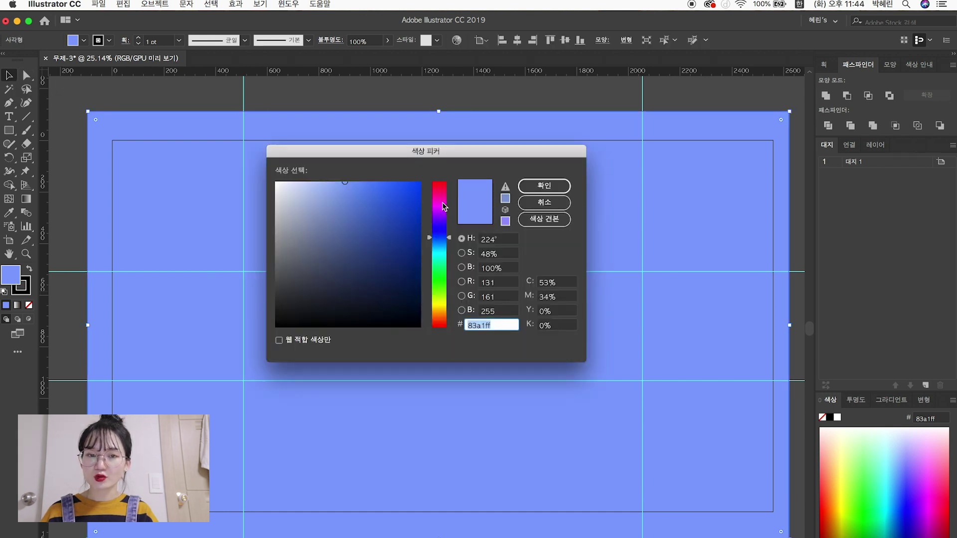
{"action": "type", "text": "ff85f1"}
{"action": "left_click", "coordinate": [546, 186]}
{"action": "key", "text": "super+z"}
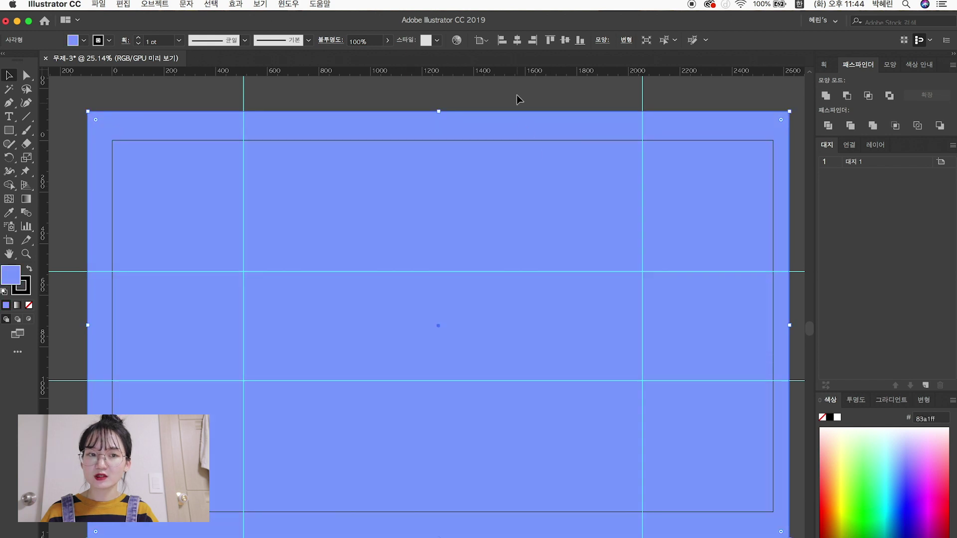
Try moving the background rectangle across the artboard and undo the moves.
{"action": "left_click", "coordinate": [516, 99]}
{"action": "scroll", "coordinate": [537, 98], "scroll_direction": "right", "scroll_amount": 1}
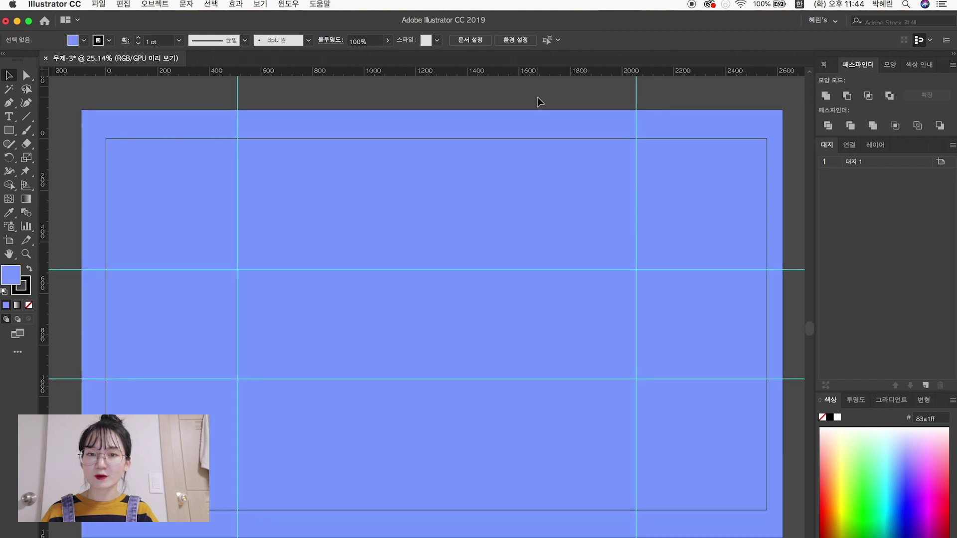
{"action": "left_click", "coordinate": [504, 169]}
{"action": "left_click", "coordinate": [477, 101]}
{"action": "left_click", "coordinate": [507, 212]}
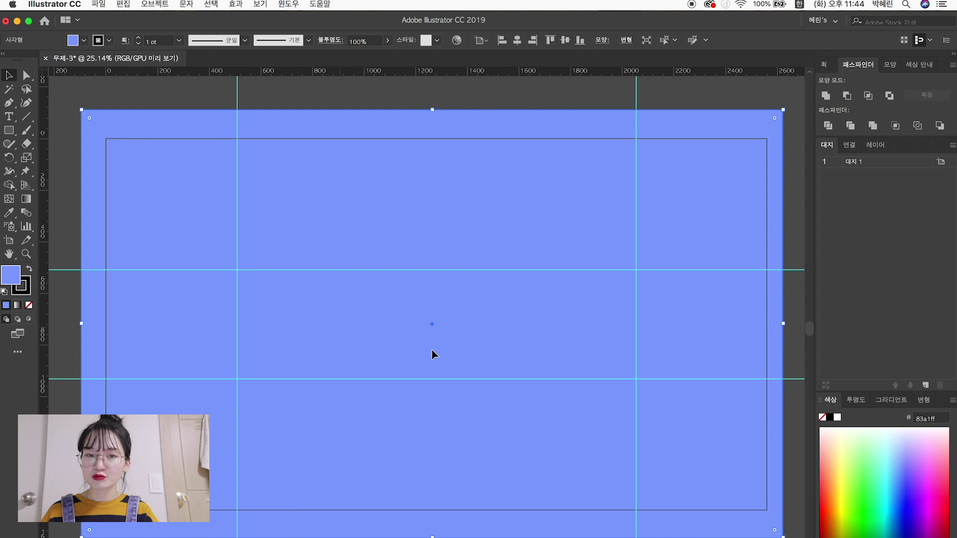
{"action": "left_click_drag", "start_coordinate": [347, 331], "coordinate": [590, 416]}
{"action": "left_click_drag", "start_coordinate": [565, 344], "coordinate": [276, 312]}
{"action": "key", "text": "super+z"}
{"action": "key", "text": "super+z"}
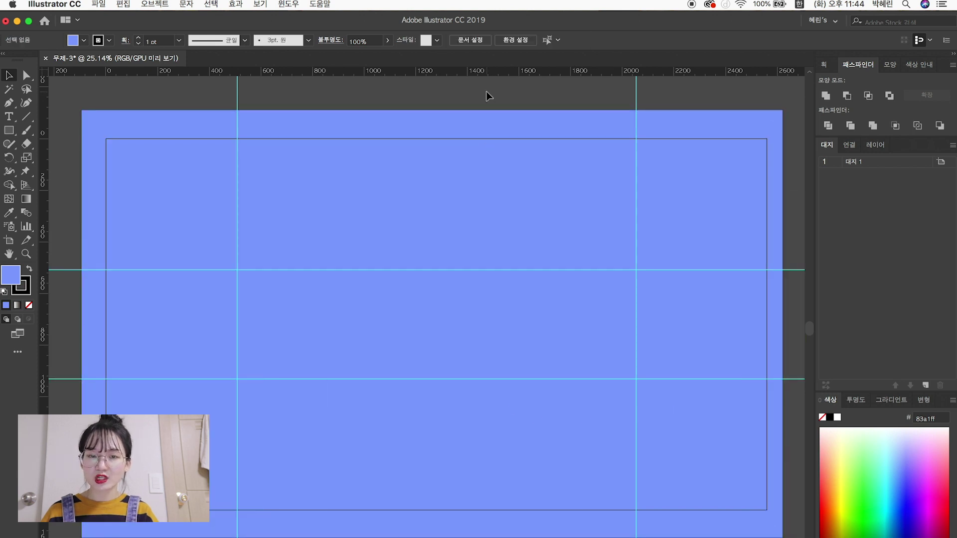
Lock the background rectangle against selection and try the command that unlocks all objects.
{"action": "key", "text": "super+2"}
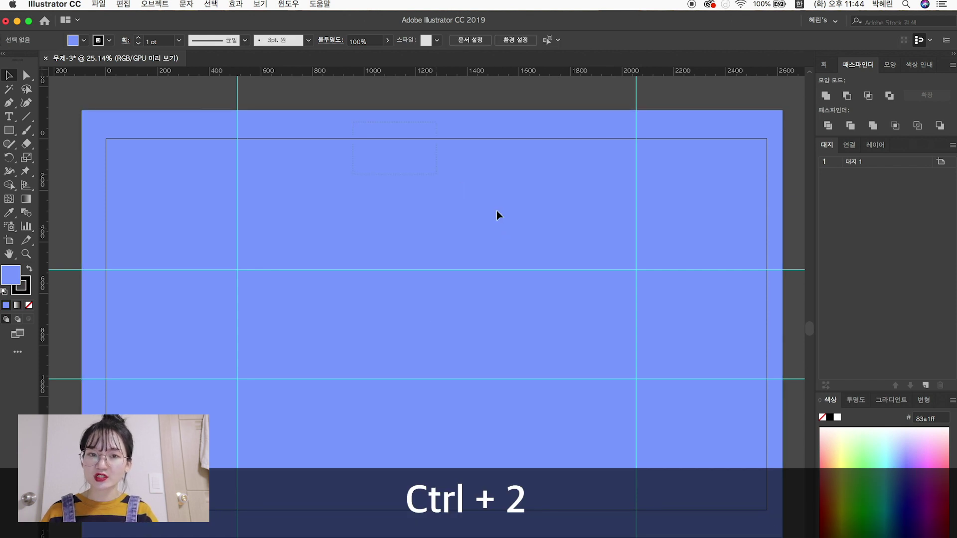
{"action": "left_click_drag", "start_coordinate": [325, 106], "coordinate": [573, 241]}
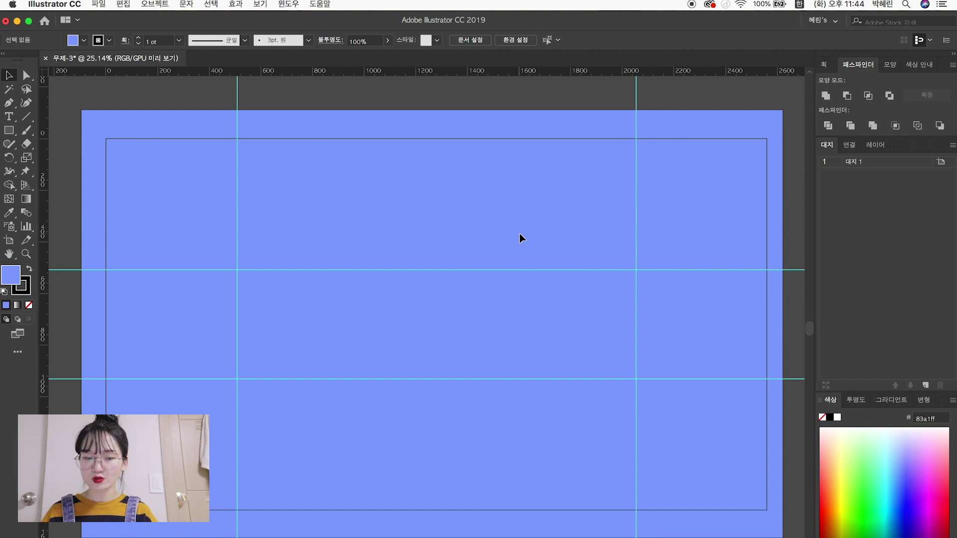
{"action": "key", "text": "super+alt+2"}
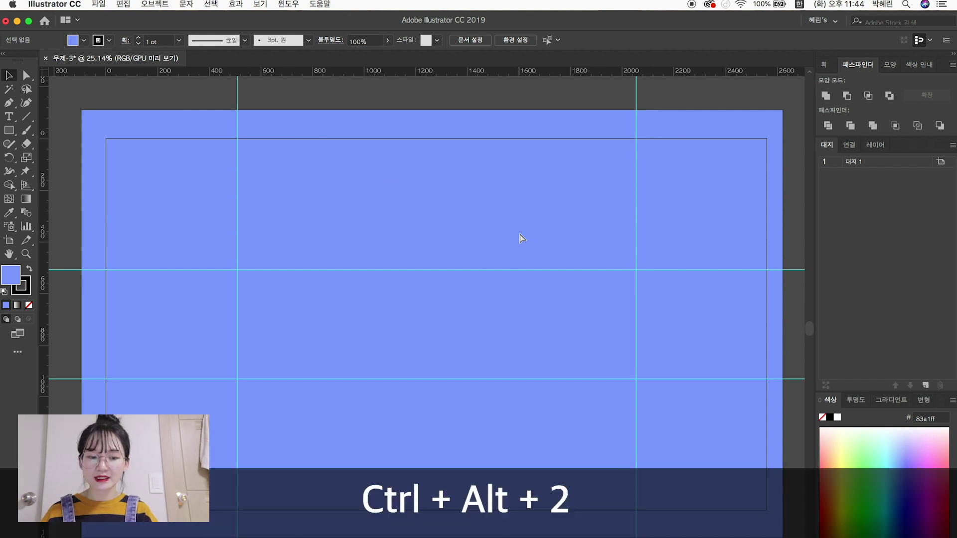
{"action": "left_click_drag", "start_coordinate": [502, 230], "coordinate": [607, 319]}
{"action": "key", "text": "super+shift+a"}
Place the photo IMG_8297.JPG from the desktop into the document over the area enclosed by the guides.
{"action": "scroll", "coordinate": [538, 330], "scroll_direction": "up", "scroll_amount": 2}
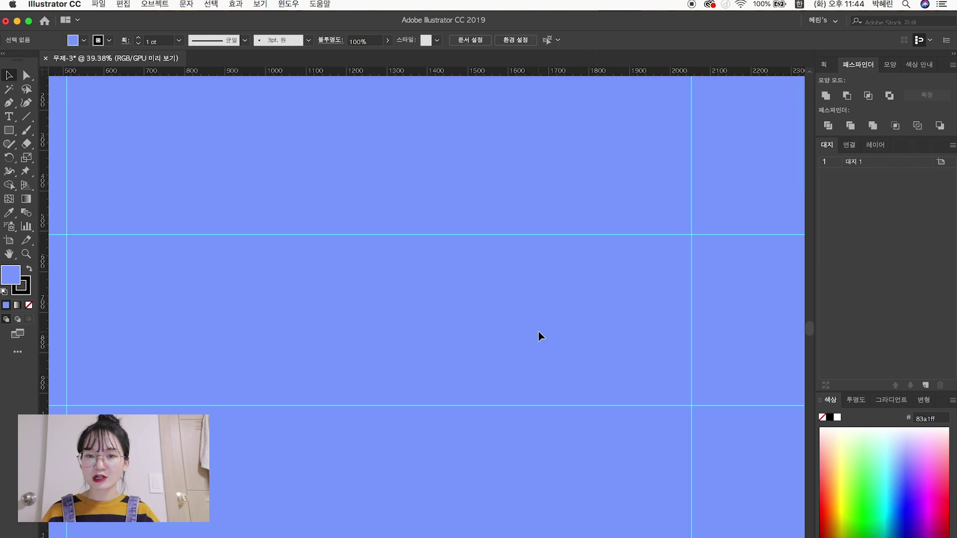
{"action": "scroll", "coordinate": [518, 321], "scroll_direction": "left", "scroll_amount": 3}
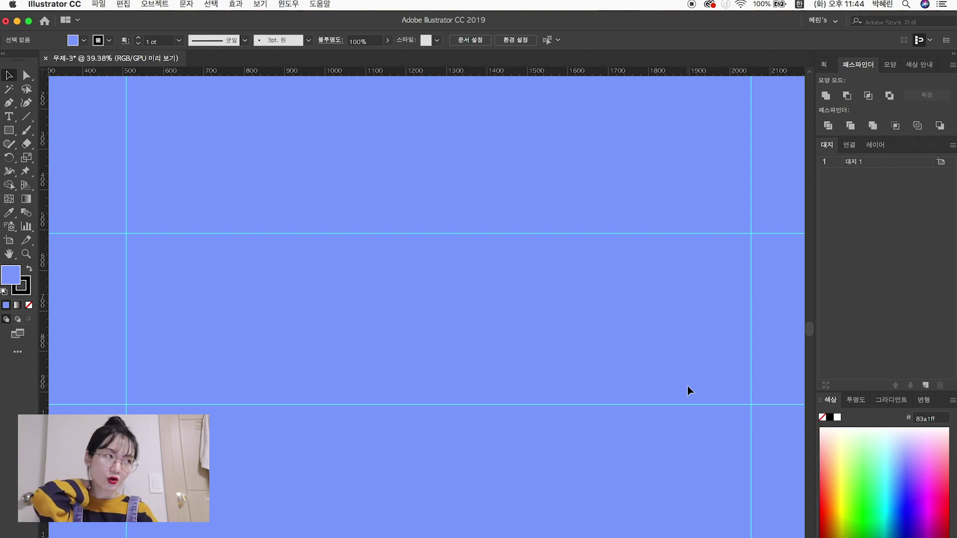
{"action": "left_click_drag", "start_coordinate": [136, 24], "coordinate": [222, 24]}
{"action": "left_click_drag", "start_coordinate": [50, 39], "coordinate": [603, 369]}
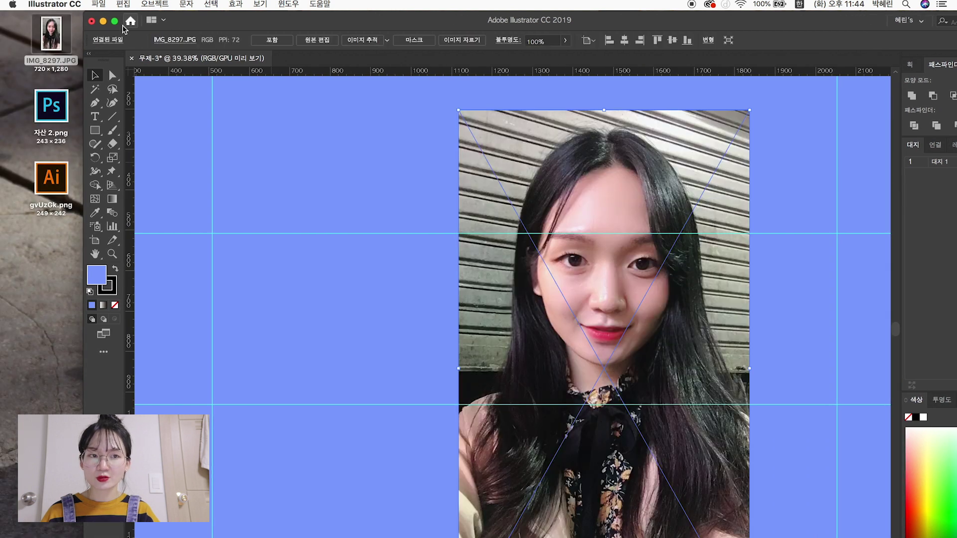
{"action": "left_click_drag", "start_coordinate": [432, 20], "coordinate": [346, 19]}
Scale the placed photo down proportionally and move it to the right half of the area enclosed by the guides.
{"action": "scroll", "coordinate": [495, 278], "scroll_direction": "down", "scroll_amount": 5}
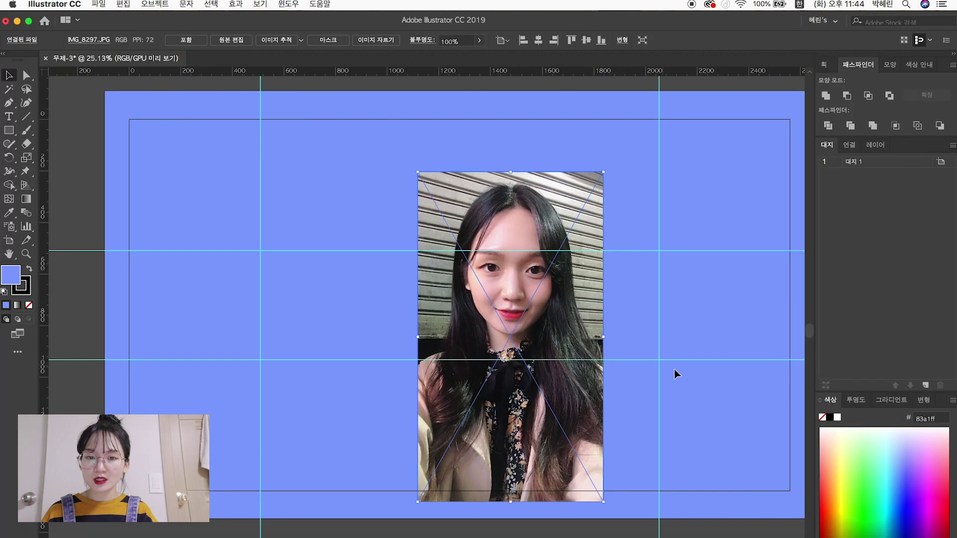
{"action": "scroll", "coordinate": [648, 348], "scroll_direction": "down", "scroll_amount": 2}
{"action": "left_click_drag", "start_coordinate": [568, 471], "coordinate": [504, 352]}
{"action": "left_click_drag", "start_coordinate": [506, 340], "coordinate": [565, 408]}
{"action": "left_click", "coordinate": [590, 378]}
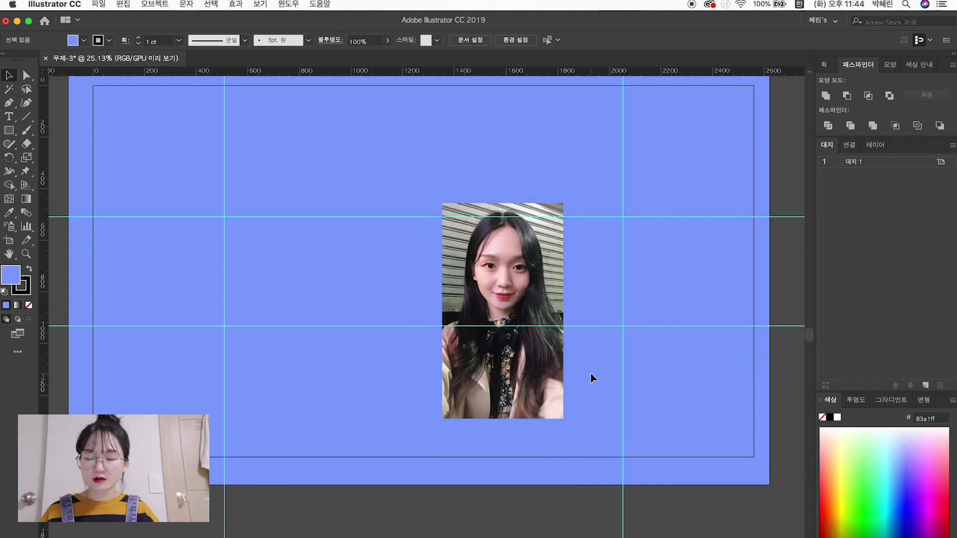
Shrink the photo proportionally to about 340 x 604 px and position its upper edge just above the upper guide.
{"action": "scroll", "coordinate": [590, 378], "scroll_direction": "up", "scroll_amount": 3}
{"action": "scroll", "coordinate": [573, 398], "scroll_direction": "up", "scroll_amount": 2}
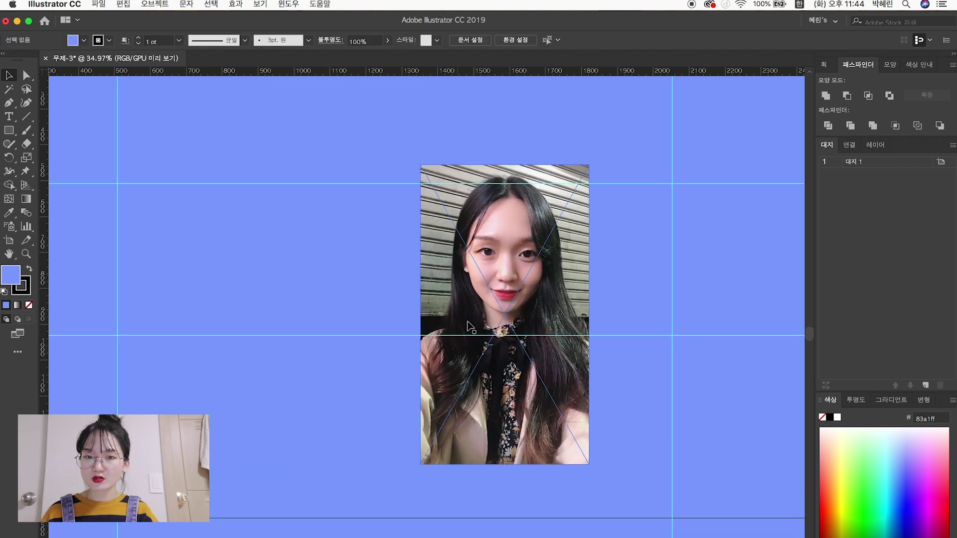
{"action": "left_click", "coordinate": [577, 445]}
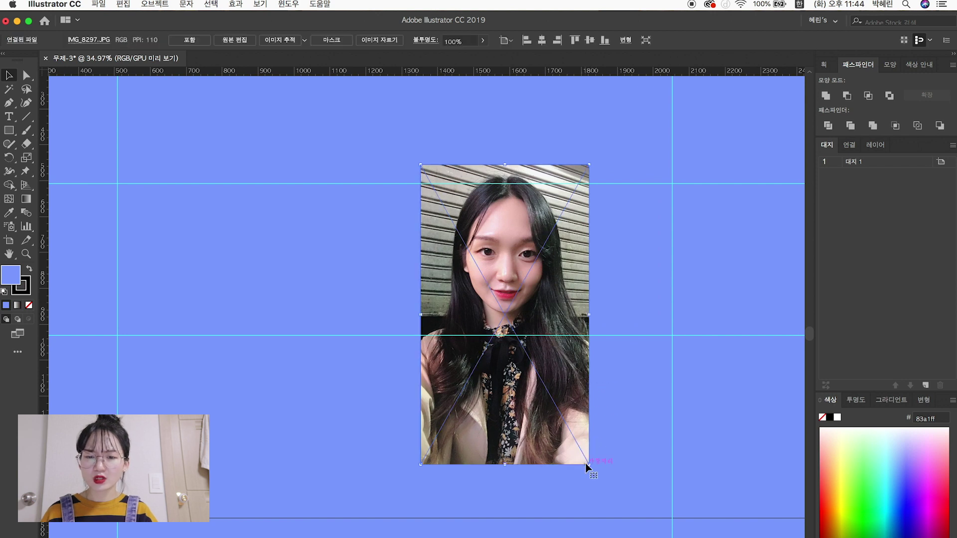
{"action": "left_click_drag", "start_coordinate": [585, 463], "coordinate": [569, 436]}
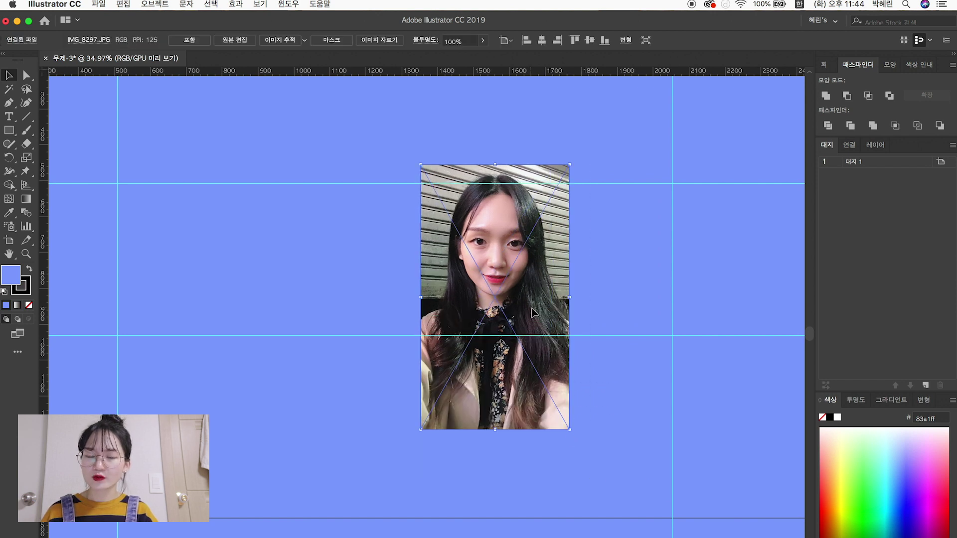
{"action": "left_click_drag", "start_coordinate": [530, 307], "coordinate": [546, 318]}
{"action": "left_click_drag", "start_coordinate": [589, 441], "coordinate": [563, 400]}
{"action": "left_click_drag", "start_coordinate": [530, 275], "coordinate": [553, 273]}
Try stretching the photo without keeping its proportions, undo the distortion and deselect the photo.
{"action": "left_click_drag", "start_coordinate": [603, 408], "coordinate": [642, 261]}
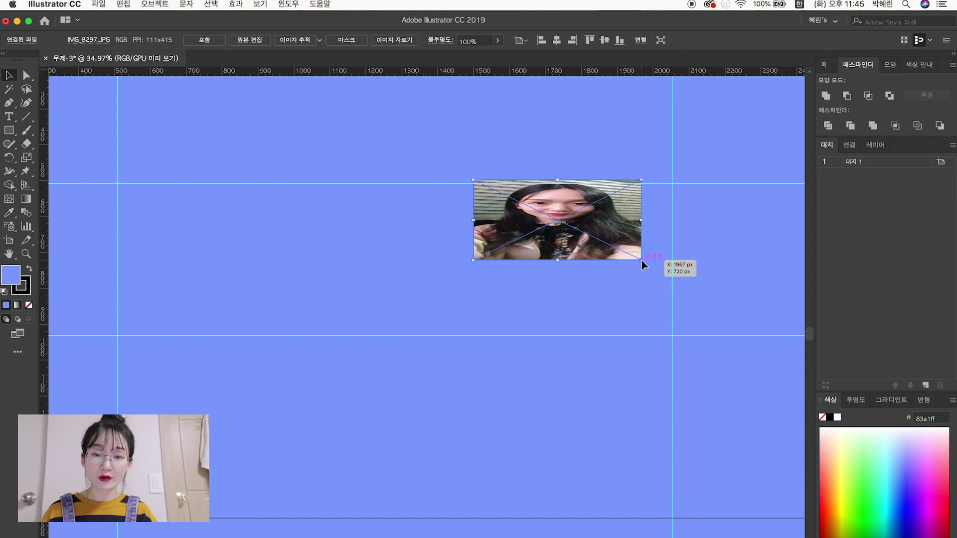
{"action": "key", "text": "cmd+z"}
{"action": "left_click_drag", "start_coordinate": [599, 403], "coordinate": [621, 410]}
{"action": "left_click", "coordinate": [629, 408]}
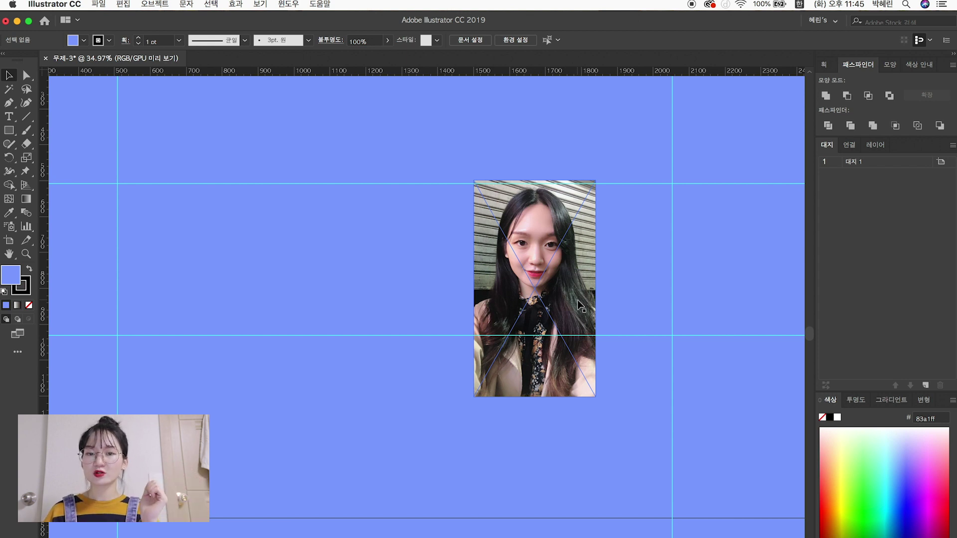
Draw a circle about 310 px in diameter over the face in the photo with the Ellipse tool.
{"action": "left_click", "coordinate": [11, 134]}
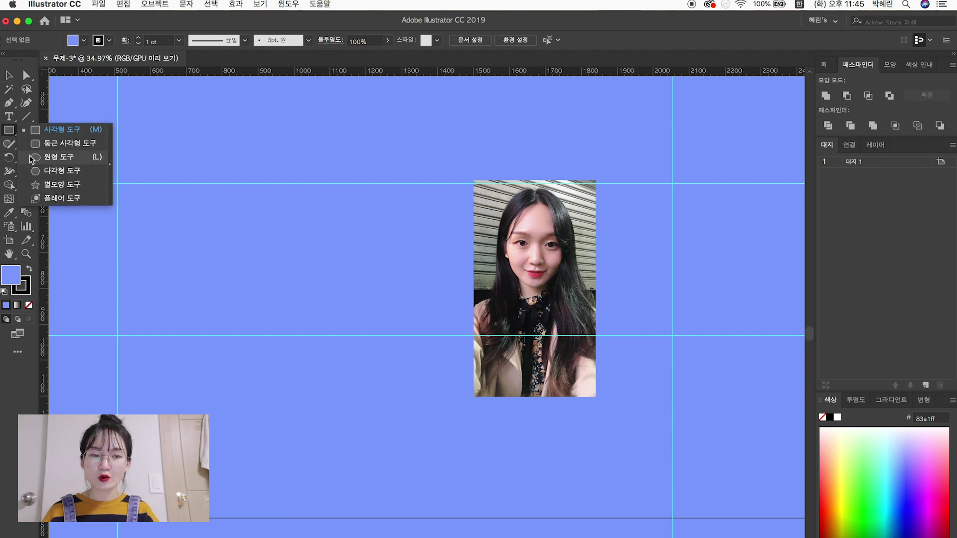
{"action": "left_click", "coordinate": [68, 157]}
{"action": "left_click_drag", "start_coordinate": [482, 192], "coordinate": [593, 303]}
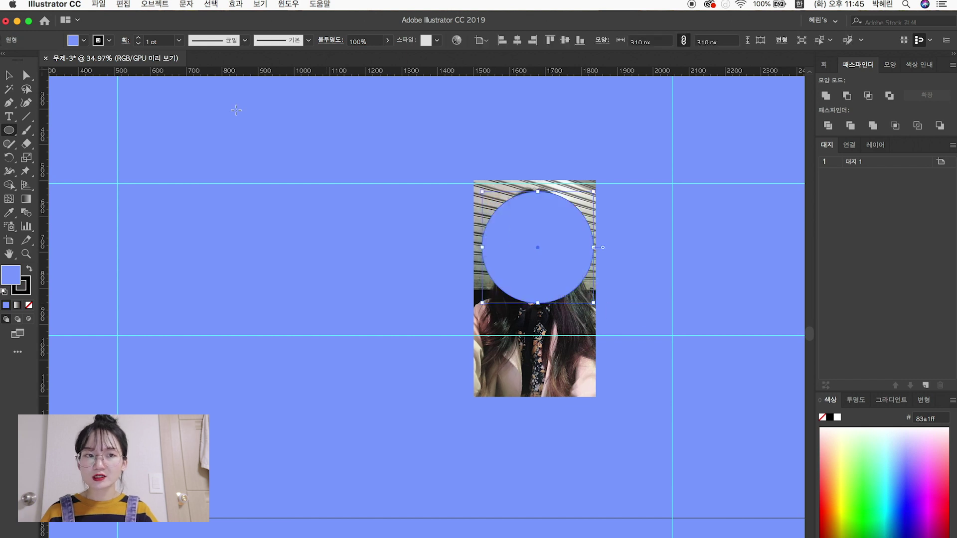
Enlarge the circle to about 340 px so that it spans the photo's full width over the face.
{"action": "left_click", "coordinate": [9, 75]}
{"action": "left_click_drag", "start_coordinate": [483, 306], "coordinate": [477, 308]}
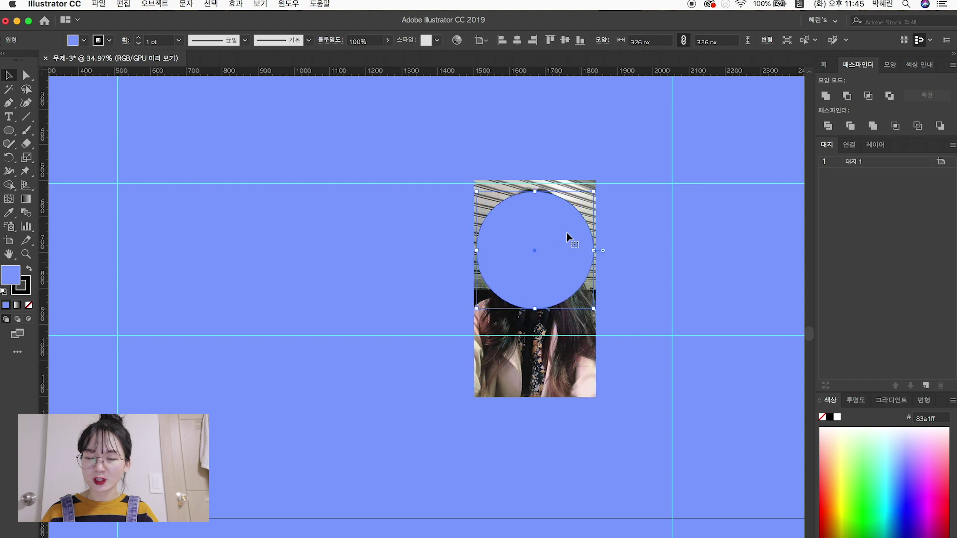
{"action": "left_click_drag", "start_coordinate": [561, 253], "coordinate": [560, 263]}
{"action": "left_click_drag", "start_coordinate": [593, 309], "coordinate": [597, 314]}
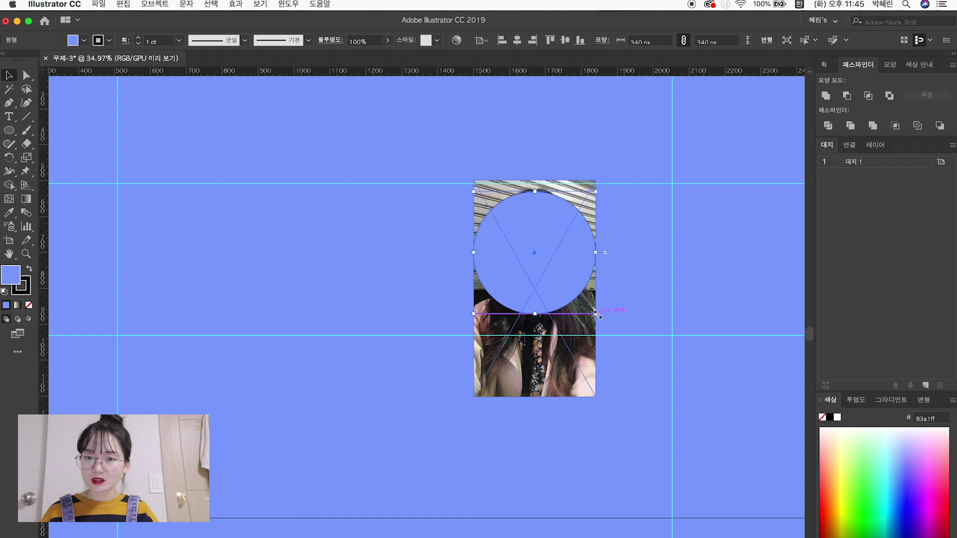
{"action": "left_click", "coordinate": [598, 304]}
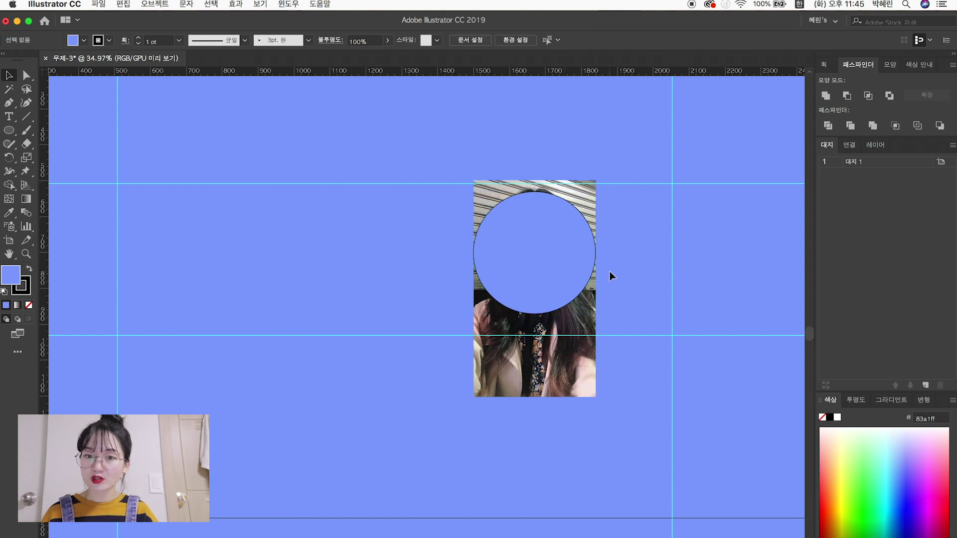
Select the photo with the circle over it, make a clipping mask from them and deselect the result.
{"action": "left_click_drag", "start_coordinate": [625, 277], "coordinate": [549, 244]}
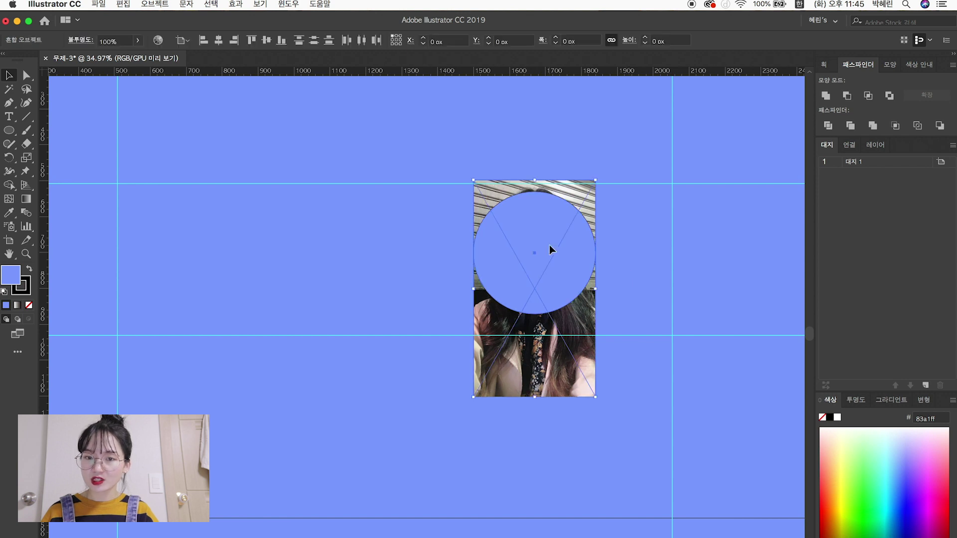
{"action": "right_click", "coordinate": [544, 242]}
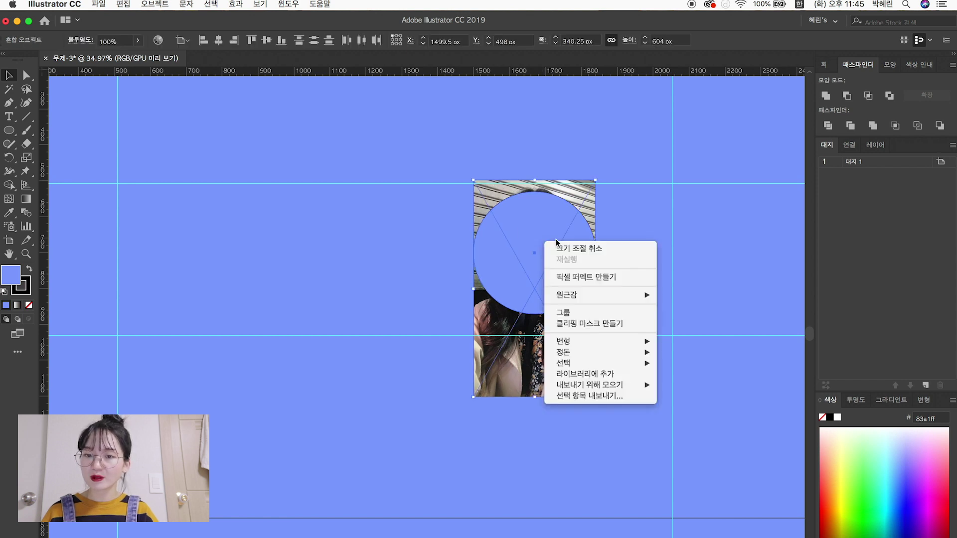
{"action": "left_click", "coordinate": [602, 324]}
{"action": "left_click", "coordinate": [609, 282]}
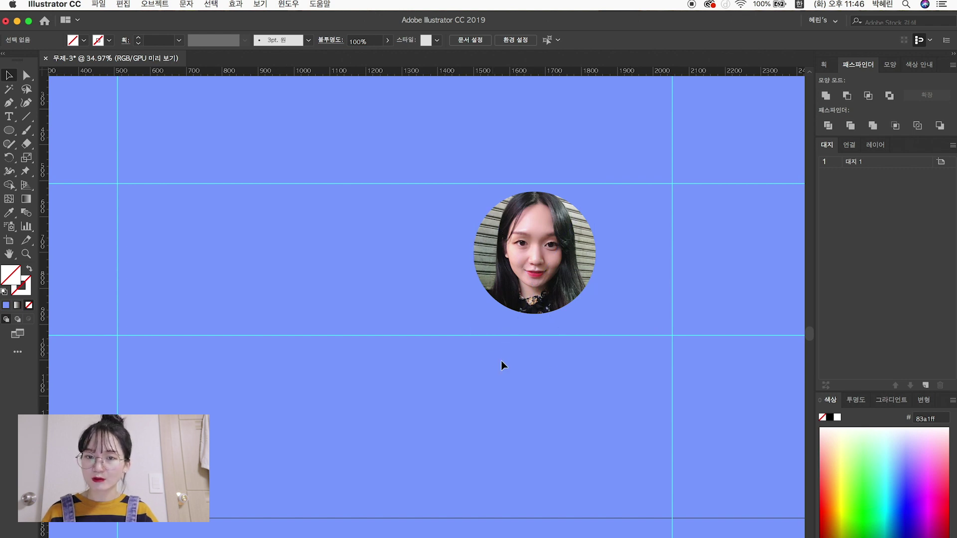
Release the clipping mask on the circular photo and undo the stray change made to the separated objects.
{"action": "left_click", "coordinate": [538, 238]}
{"action": "right_click", "coordinate": [538, 239]}
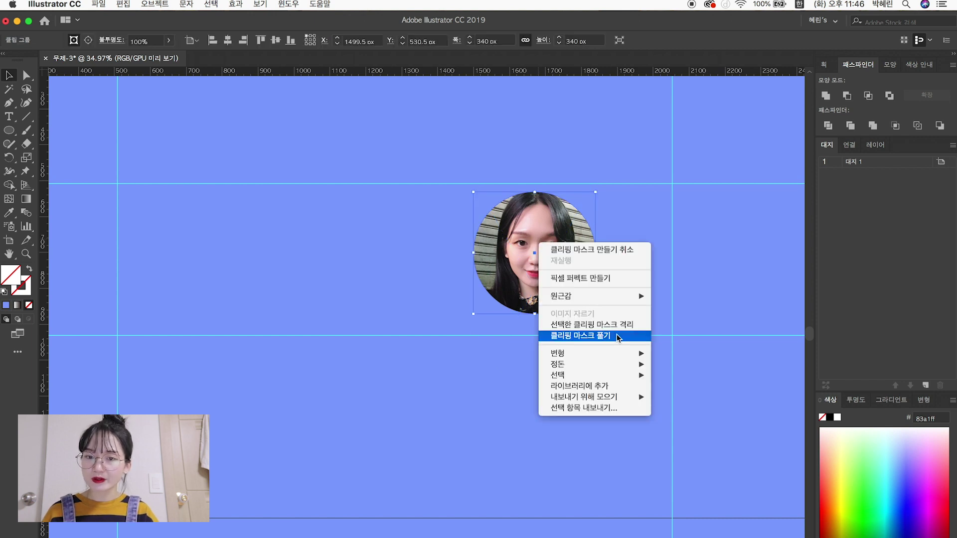
{"action": "left_click", "coordinate": [591, 337]}
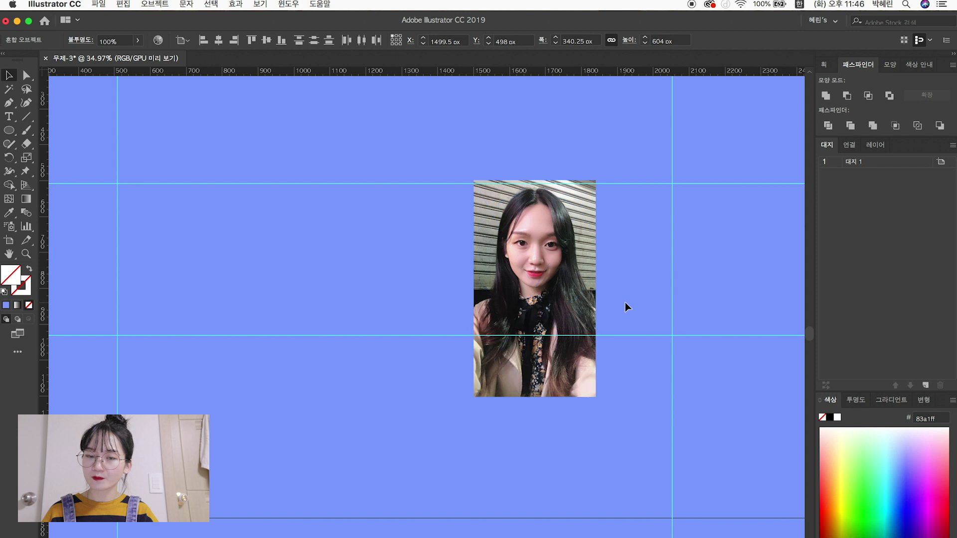
{"action": "left_click", "coordinate": [625, 302]}
{"action": "left_click_drag", "start_coordinate": [576, 301], "coordinate": [477, 217]}
{"action": "key", "text": "ctrl+z"}
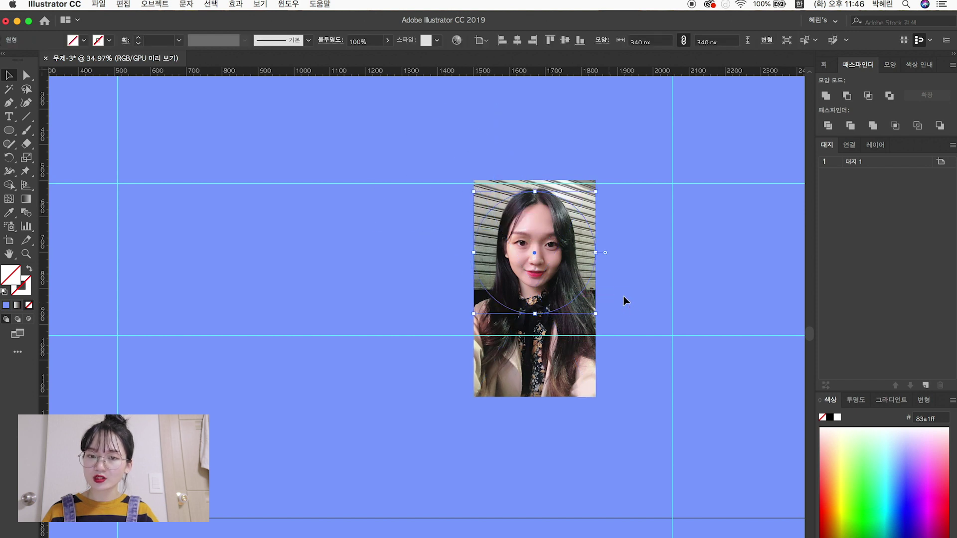
Move the photo down to about Y 527 px behind the circle and clip it to the circle with a clipping mask.
{"action": "left_click", "coordinate": [645, 280]}
{"action": "left_click_drag", "start_coordinate": [587, 324], "coordinate": [588, 339]}
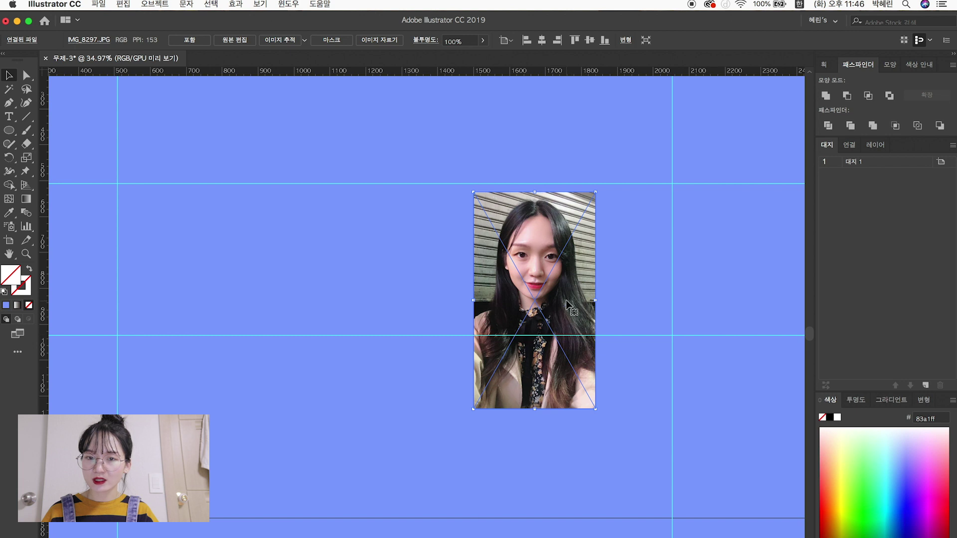
{"action": "left_click", "coordinate": [570, 309], "text": "shift"}
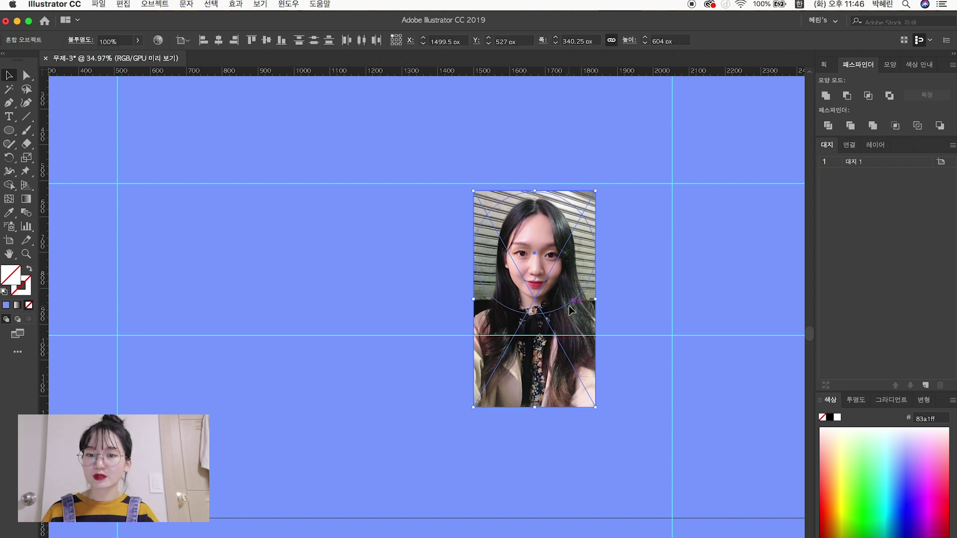
{"action": "right_click", "coordinate": [569, 309]}
{"action": "left_click", "coordinate": [636, 391]}
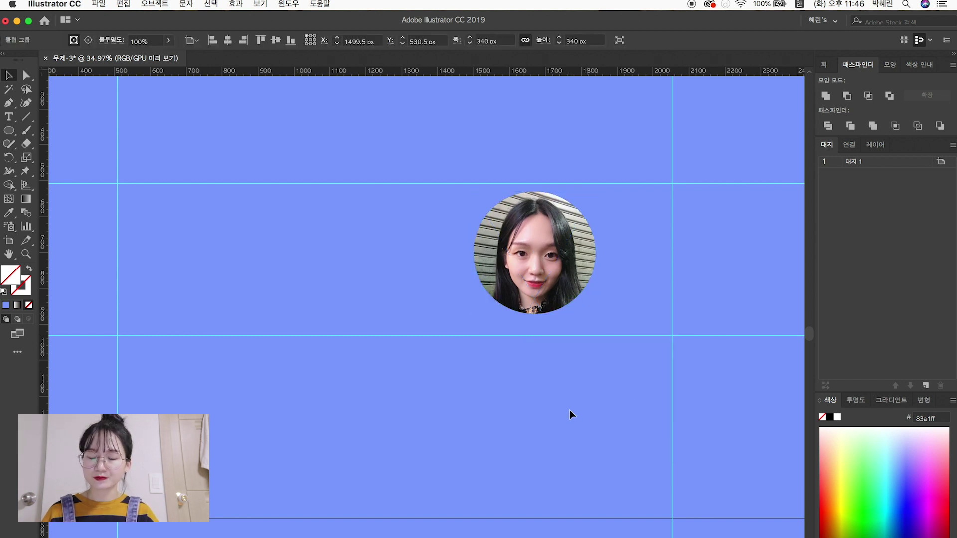
Move the circle-cropped photo slightly right and down to about X 1526.5, Y 540.5 px and deselect it.
{"action": "scroll", "coordinate": [584, 416], "scroll_direction": "down", "scroll_amount": 1}
{"action": "left_click", "coordinate": [631, 394]}
{"action": "left_click_drag", "start_coordinate": [588, 295], "coordinate": [599, 291]}
{"action": "scroll", "coordinate": [598, 349], "scroll_direction": "up", "scroll_amount": 1}
{"action": "left_click", "coordinate": [577, 399]}
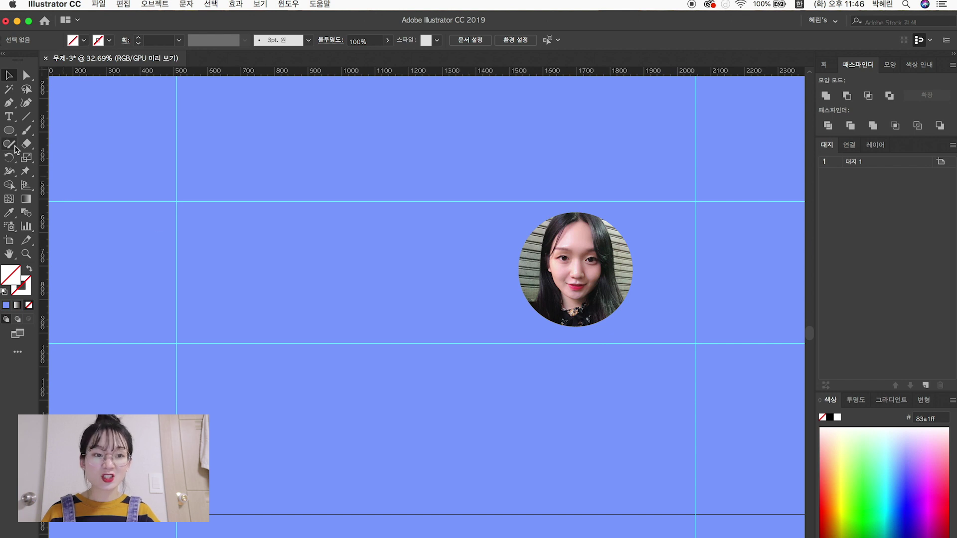
Add the text "쏘이의 디클래스" beside the photo, inside the guided area.
{"action": "left_click", "coordinate": [9, 116]}
{"action": "left_click", "coordinate": [308, 274]}
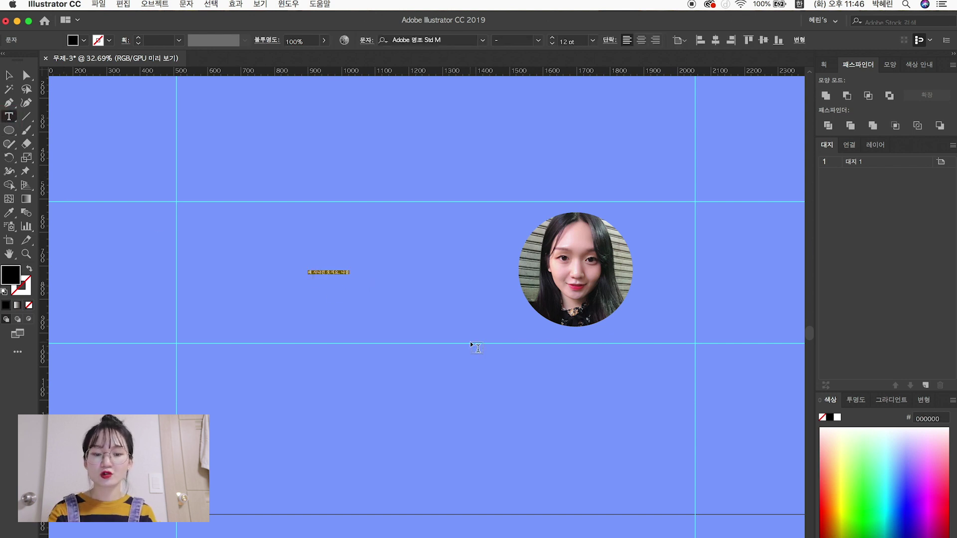
{"action": "type", "text": "로이의 디렉팅"}
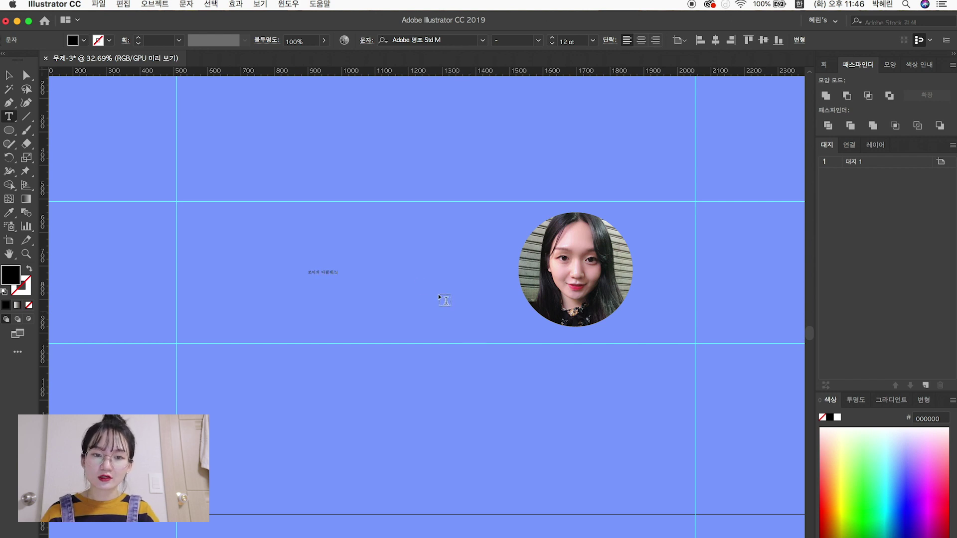
Select the whole title text and increase its font size to 107 pt.
{"action": "left_click_drag", "start_coordinate": [338, 272], "coordinate": [292, 267]}
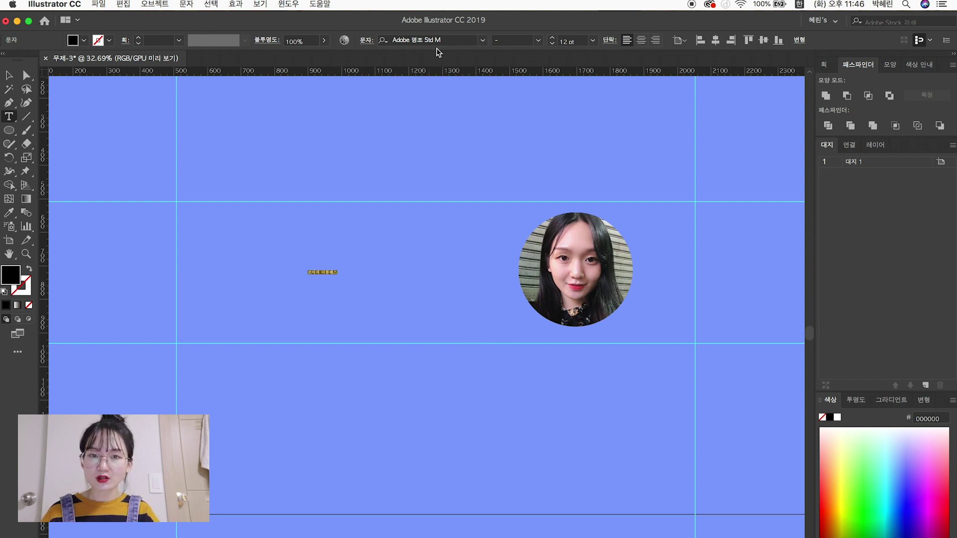
{"action": "left_click", "coordinate": [552, 37]}
{"action": "left_click", "coordinate": [554, 38]}
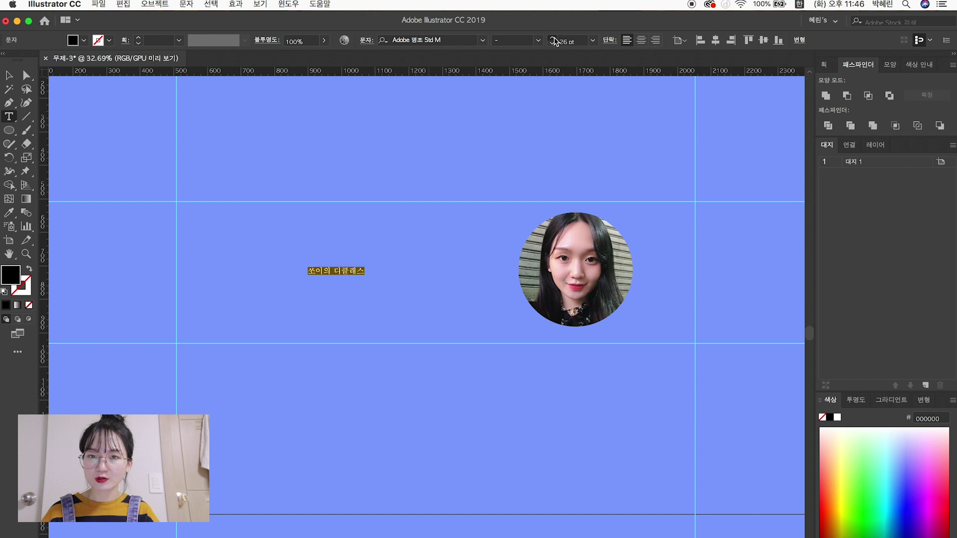
{"action": "left_click", "coordinate": [554, 39]}
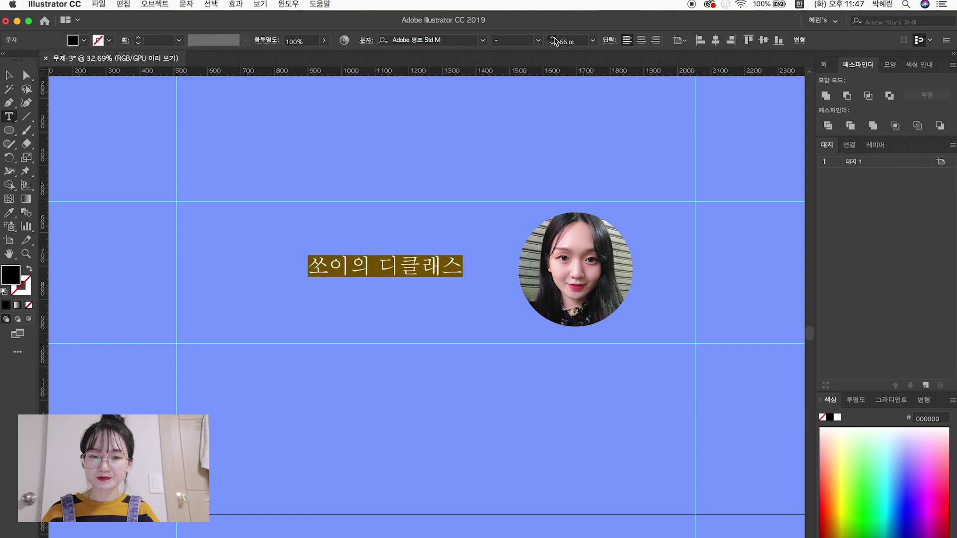
{"action": "scroll", "coordinate": [555, 41], "scroll_direction": "up", "scroll_amount": 11}
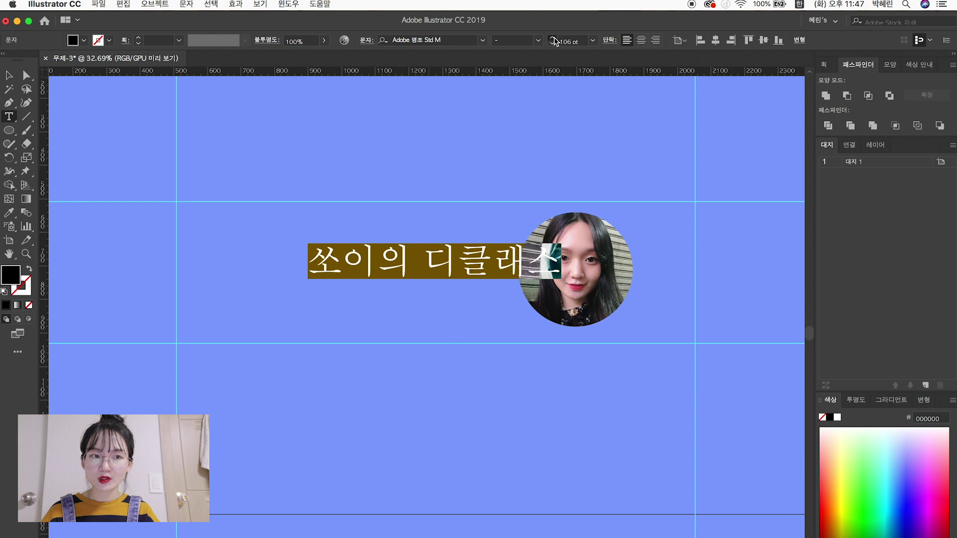
{"action": "key", "text": "Escape"}
Move the title clear of the photo on its left side and set its font to 210 옴니고딕OTF.
{"action": "left_click_drag", "start_coordinate": [444, 277], "coordinate": [375, 279]}
{"action": "left_click", "coordinate": [482, 40]}
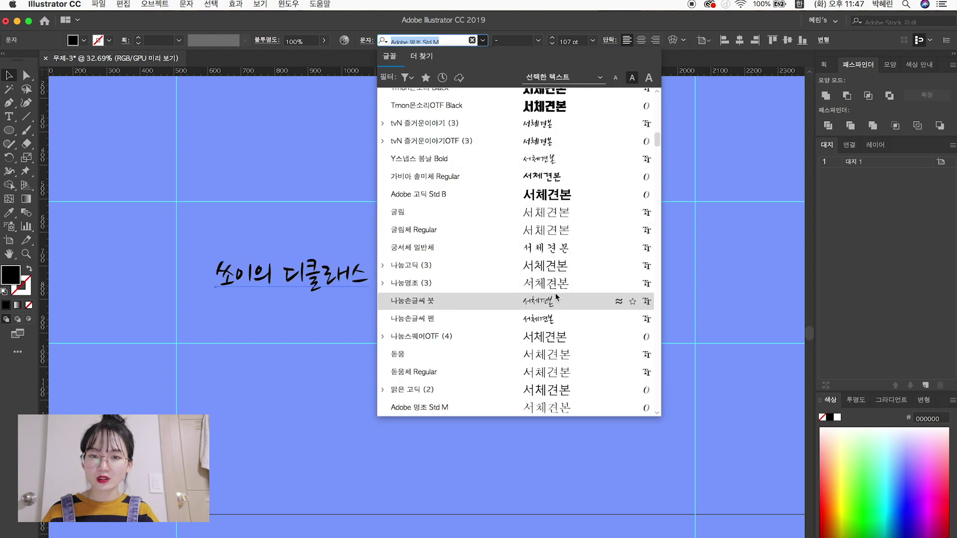
{"action": "scroll", "coordinate": [551, 229], "scroll_direction": "up", "scroll_amount": 5}
{"action": "scroll", "coordinate": [551, 230], "scroll_direction": "up", "scroll_amount": 10}
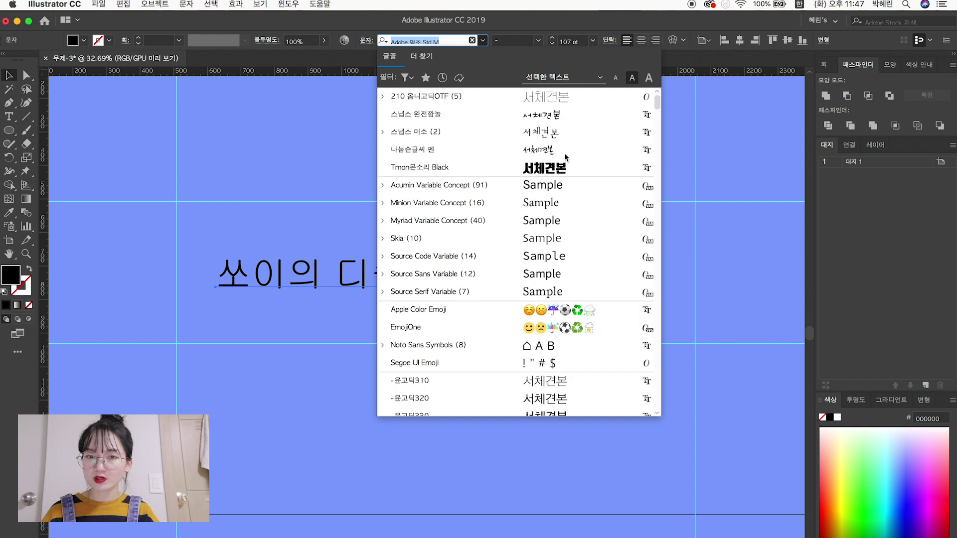
{"action": "left_click", "coordinate": [546, 97]}
Centre the title vertically on the artboard and bring it closer to the photo's left edge.
{"action": "left_click_drag", "start_coordinate": [429, 283], "coordinate": [450, 283]}
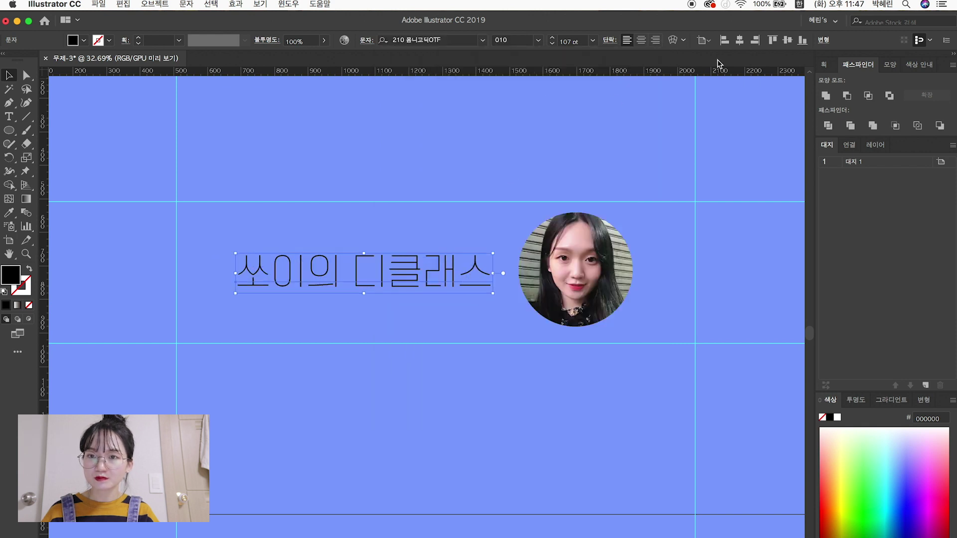
{"action": "left_click", "coordinate": [787, 41]}
{"action": "left_click", "coordinate": [438, 205]}
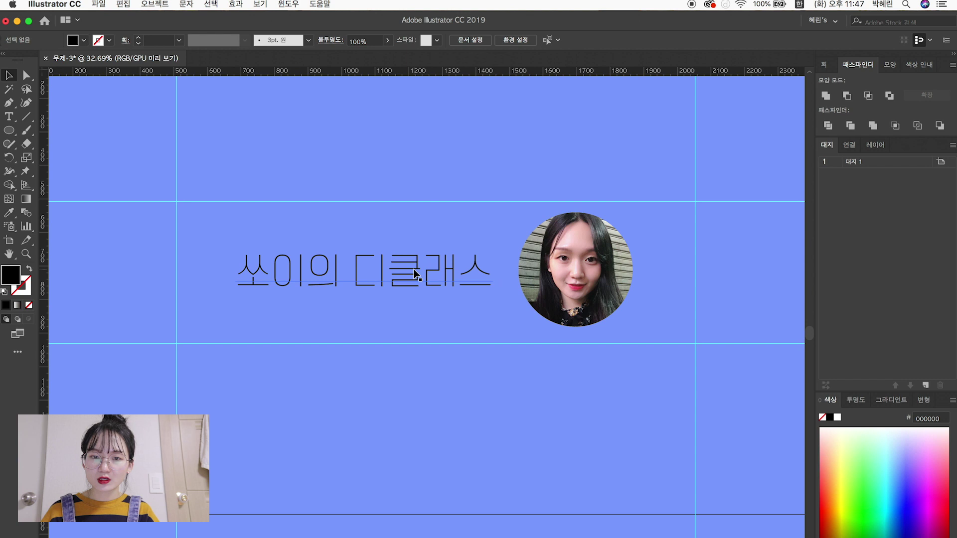
{"action": "left_click_drag", "start_coordinate": [415, 270], "coordinate": [424, 271]}
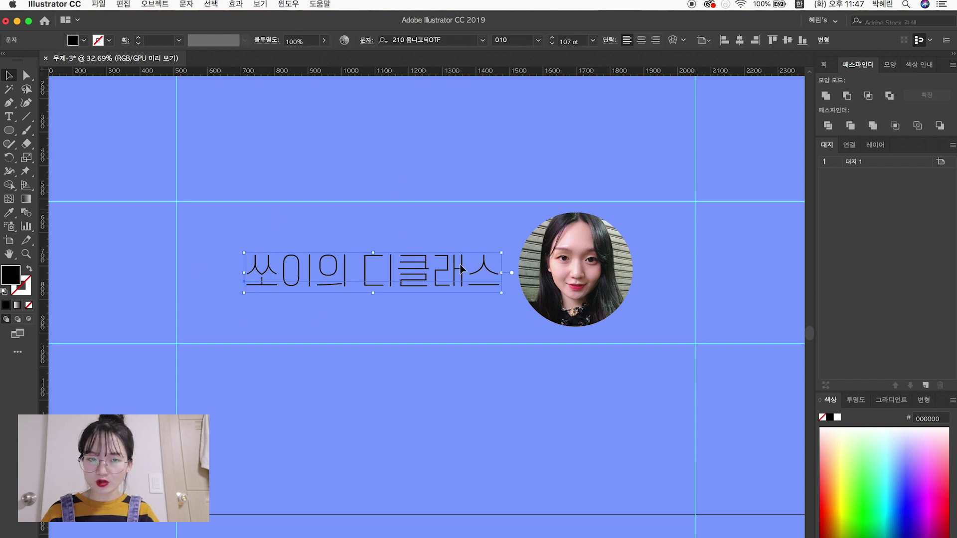
Change the title's fill color to white (ffffff).
{"action": "double_click", "coordinate": [10, 275]}
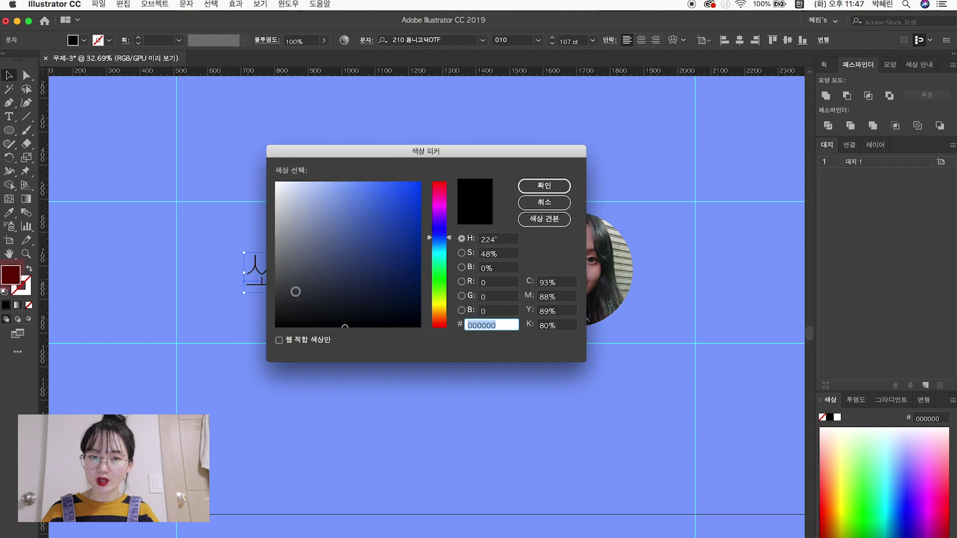
{"action": "left_click", "coordinate": [275, 183]}
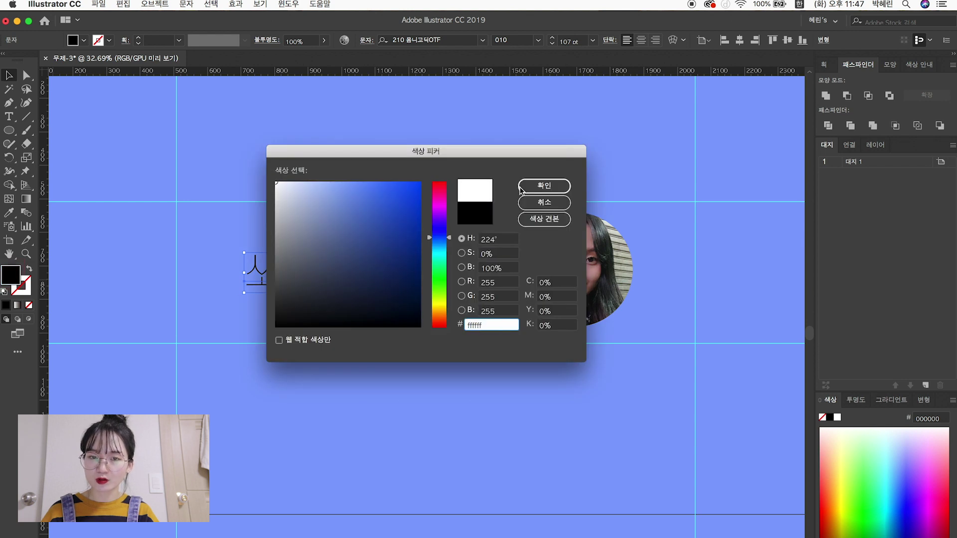
{"action": "left_click", "coordinate": [544, 186]}
Set only the word "디클래스" in the title to the heavier 040 font weight.
{"action": "double_click", "coordinate": [405, 274]}
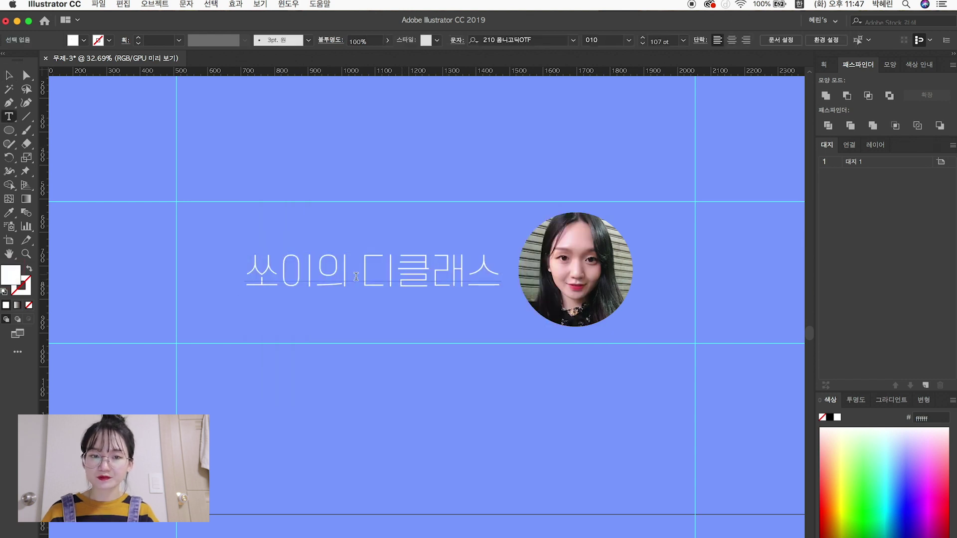
{"action": "double_click", "coordinate": [364, 277]}
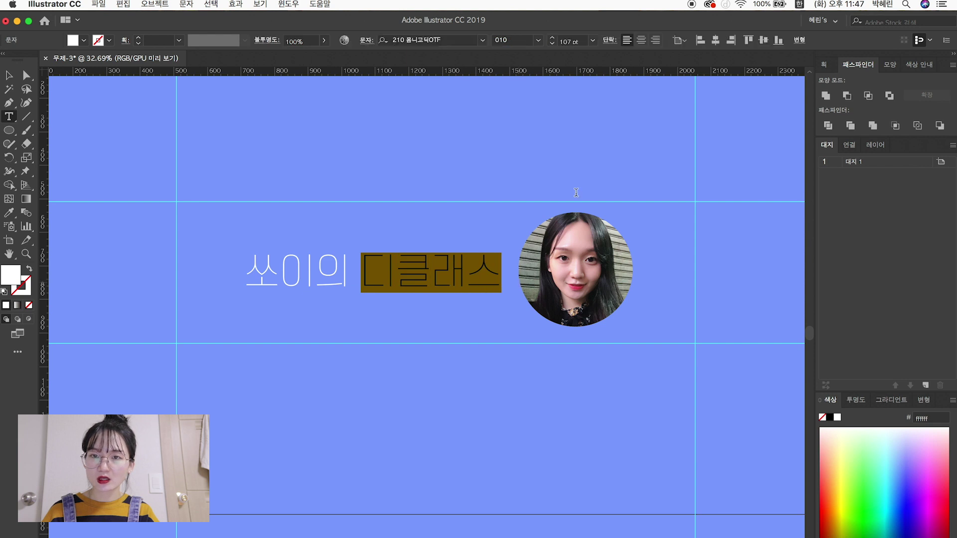
{"action": "left_click", "coordinate": [539, 41]}
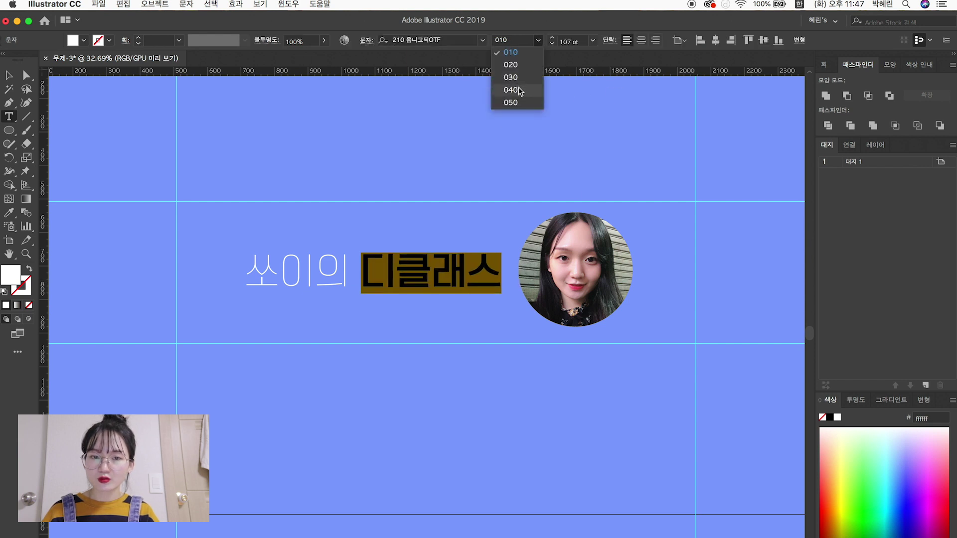
{"action": "left_click", "coordinate": [510, 90]}
{"action": "left_click", "coordinate": [9, 75]}
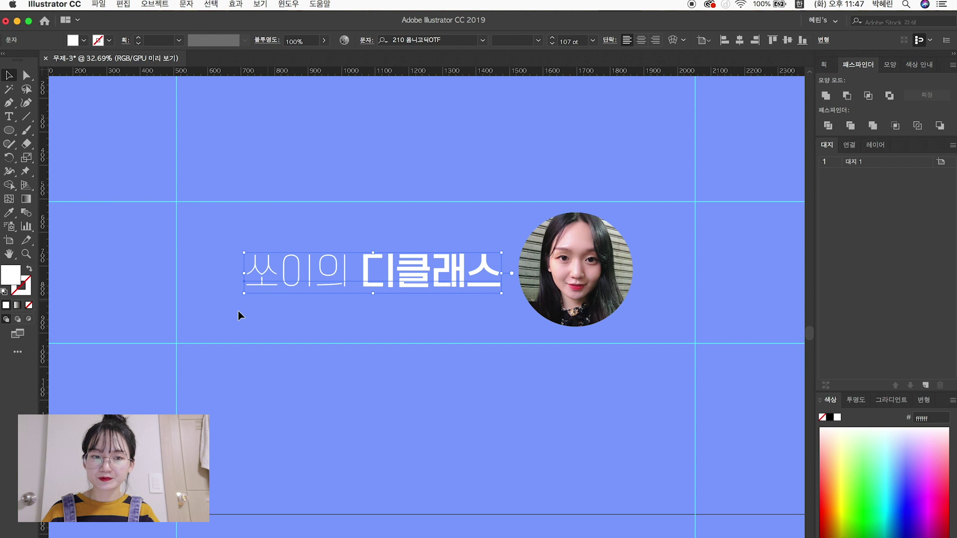
Scale the title down to about 88.6 pt and place it vertically centred with a wider gap beside the photo.
{"action": "left_click_drag", "start_coordinate": [242, 296], "coordinate": [262, 288]}
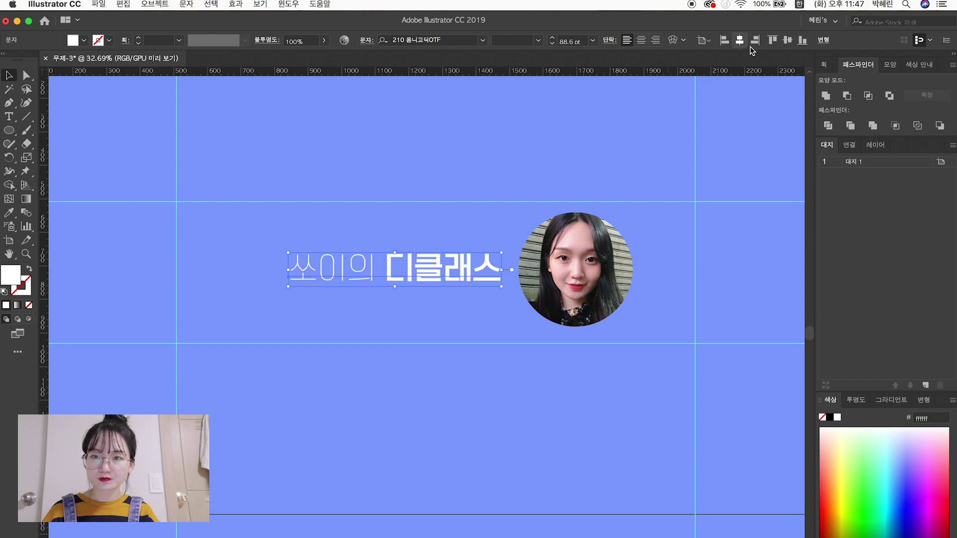
{"action": "left_click", "coordinate": [785, 40]}
{"action": "left_click_drag", "start_coordinate": [461, 285], "coordinate": [449, 276]}
{"action": "left_click", "coordinate": [468, 313]}
{"action": "left_click", "coordinate": [426, 271]}
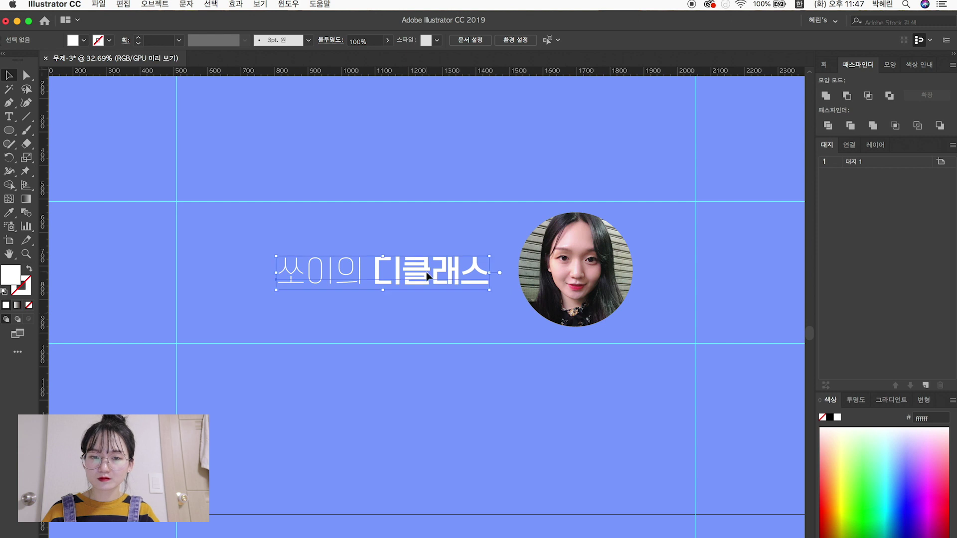
{"action": "left_click_drag", "start_coordinate": [492, 291], "coordinate": [495, 293]}
Shrink the circular photo slightly about its centre and move it about 27 px left, toward the title.
{"action": "left_click_drag", "start_coordinate": [469, 319], "coordinate": [632, 325]}
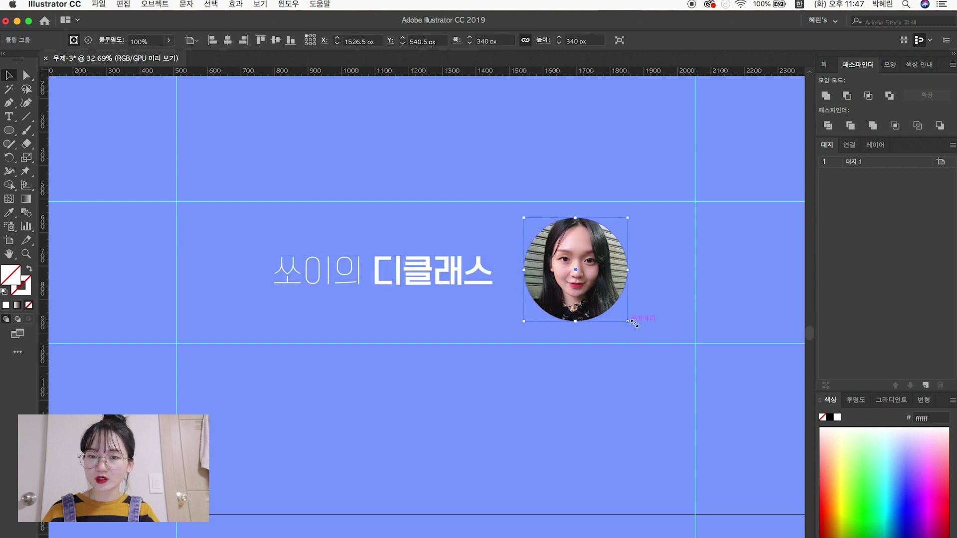
{"action": "left_click", "coordinate": [648, 326]}
{"action": "scroll", "coordinate": [657, 324], "scroll_direction": "left", "scroll_amount": 1}
{"action": "left_click_drag", "start_coordinate": [599, 297], "coordinate": [589, 298]}
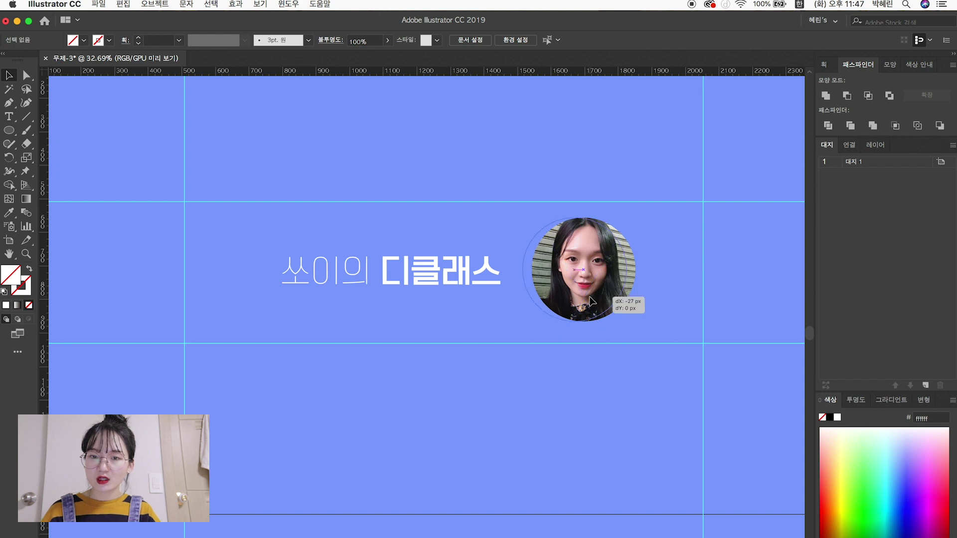
{"action": "left_click", "coordinate": [665, 309]}
Examine the balance of the title and photo on the banner with the guides hidden, and show the guides again.
{"action": "scroll", "coordinate": [665, 309], "scroll_direction": "right", "scroll_amount": 3}
{"action": "scroll", "coordinate": [394, 346], "scroll_direction": "up", "scroll_amount": 2}
{"action": "scroll", "coordinate": [404, 344], "scroll_direction": "left", "scroll_amount": 1}
{"action": "scroll", "coordinate": [404, 344], "scroll_direction": "down", "scroll_amount": 1}
{"action": "scroll", "coordinate": [404, 344], "scroll_direction": "up", "scroll_amount": 2}
{"action": "scroll", "coordinate": [496, 327], "scroll_direction": "down", "scroll_amount": 2}
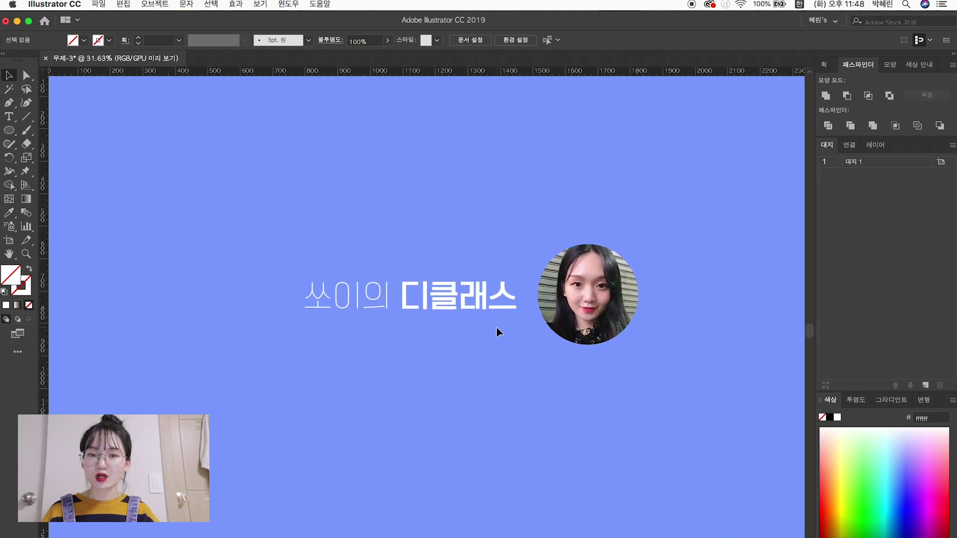
{"action": "scroll", "coordinate": [558, 331], "scroll_direction": "right", "scroll_amount": 1}
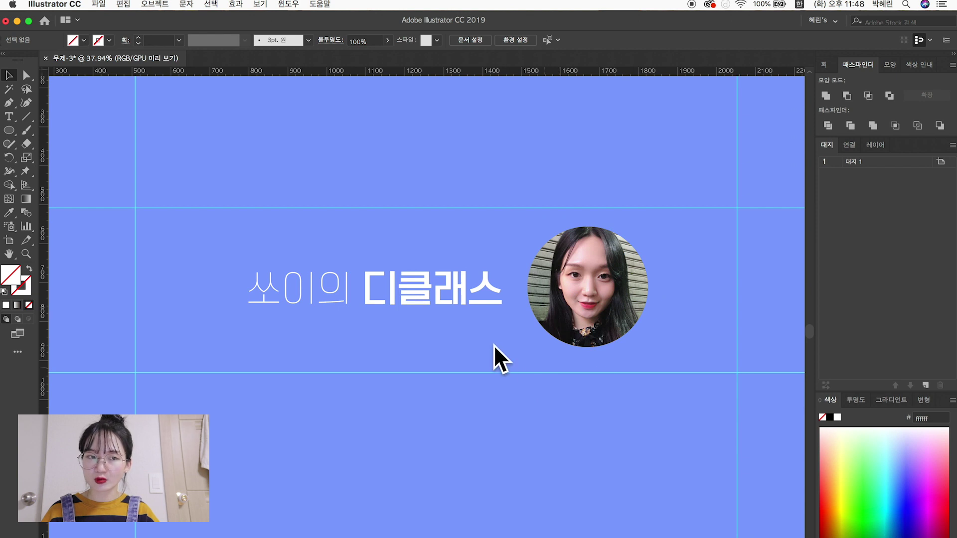
Draw a circle about 344 px in diameter concentric with the circular photo, slightly larger than it.
{"action": "left_click", "coordinate": [9, 130]}
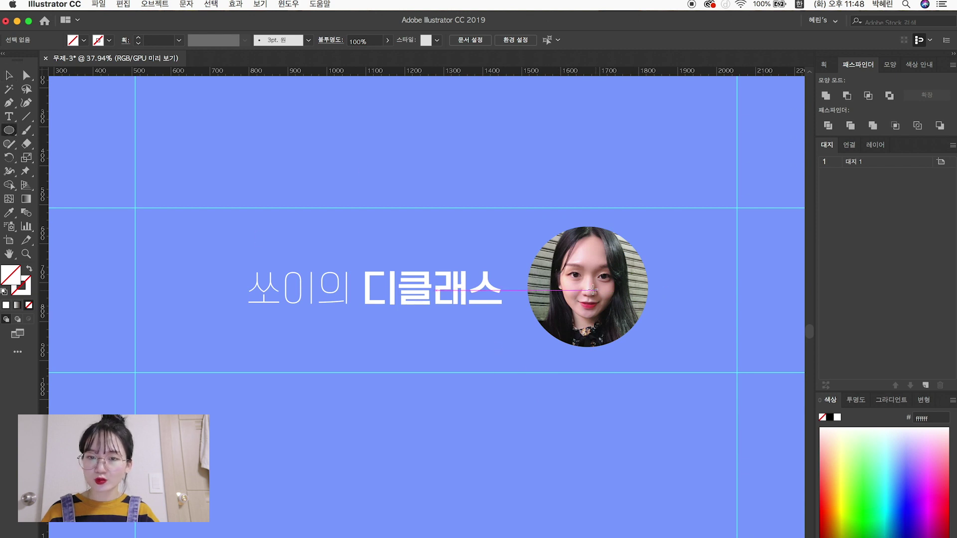
{"action": "left_click_drag", "start_coordinate": [588, 287], "coordinate": [655, 354]}
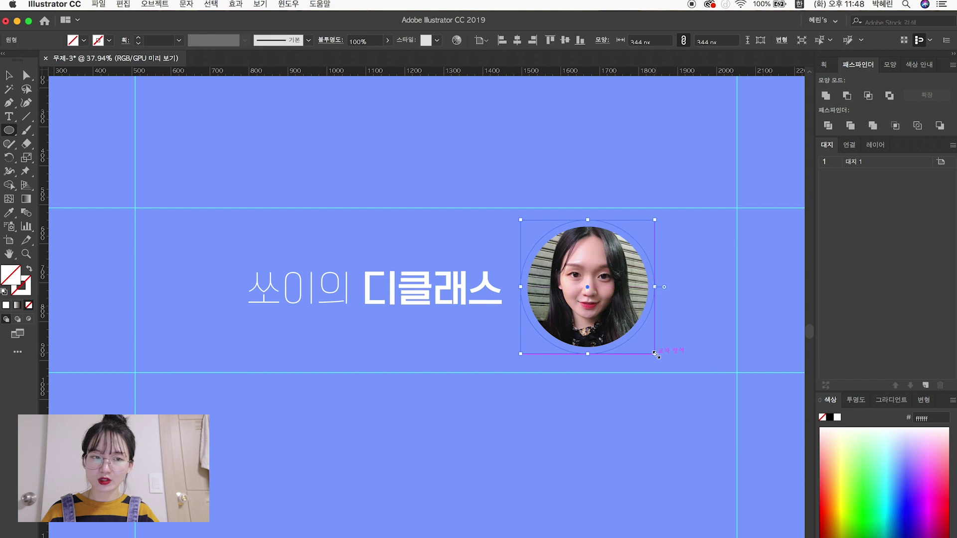
Give the circle around the photo a white (ffffff) stroke 3 pt thick.
{"action": "double_click", "coordinate": [22, 289]}
{"action": "left_click_drag", "start_coordinate": [275, 193], "coordinate": [273, 176]}
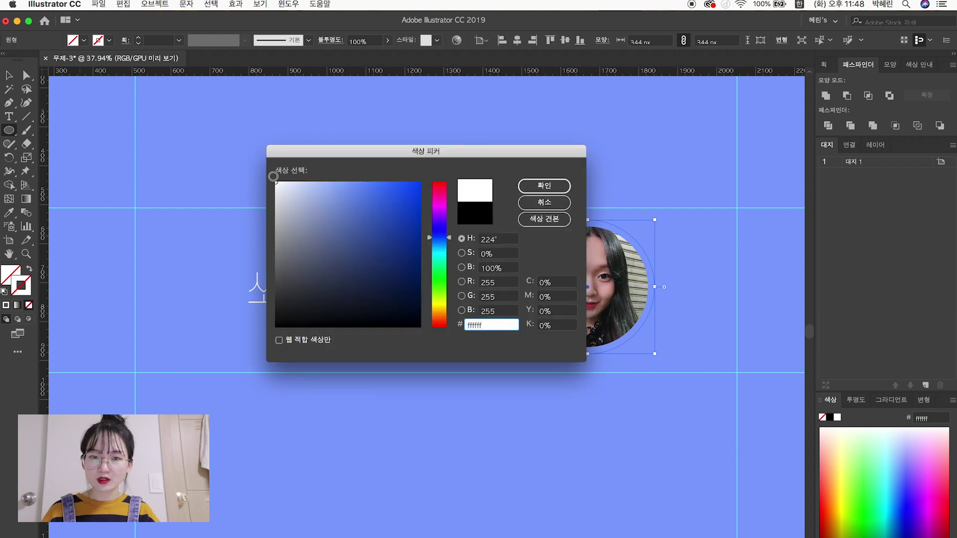
{"action": "left_click", "coordinate": [534, 181]}
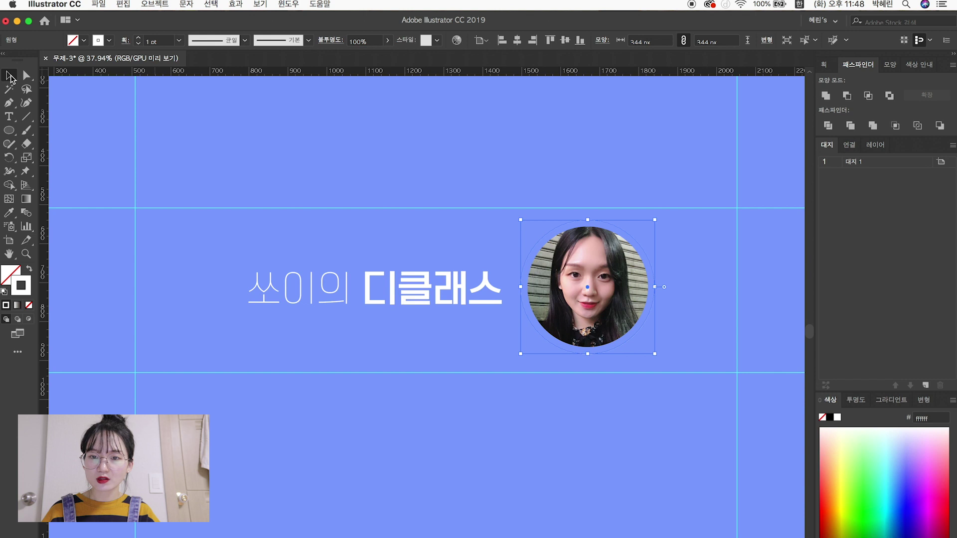
{"action": "left_click", "coordinate": [824, 64]}
{"action": "left_click", "coordinate": [854, 80]}
{"action": "left_click", "coordinate": [854, 80]}
{"action": "left_click", "coordinate": [729, 196]}
{"action": "scroll", "coordinate": [673, 368], "scroll_direction": "up", "scroll_amount": 1}
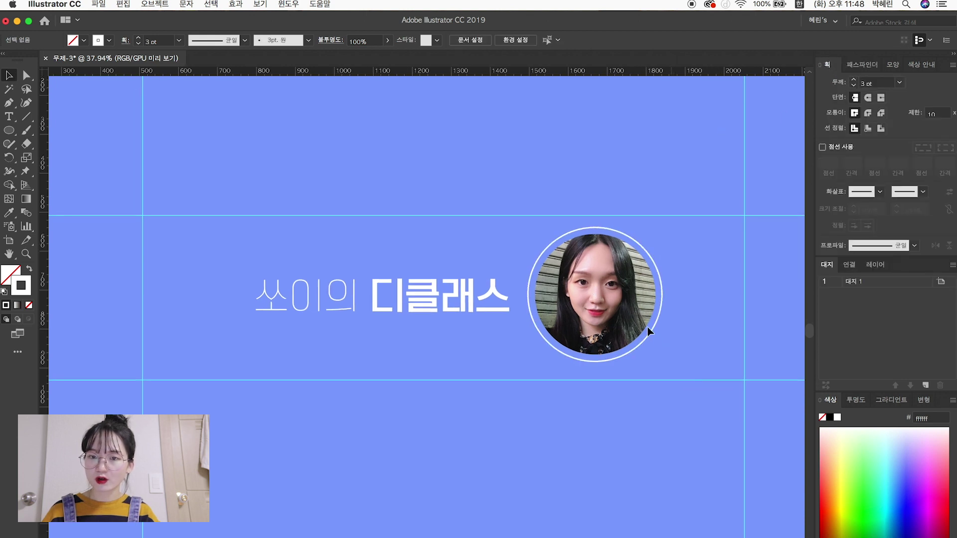
Move the circular photo and its white ring together about 17 px to the right, away from the title.
{"action": "left_click", "coordinate": [623, 283]}
{"action": "left_click_drag", "start_coordinate": [612, 319], "coordinate": [619, 320]}
{"action": "left_click", "coordinate": [435, 359]}
{"action": "scroll", "coordinate": [428, 324], "scroll_direction": "up", "scroll_amount": 1}
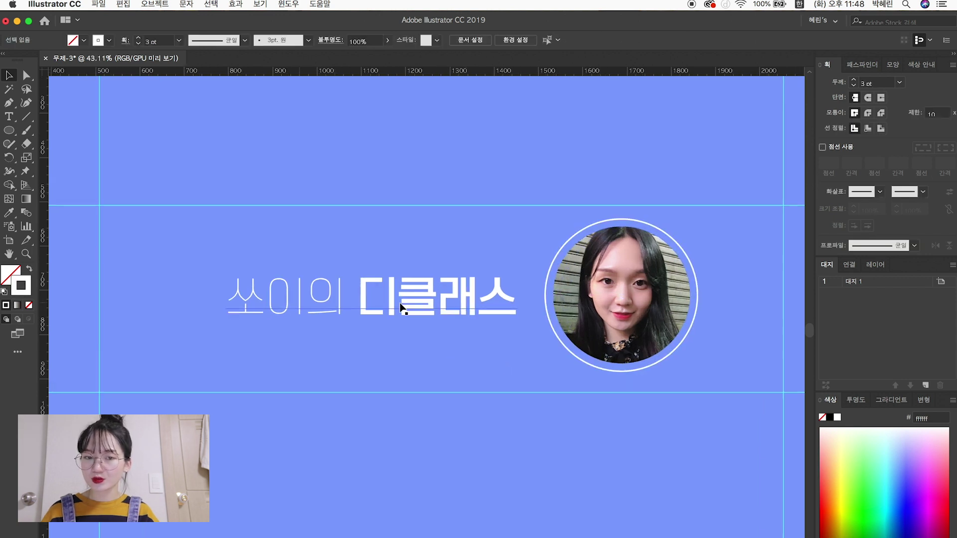
Place the logo images 자산 2.png and gvUzGk.png from the desktop onto the banner and set them side by side.
{"action": "left_click_drag", "start_coordinate": [138, 20], "coordinate": [222, 20]}
{"action": "left_click_drag", "start_coordinate": [13, 234], "coordinate": [384, 232]}
{"action": "left_click", "coordinate": [250, 143]}
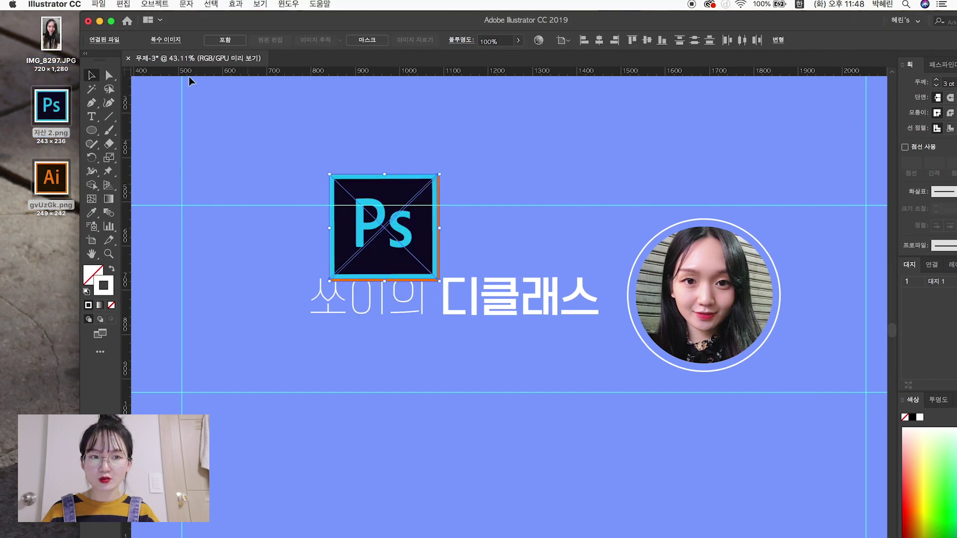
{"action": "left_click", "coordinate": [111, 21]}
{"action": "left_click_drag", "start_coordinate": [299, 209], "coordinate": [439, 250]}
Scale both logos down together to about 97 px wide each and place them above the left end of the title.
{"action": "left_click", "coordinate": [400, 249], "text": "shift"}
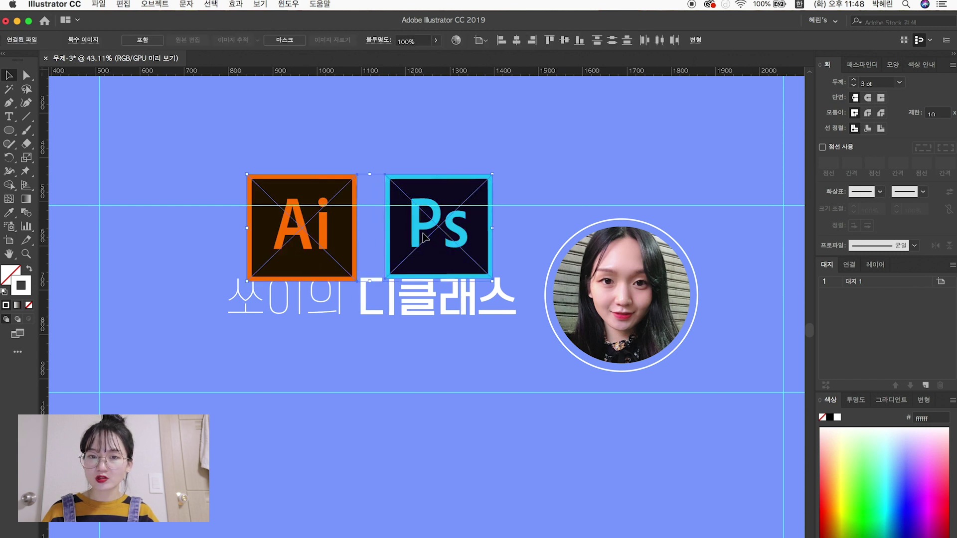
{"action": "left_click_drag", "start_coordinate": [491, 175], "coordinate": [398, 234]}
{"action": "left_click_drag", "start_coordinate": [344, 249], "coordinate": [344, 239]}
{"action": "left_click", "coordinate": [450, 243]}
{"action": "left_click_drag", "start_coordinate": [450, 243], "coordinate": [502, 217]}
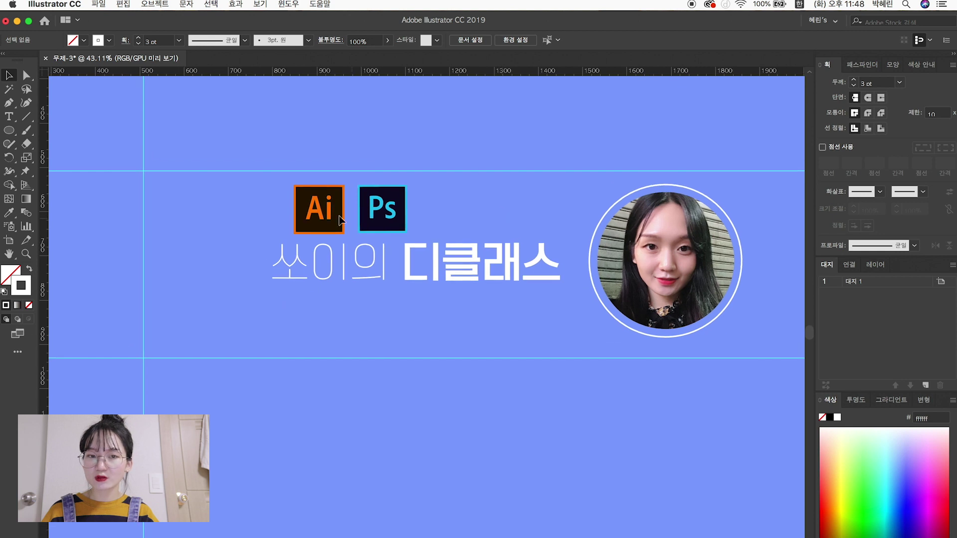
{"action": "left_click", "coordinate": [324, 215]}
{"action": "left_click", "coordinate": [394, 204], "text": "shift"}
{"action": "left_click_drag", "start_coordinate": [408, 185], "coordinate": [390, 193]}
{"action": "left_click_drag", "start_coordinate": [366, 227], "coordinate": [297, 228]}
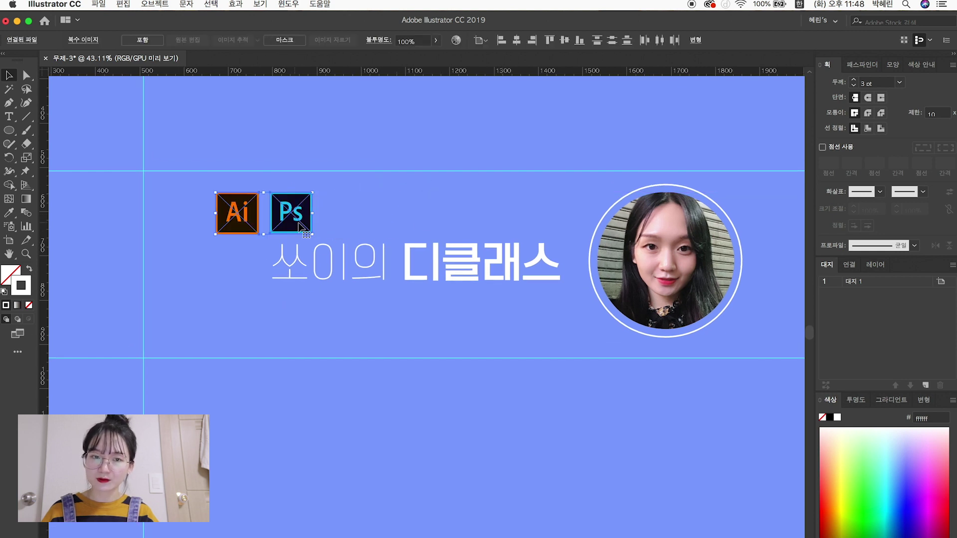
Tilt the Ai logo counterclockwise, shrink the Ps logo slightly, and position both above the start of the title.
{"action": "left_click", "coordinate": [425, 220]}
{"action": "left_click", "coordinate": [234, 222]}
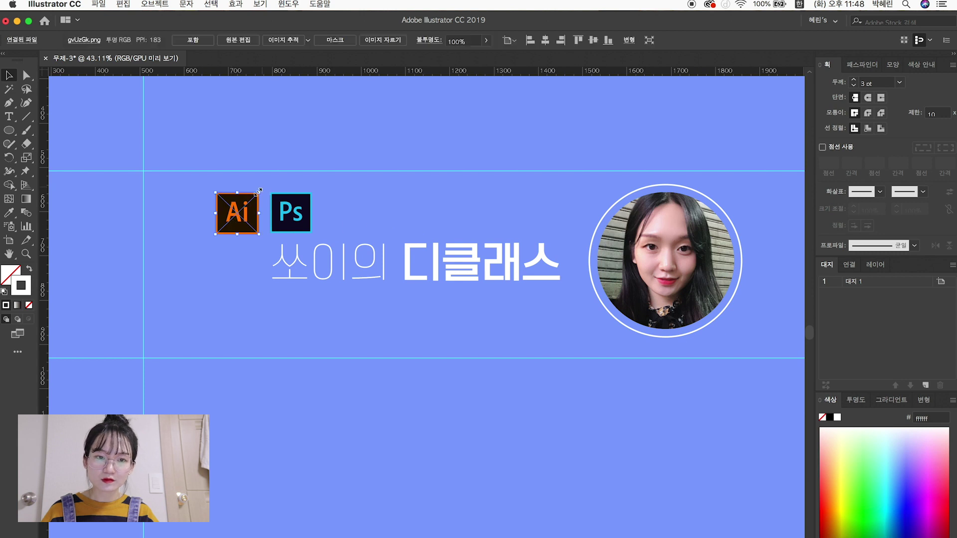
{"action": "left_click_drag", "start_coordinate": [263, 188], "coordinate": [308, 194]}
{"action": "left_click", "coordinate": [361, 212]}
{"action": "left_click", "coordinate": [306, 206]}
{"action": "left_click", "coordinate": [362, 196]}
{"action": "key", "text": "super+a"}
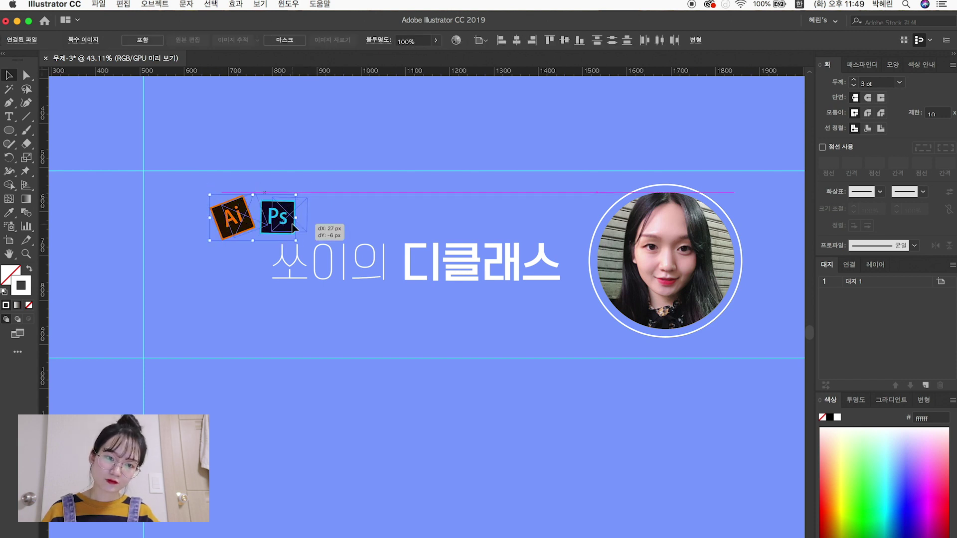
{"action": "left_click", "coordinate": [353, 214]}
{"action": "scroll", "coordinate": [385, 203], "scroll_direction": "right", "scroll_amount": 2}
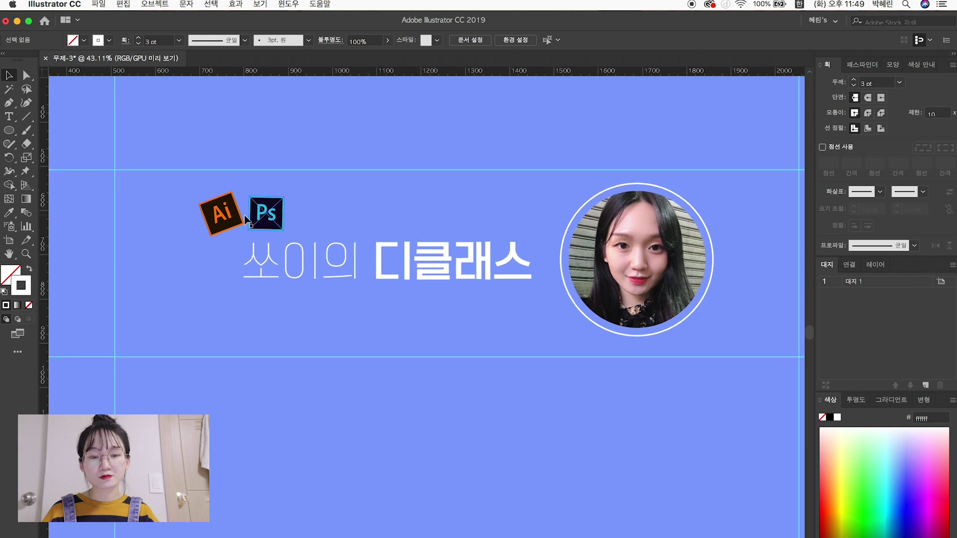
Move the Ps logo slightly to the right to widen the gap beside the tilted Ai logo.
{"action": "left_click", "coordinate": [232, 224]}
{"action": "left_click", "coordinate": [271, 220]}
{"action": "left_click_drag", "start_coordinate": [283, 230], "coordinate": [289, 227]}
{"action": "left_click", "coordinate": [399, 201]}
{"action": "scroll", "coordinate": [428, 255], "scroll_direction": "right", "scroll_amount": 1}
{"action": "left_click", "coordinate": [273, 224]}
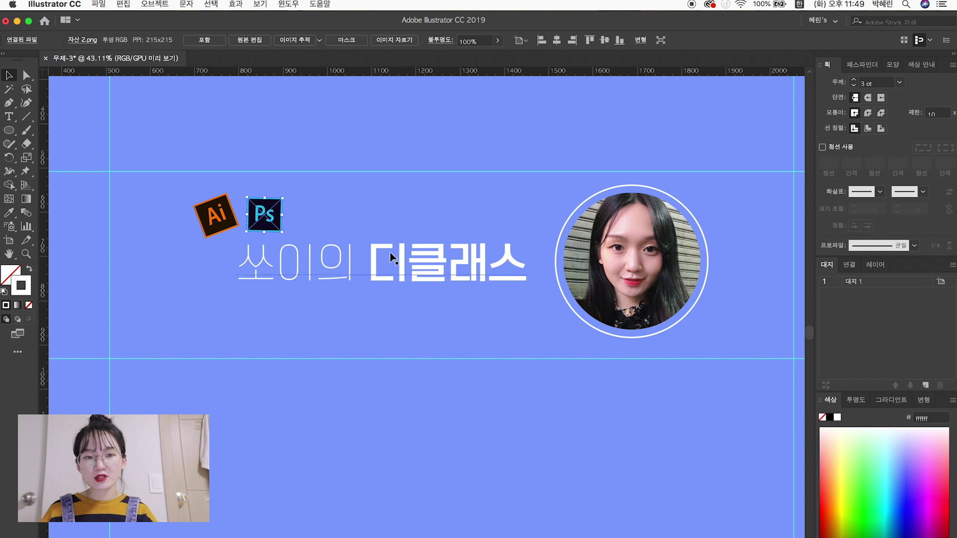
Duplicate the title directly below itself and replace the copy's text with "#디자인 #포토샵 #일러스트".
{"action": "left_click_drag", "start_coordinate": [421, 270], "coordinate": [421, 327]}
{"action": "double_click", "coordinate": [246, 325]}
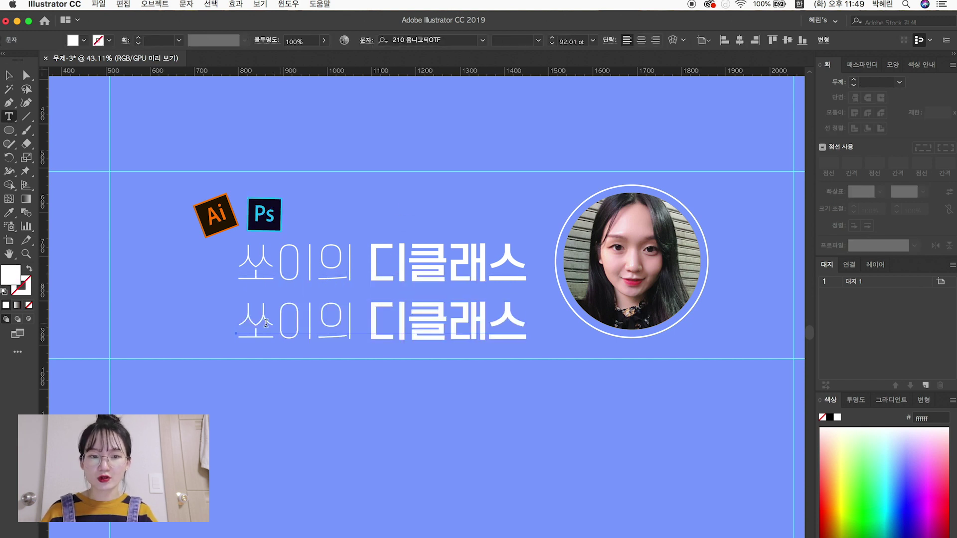
{"action": "left_click_drag", "start_coordinate": [246, 325], "coordinate": [520, 327]}
{"action": "type", "text": "#@"}
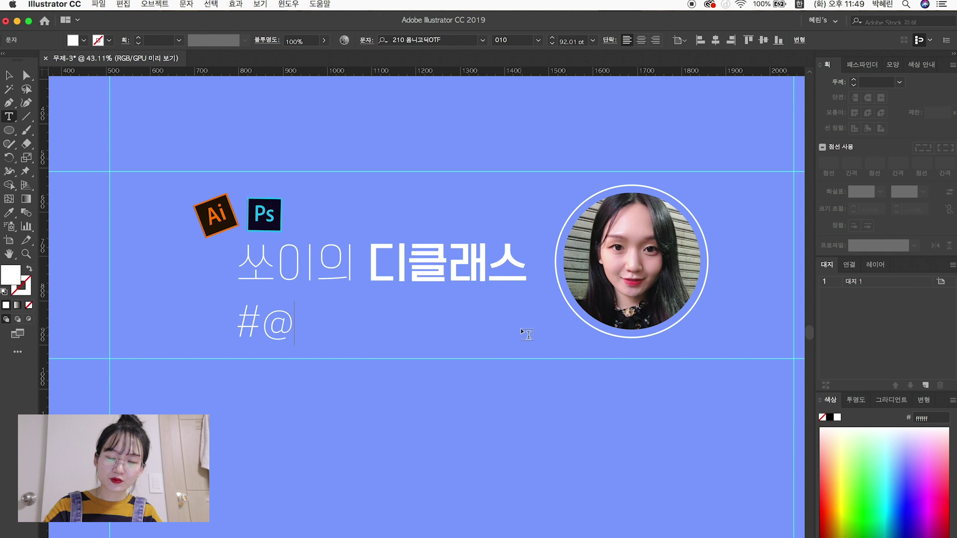
{"action": "key", "text": "BackSpace"}
{"action": "type", "text": "ㄷㅣ자인"}
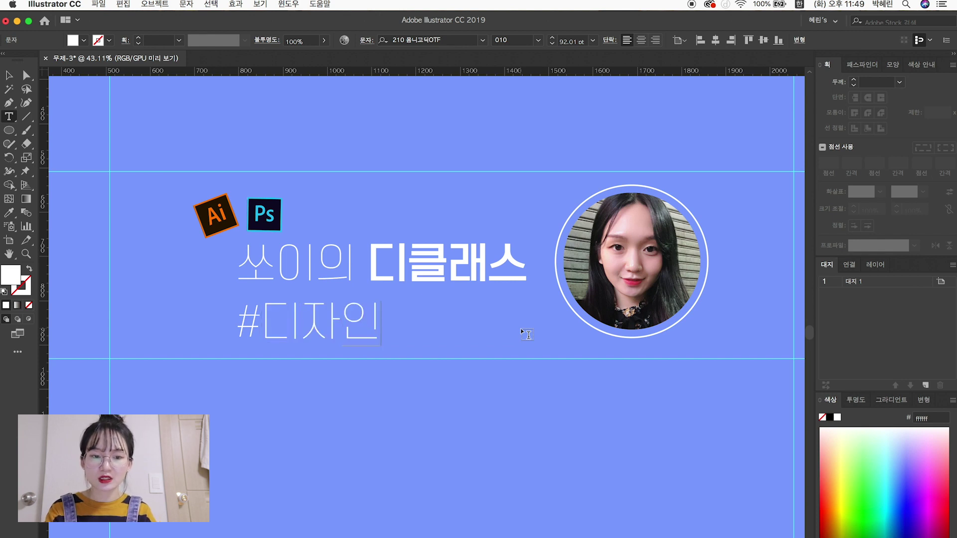
{"action": "type", "text": " #포토샵"}
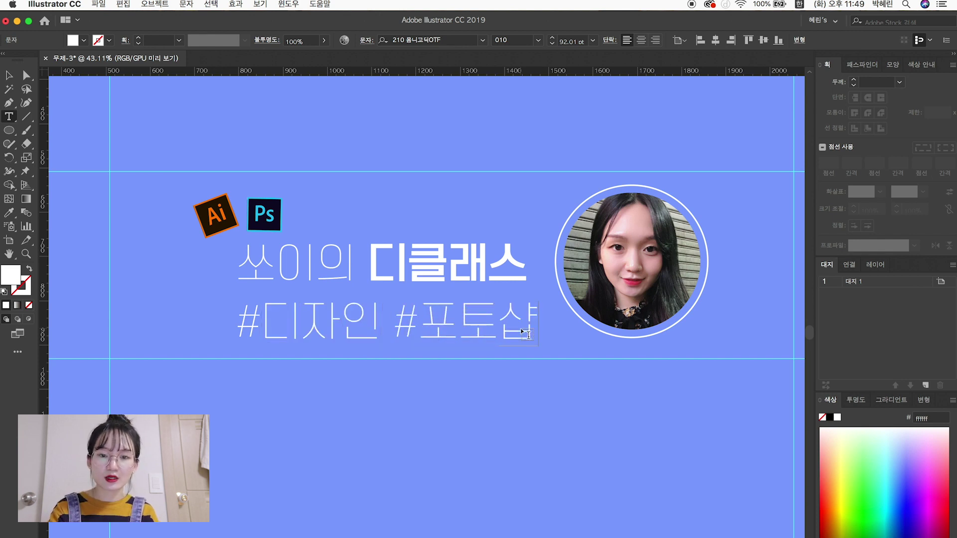
{"action": "type", "text": " #일러스ㅡ"}
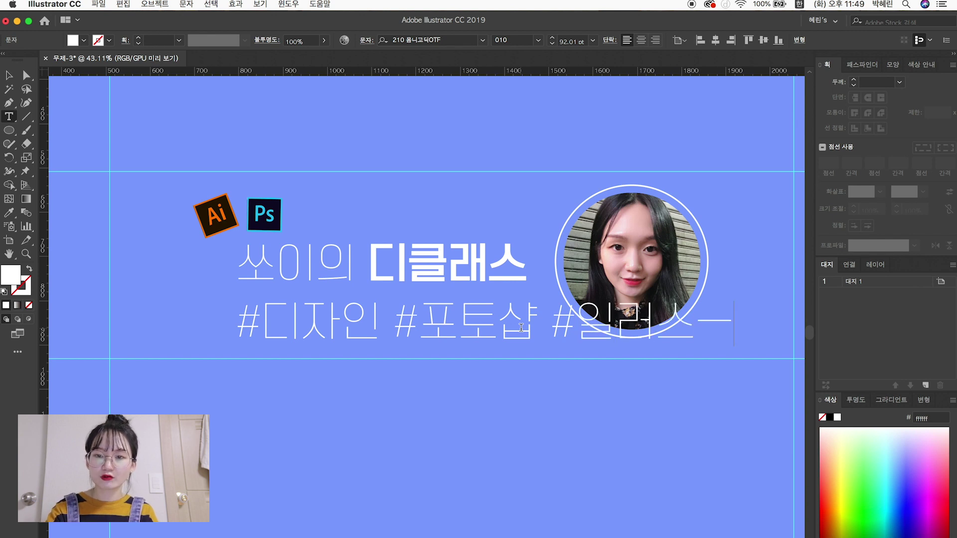
{"action": "key", "text": "BackSpace"}
{"action": "type", "text": "트"}
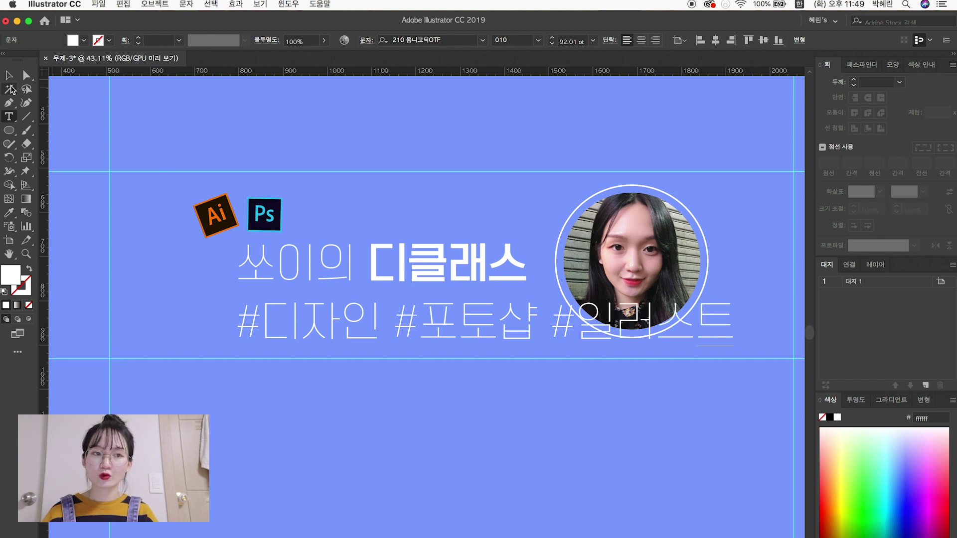
Scale the hashtag line down to less than the title's width and place it beneath the title.
{"action": "left_click", "coordinate": [9, 75]}
{"action": "left_click_drag", "start_coordinate": [737, 302], "coordinate": [447, 307]}
{"action": "left_click", "coordinate": [358, 344]}
{"action": "left_click", "coordinate": [359, 343]}
{"action": "left_click", "coordinate": [427, 337]}
{"action": "left_click", "coordinate": [495, 327]}
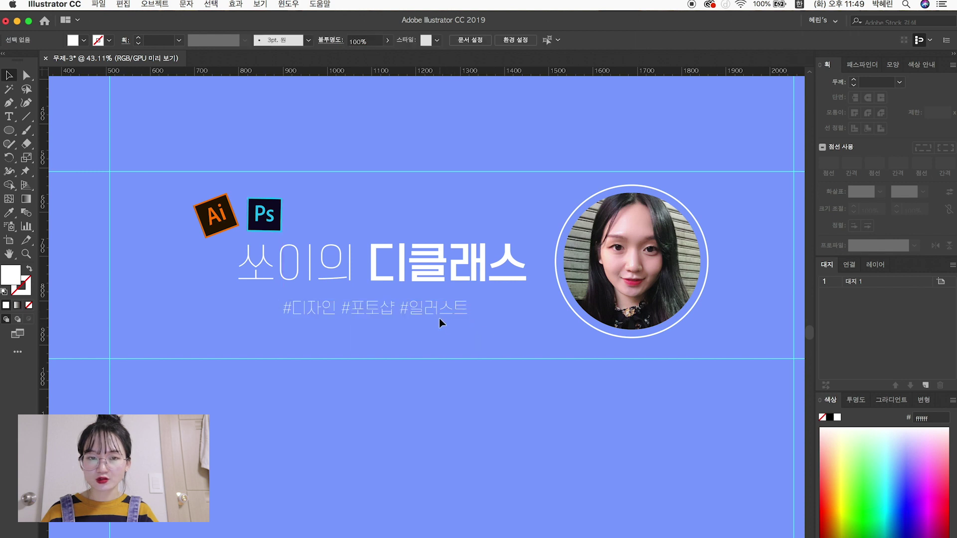
Set the hashtag line's font weight to 020, reduce it to about 30.2 pt and centre it under the title.
{"action": "left_click", "coordinate": [435, 310]}
{"action": "left_click", "coordinate": [538, 39]}
{"action": "left_click", "coordinate": [504, 73]}
{"action": "left_click_drag", "start_coordinate": [283, 317], "coordinate": [305, 315]}
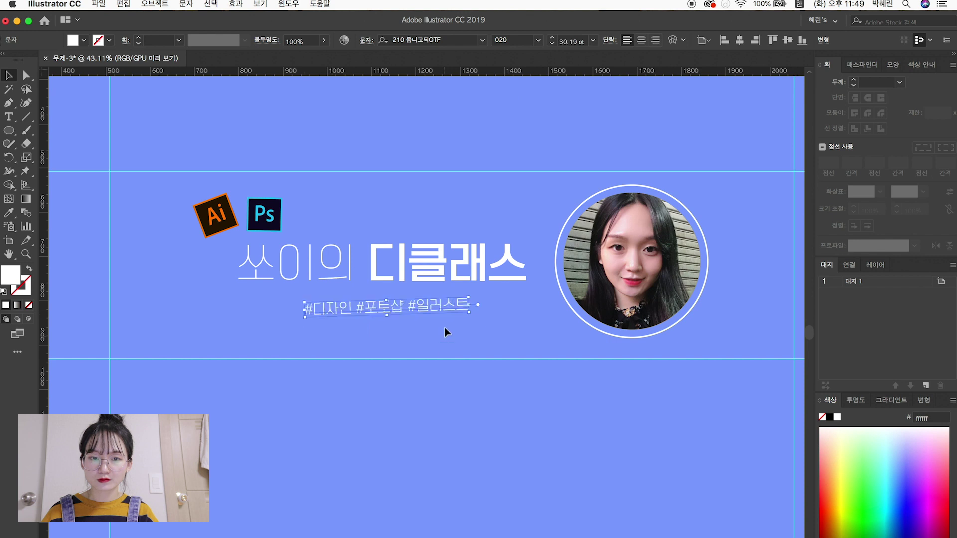
{"action": "left_click", "coordinate": [497, 324]}
Check the layout with the guides hidden, and scale the ringed photo down to about 310 px in diameter.
{"action": "scroll", "coordinate": [522, 345], "scroll_direction": "down", "scroll_amount": 4}
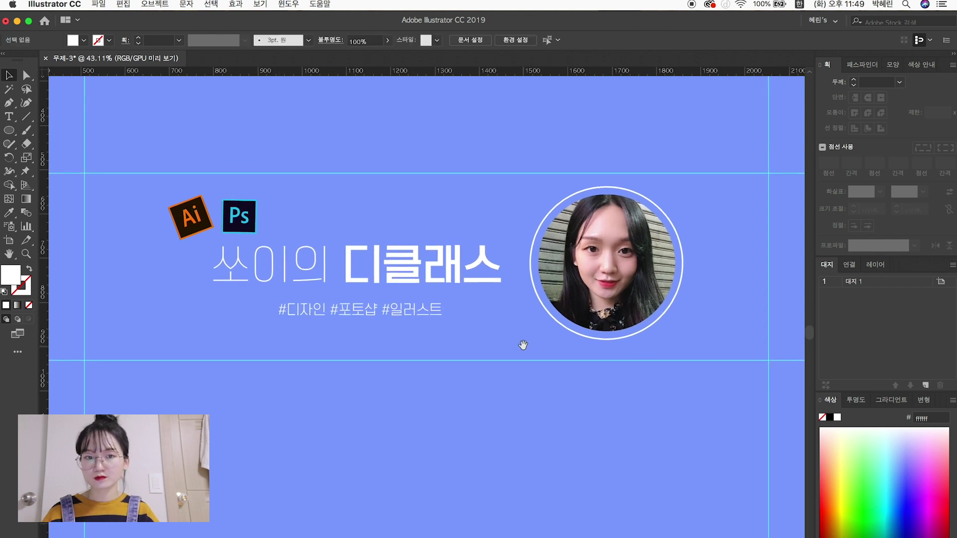
{"action": "scroll", "coordinate": [522, 345], "scroll_direction": "up", "scroll_amount": 3}
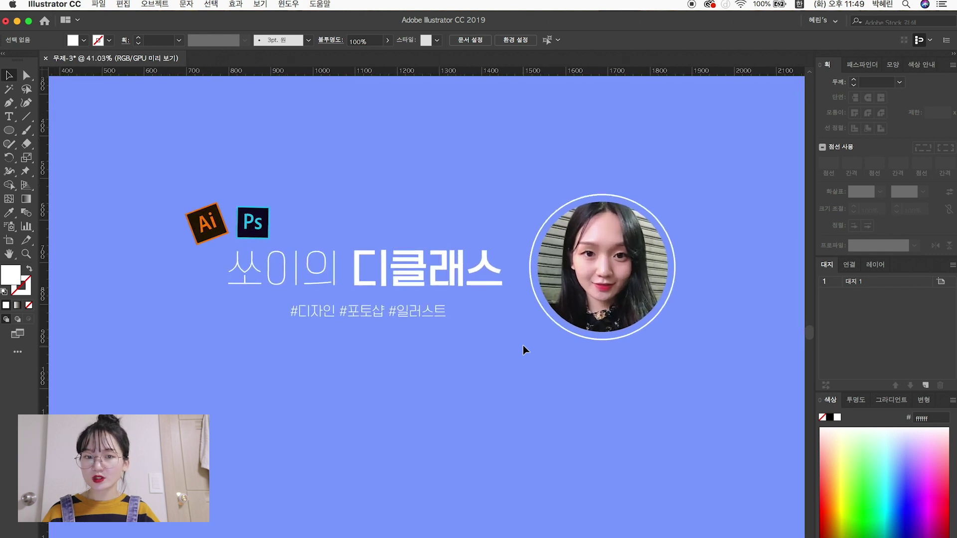
{"action": "key", "text": "super+semicolon"}
{"action": "left_click", "coordinate": [638, 303]}
{"action": "left_click_drag", "start_coordinate": [658, 340], "coordinate": [651, 334]}
{"action": "left_click", "coordinate": [694, 336]}
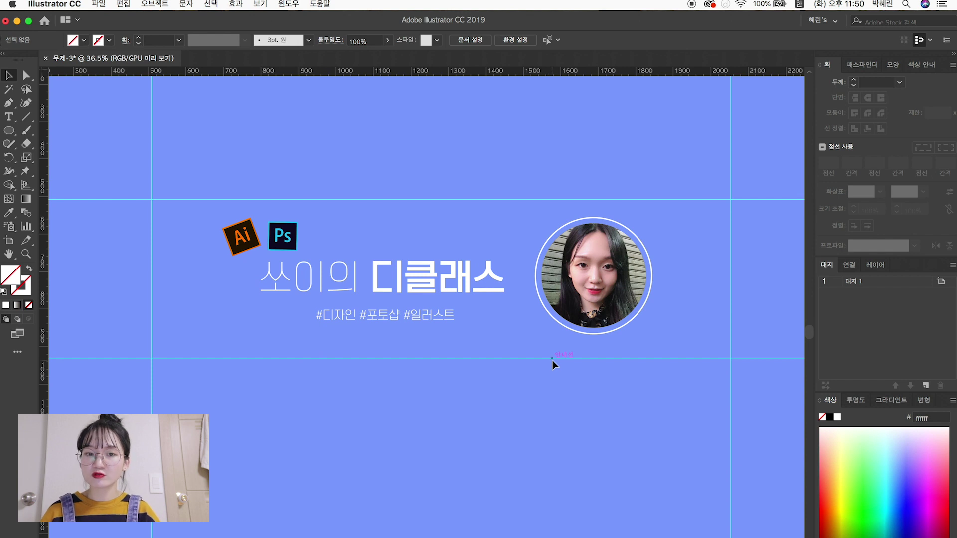
Draw a rectangle about 1270 x 1690 px covering the right half of the banner and extending past its edges.
{"action": "key", "text": "super+0"}
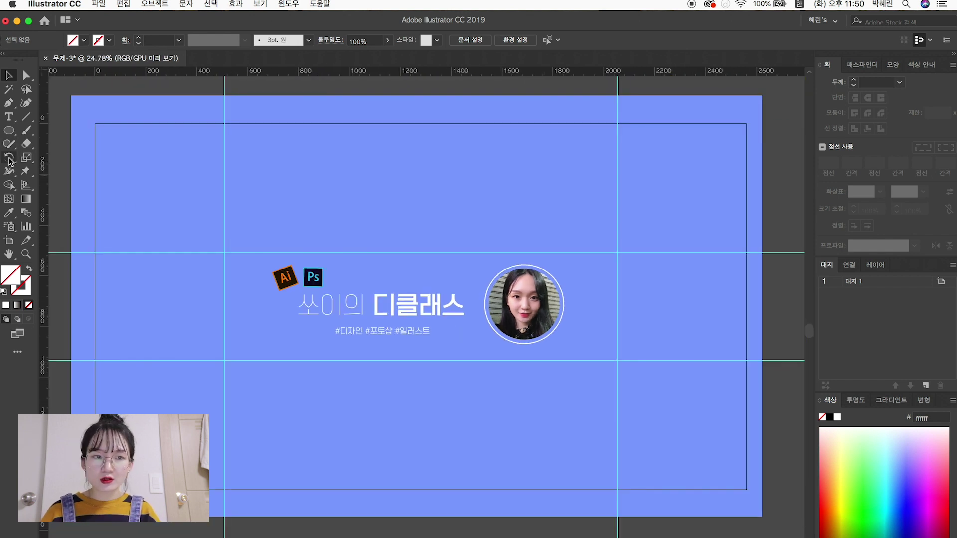
{"action": "left_click_drag", "start_coordinate": [9, 130], "coordinate": [61, 134]}
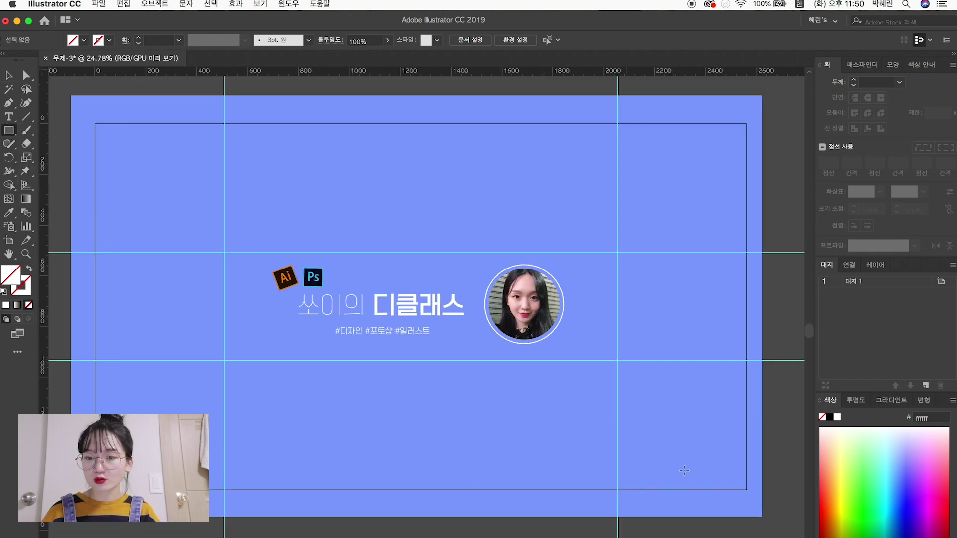
{"action": "left_click_drag", "start_coordinate": [773, 533], "coordinate": [451, 225]}
{"action": "scroll", "coordinate": [538, 215], "scroll_direction": "down", "scroll_amount": 5}
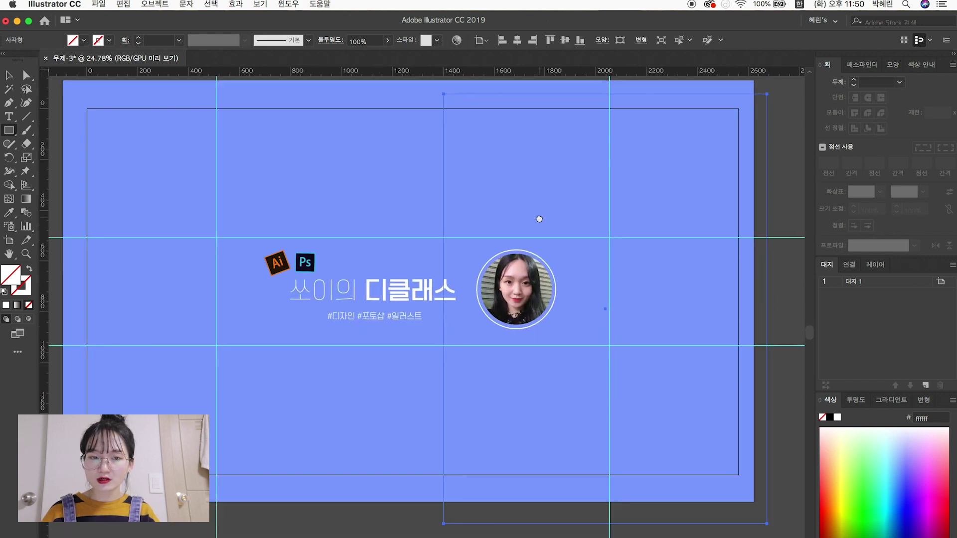
Sample the banner's background colour onto the rectangle and darken its fill to dark blue 1d3e91.
{"action": "left_click", "coordinate": [9, 212]}
{"action": "scroll", "coordinate": [372, 218], "scroll_direction": "up", "scroll_amount": 1}
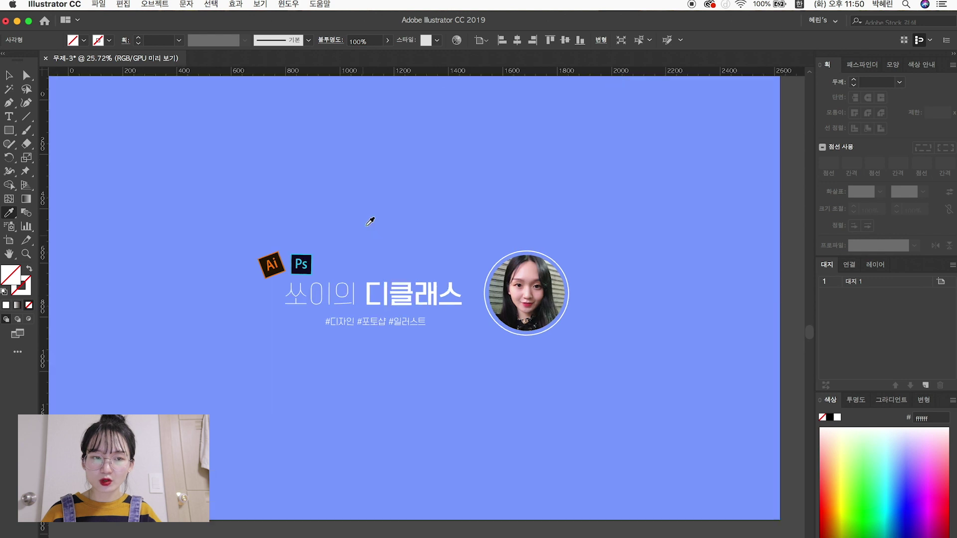
{"action": "left_click", "coordinate": [372, 217]}
{"action": "double_click", "coordinate": [9, 275]}
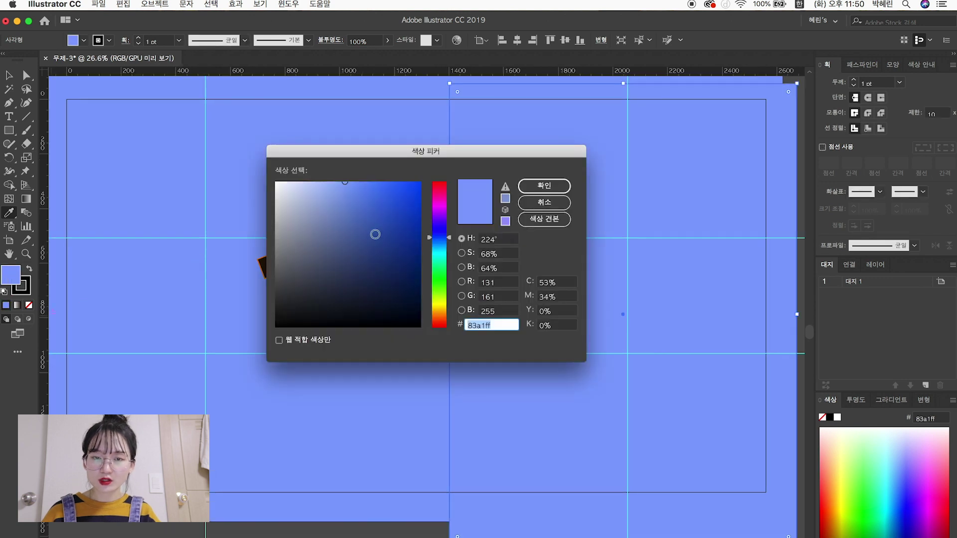
{"action": "left_click", "coordinate": [381, 240]}
{"action": "left_click_drag", "start_coordinate": [381, 240], "coordinate": [392, 245]}
{"action": "left_click", "coordinate": [543, 188]}
{"action": "key", "text": "v"}
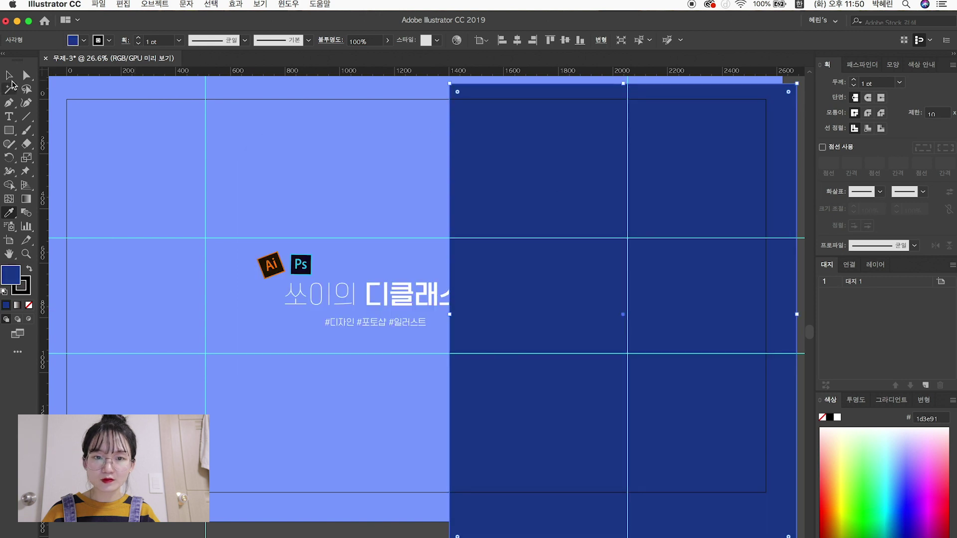
Send the dark blue rectangle backward behind the title and the ringed photo, keeping it above the light blue background.
{"action": "scroll", "coordinate": [267, 168], "scroll_direction": "right", "scroll_amount": 2}
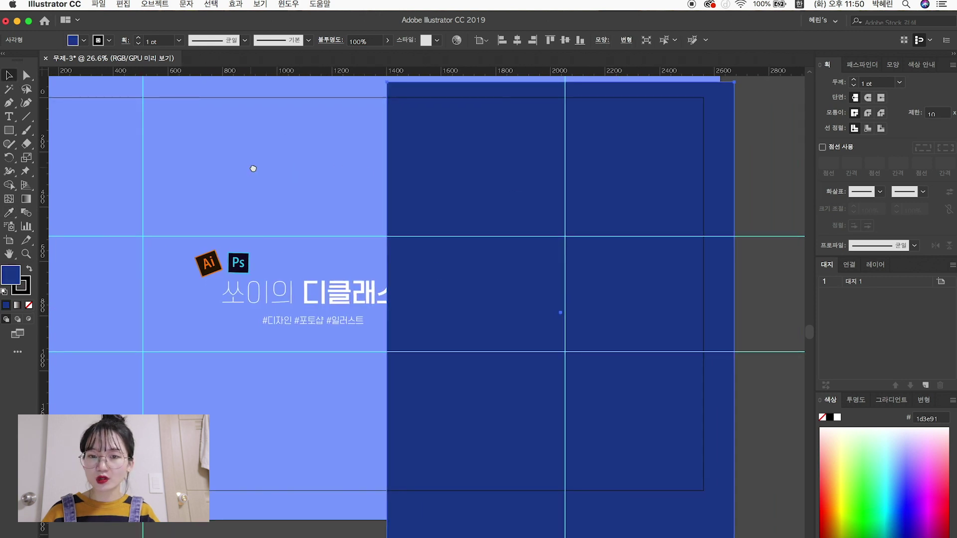
{"action": "scroll", "coordinate": [252, 167], "scroll_direction": "left", "scroll_amount": 2}
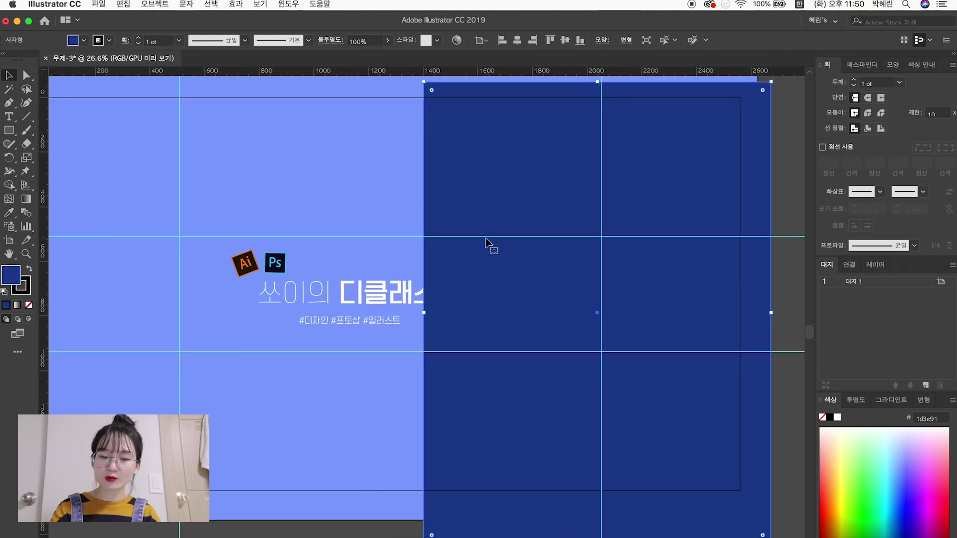
{"action": "key", "text": "ctrl+bracketleft"}
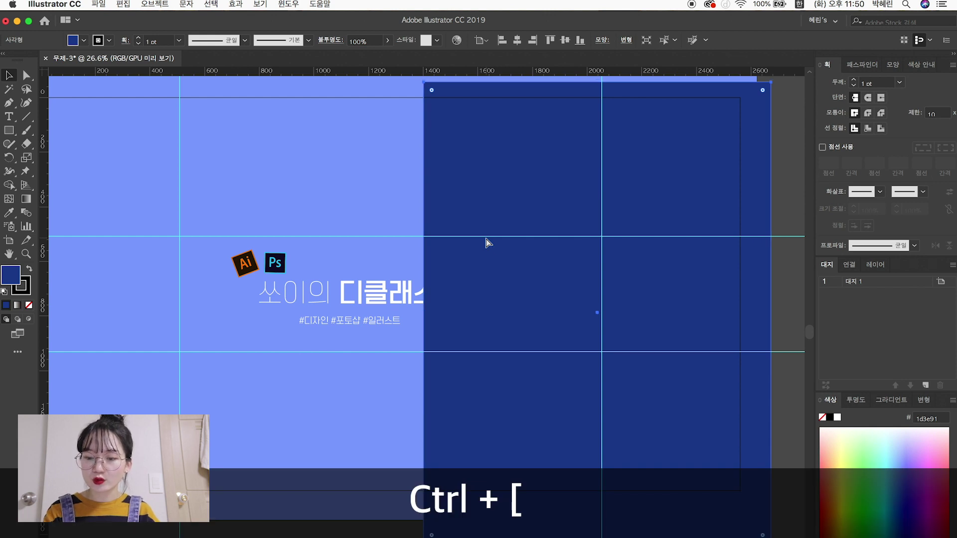
{"action": "key", "text": "ctrl+bracketleft"}
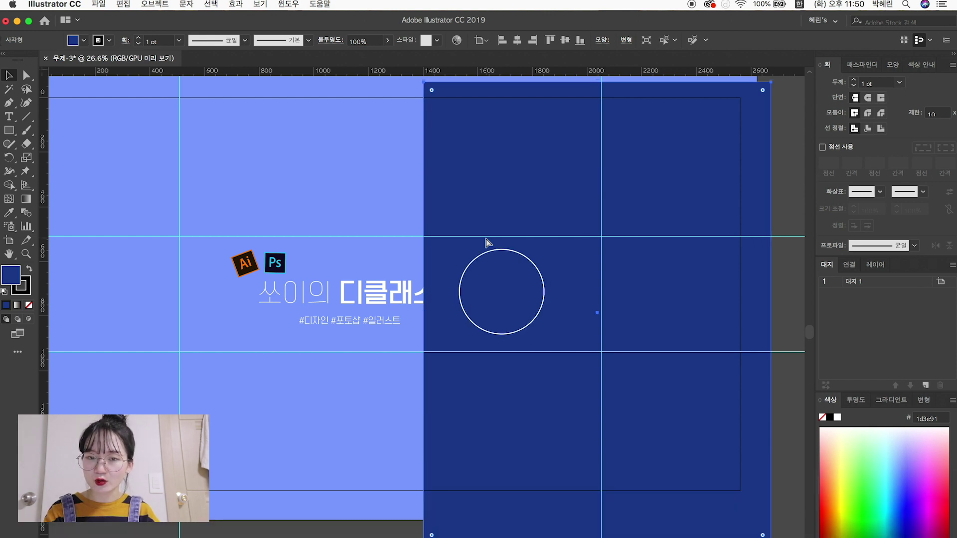
{"action": "key", "text": "ctrl+bracketleft"}
{"action": "key", "text": "ctrl+bracketright"}
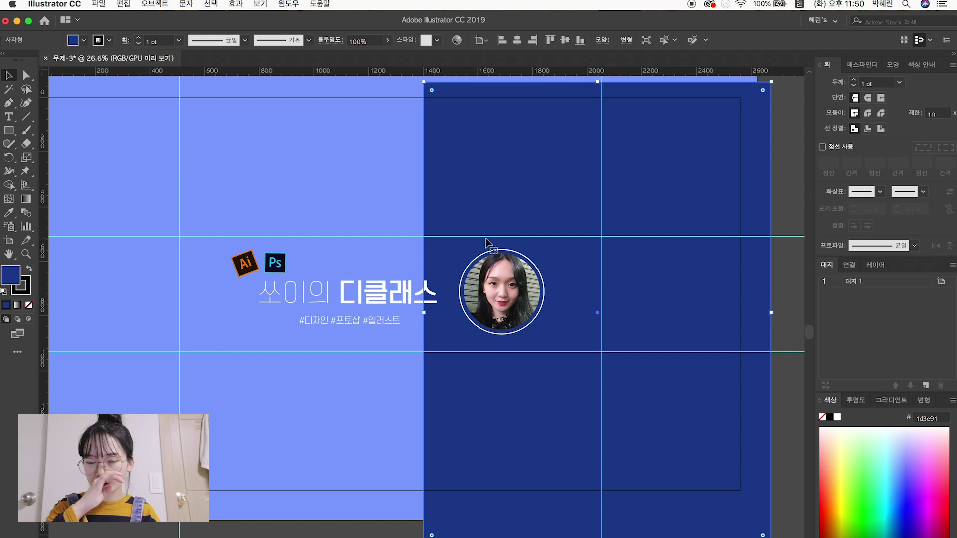
{"action": "left_click", "coordinate": [283, 191]}
{"action": "scroll", "coordinate": [309, 184], "scroll_direction": "left", "scroll_amount": 2}
{"action": "scroll", "coordinate": [308, 185], "scroll_direction": "up", "scroll_amount": 1}
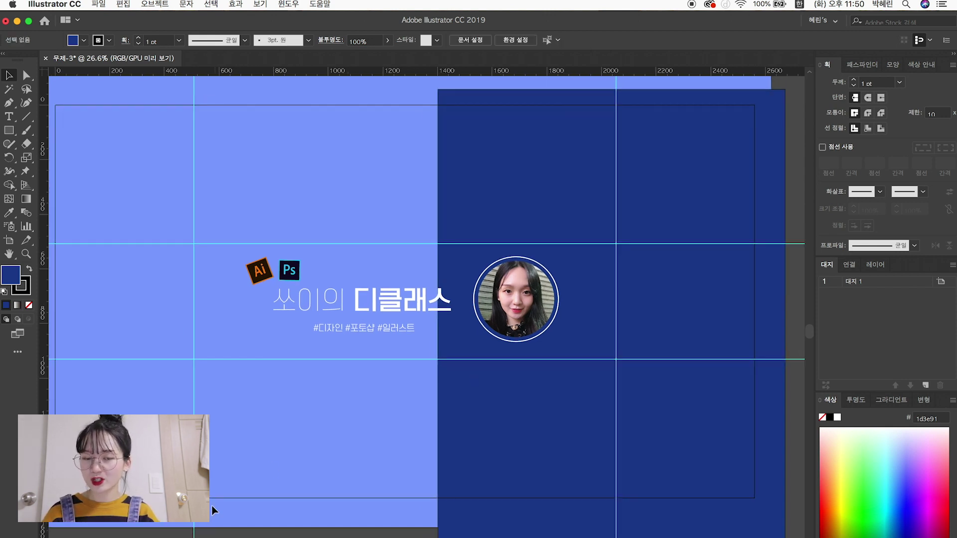
Slant the dark blue rectangle's left edge into a diagonal by moving its upper-left corner right and its lower-left corner left.
{"action": "left_click", "coordinate": [469, 238]}
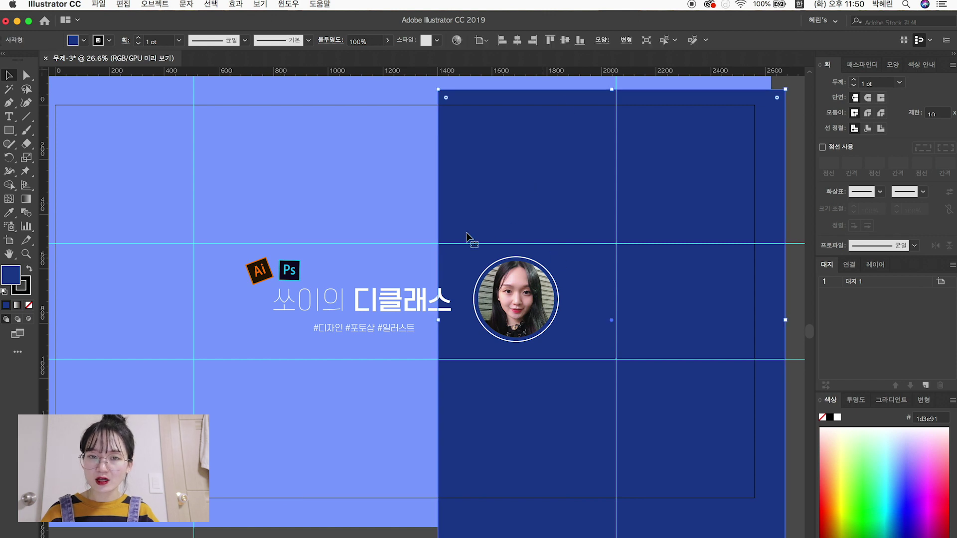
{"action": "left_click", "coordinate": [26, 76]}
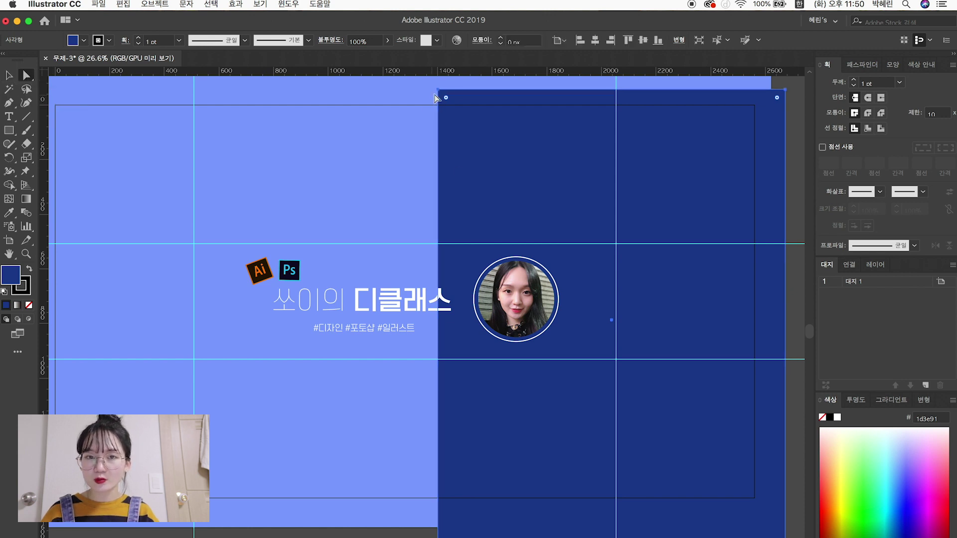
{"action": "left_click_drag", "start_coordinate": [438, 90], "coordinate": [486, 90]}
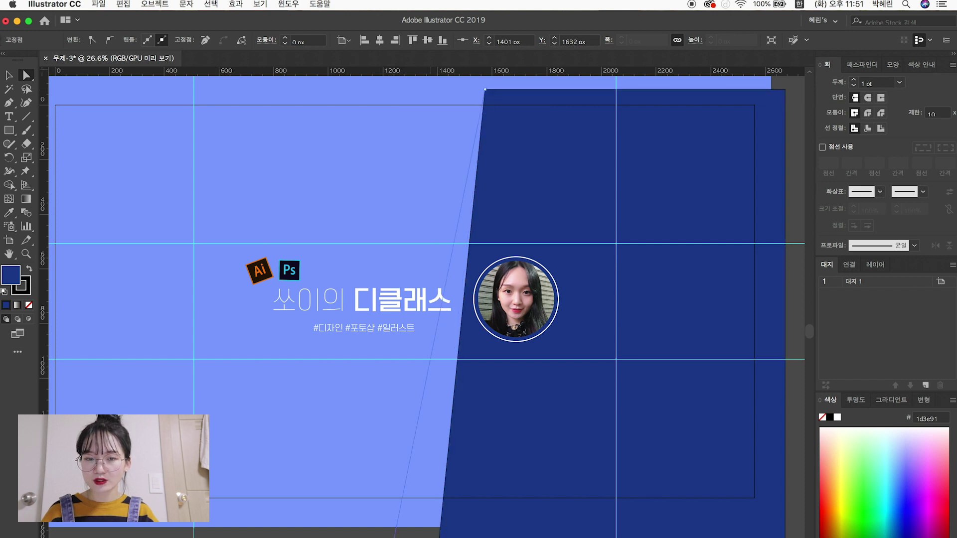
{"action": "left_click_drag", "start_coordinate": [442, 528], "coordinate": [356, 528]}
{"action": "left_click_drag", "start_coordinate": [485, 91], "coordinate": [591, 92]}
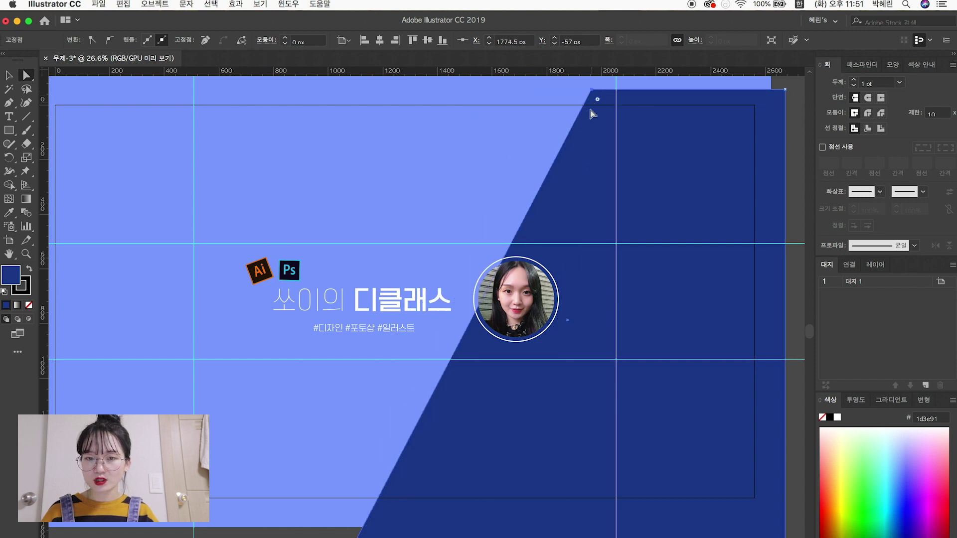
{"action": "left_click_drag", "start_coordinate": [356, 536], "coordinate": [381, 536]}
{"action": "key", "text": "v"}
{"action": "left_click", "coordinate": [332, 451]}
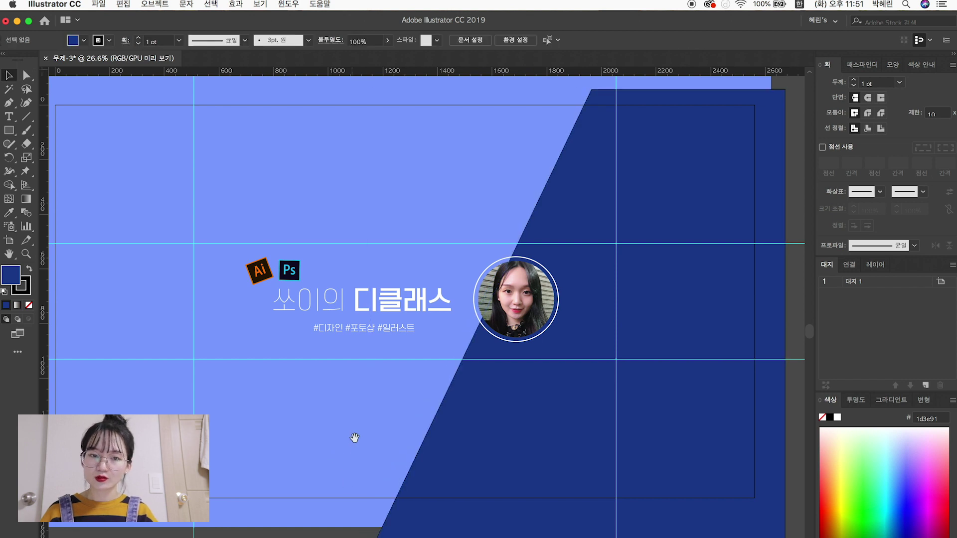
Examine the diagonal two-tone split across the banner and the ringed photo up close.
{"action": "left_click_drag", "start_coordinate": [352, 438], "coordinate": [349, 434]}
{"action": "key", "text": "super+0"}
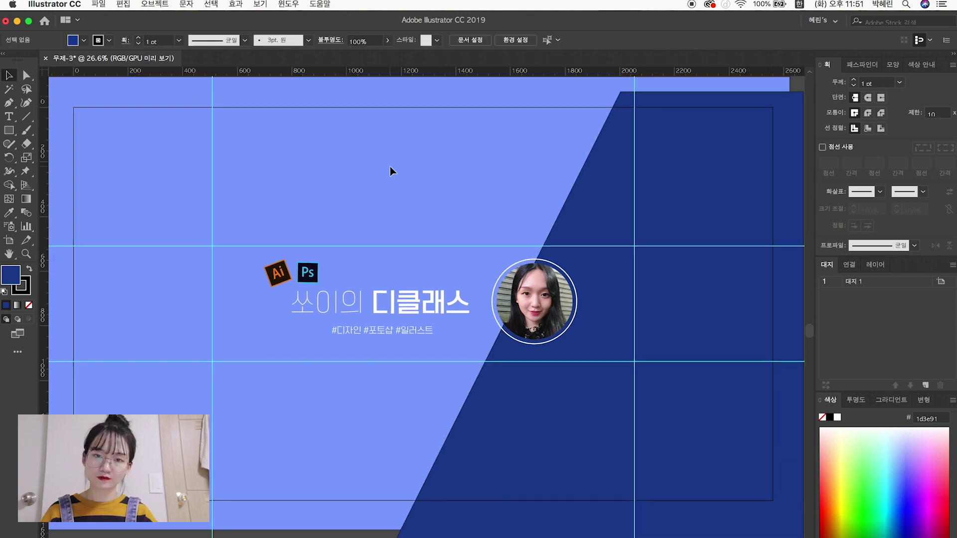
{"action": "scroll", "coordinate": [389, 166], "scroll_direction": "down", "scroll_amount": 3}
{"action": "scroll", "coordinate": [389, 166], "scroll_direction": "up", "scroll_amount": 3}
{"action": "scroll", "coordinate": [390, 166], "scroll_direction": "up", "scroll_amount": 2}
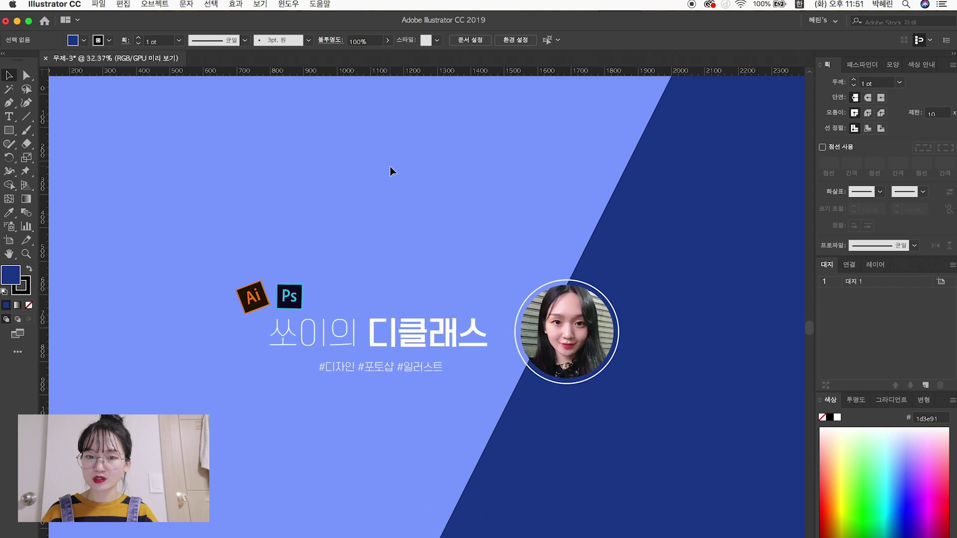
{"action": "left_click_drag", "start_coordinate": [460, 190], "coordinate": [464, 184]}
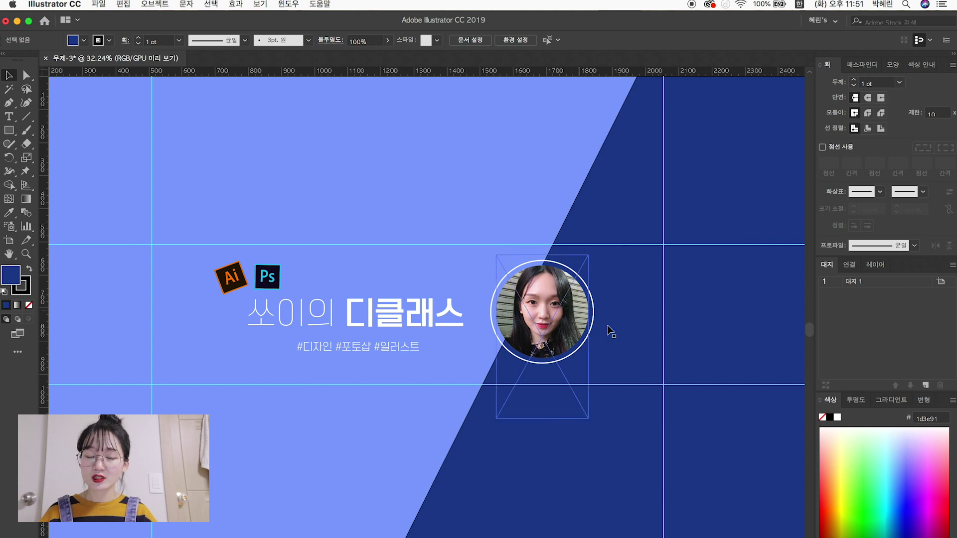
{"action": "scroll", "coordinate": [623, 336], "scroll_direction": "up", "scroll_amount": 4}
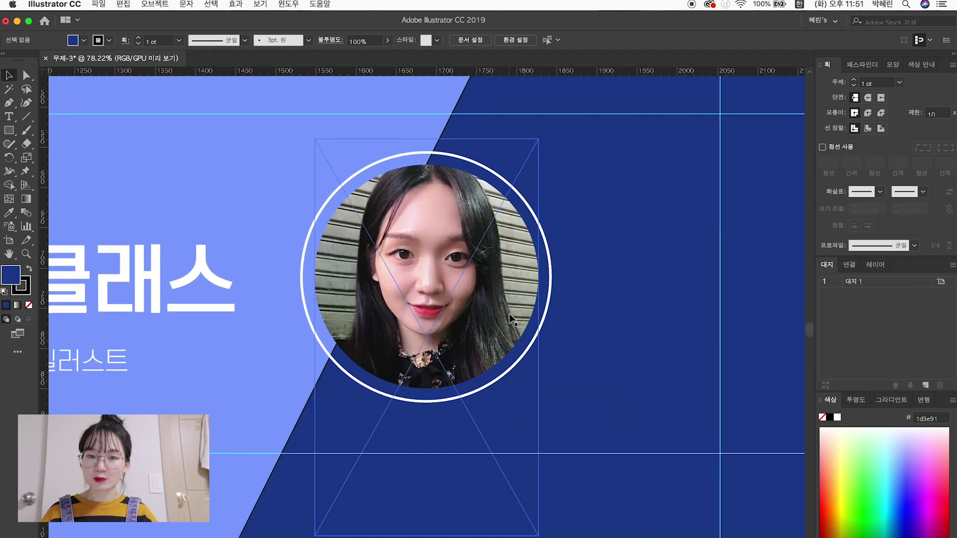
{"action": "scroll", "coordinate": [552, 385], "scroll_direction": "up", "scroll_amount": 1}
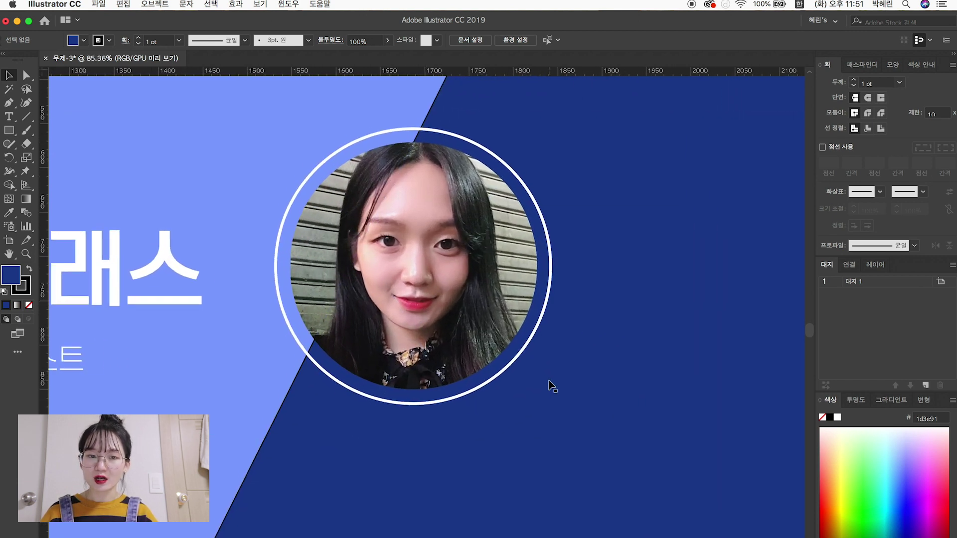
{"action": "scroll", "coordinate": [551, 386], "scroll_direction": "up", "scroll_amount": 1}
{"action": "scroll", "coordinate": [588, 373], "scroll_direction": "down", "scroll_amount": 1}
{"action": "scroll", "coordinate": [416, 353], "scroll_direction": "up", "scroll_amount": 4}
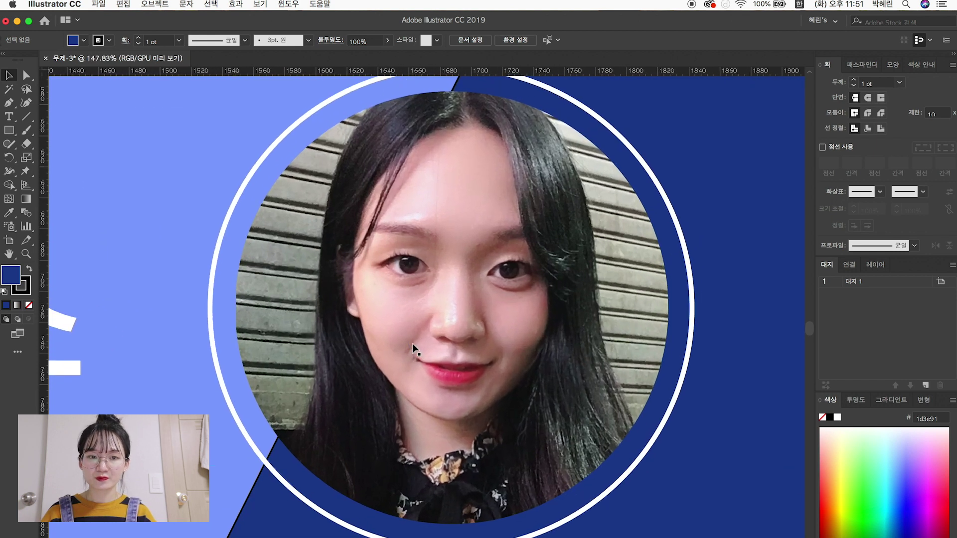
{"action": "scroll", "coordinate": [493, 350], "scroll_direction": "down", "scroll_amount": 2}
{"action": "scroll", "coordinate": [516, 361], "scroll_direction": "up", "scroll_amount": 2}
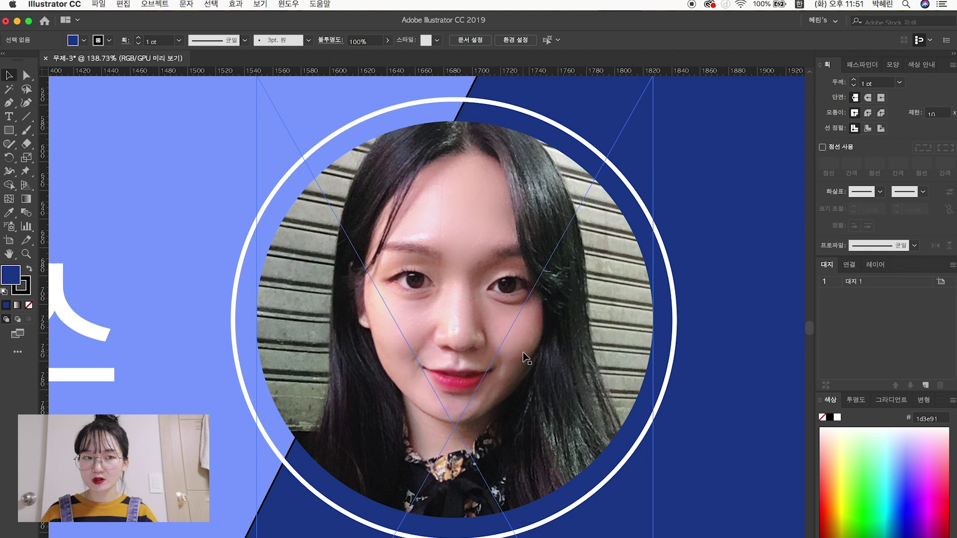
Draw a closed Pen shape over the left side of the photo, following the hair outline and extending past the white ring.
{"action": "left_click", "coordinate": [9, 102]}
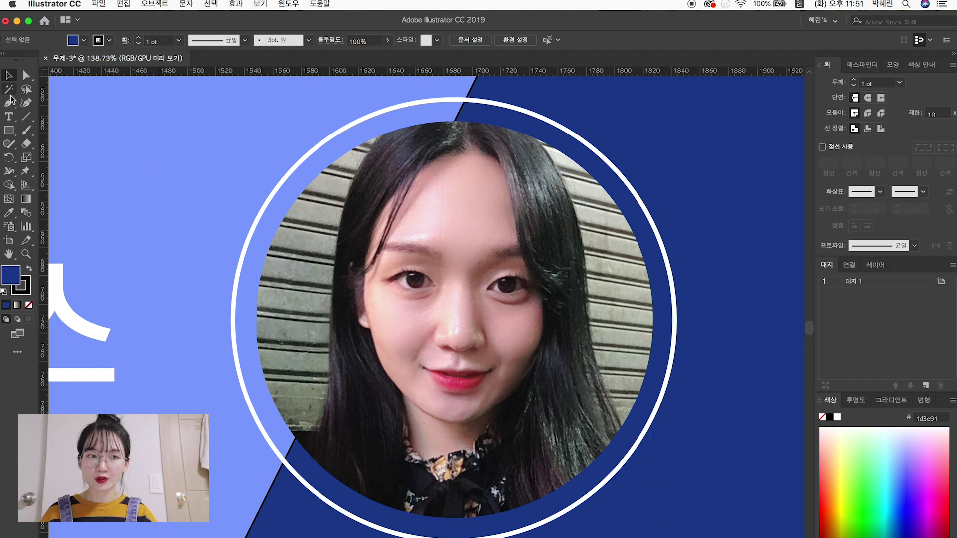
{"action": "scroll", "coordinate": [364, 153], "scroll_direction": "up", "scroll_amount": 1}
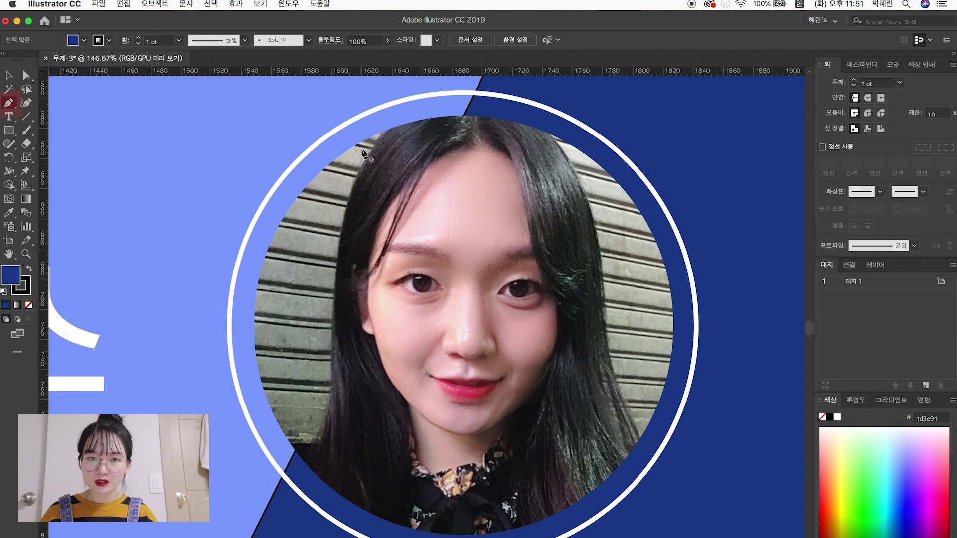
{"action": "left_click", "coordinate": [385, 130]}
{"action": "left_click_drag", "start_coordinate": [336, 295], "coordinate": [335, 406]}
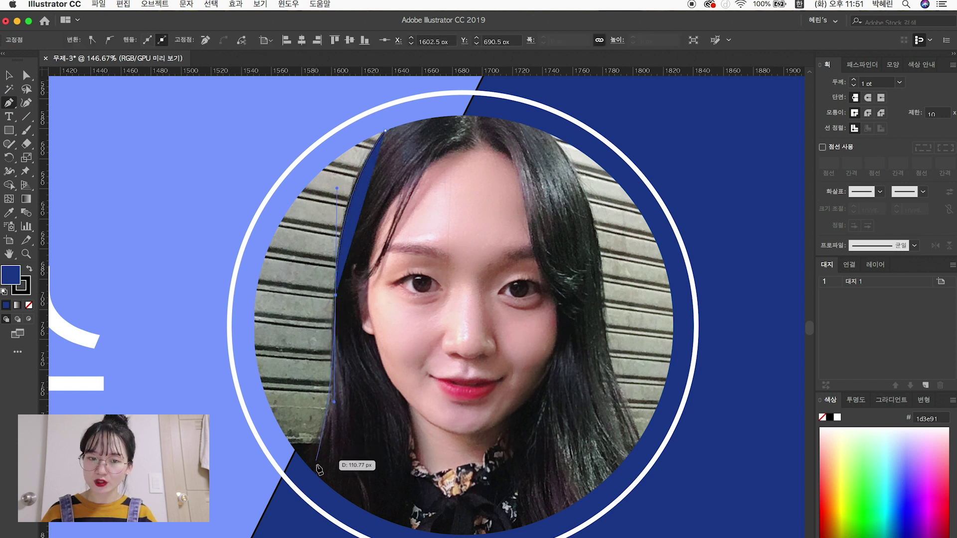
{"action": "left_click_drag", "start_coordinate": [315, 471], "coordinate": [197, 304]}
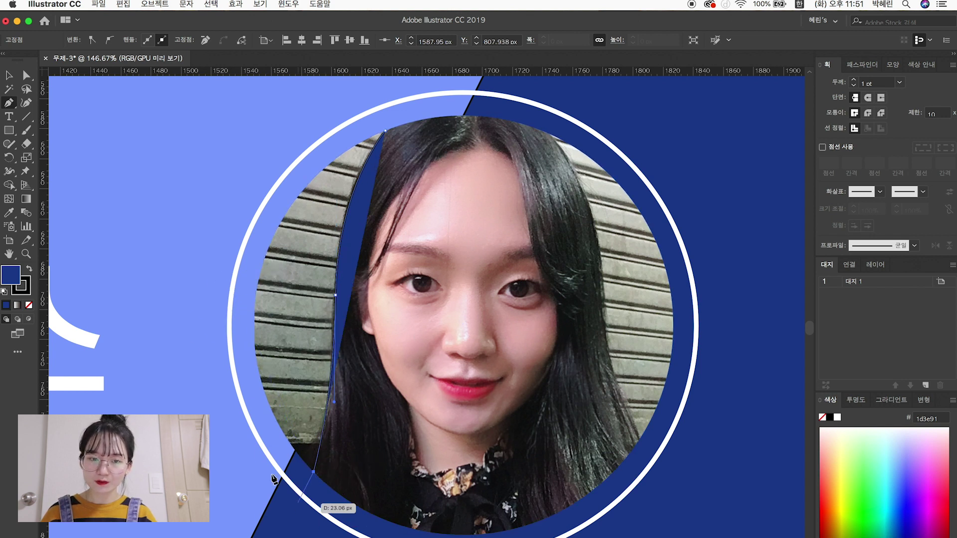
{"action": "left_click", "coordinate": [168, 392]}
{"action": "left_click", "coordinate": [199, 159]}
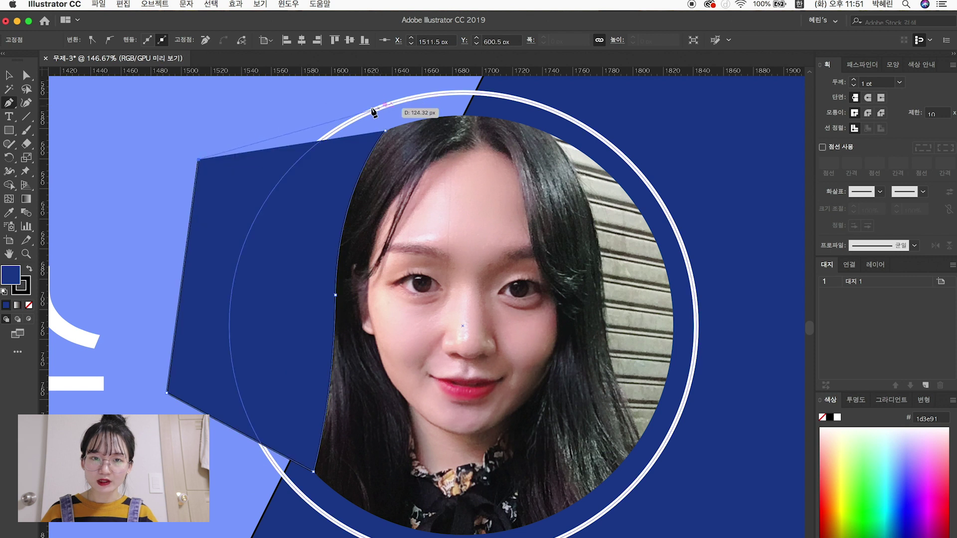
{"action": "left_click", "coordinate": [369, 102]}
{"action": "left_click", "coordinate": [385, 130]}
Draw a matching closed Pen shape over the right side of the photo, following the hair outline and extending past the ring.
{"action": "scroll", "coordinate": [522, 268], "scroll_direction": "down", "scroll_amount": 1}
{"action": "scroll", "coordinate": [522, 268], "scroll_direction": "right", "scroll_amount": 1}
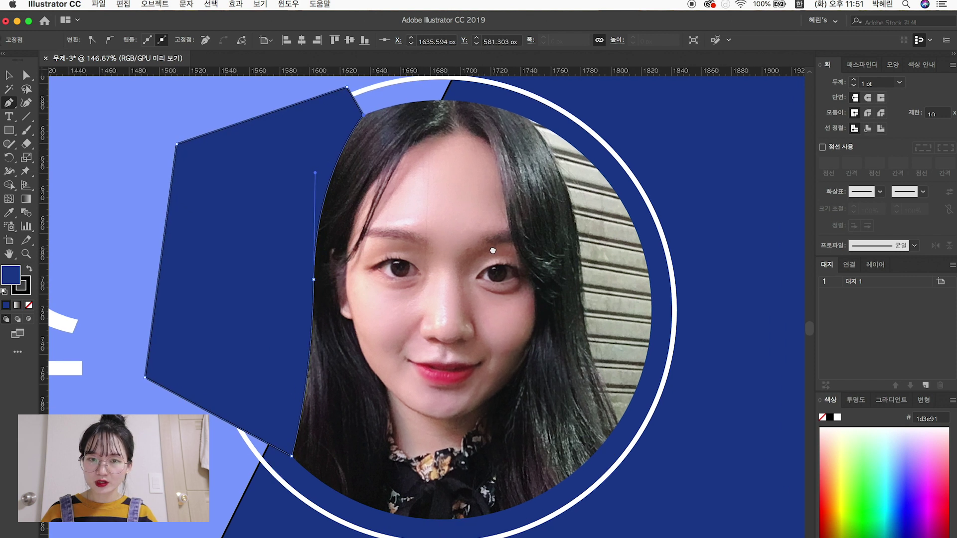
{"action": "left_click", "coordinate": [528, 119]}
{"action": "left_click_drag", "start_coordinate": [575, 234], "coordinate": [584, 311]}
{"action": "left_click_drag", "start_coordinate": [616, 427], "coordinate": [642, 455]}
{"action": "left_click", "coordinate": [728, 350]}
{"action": "left_click", "coordinate": [728, 196]}
{"action": "left_click", "coordinate": [643, 132]}
{"action": "left_click", "coordinate": [528, 118]}
{"action": "key", "text": "v"}
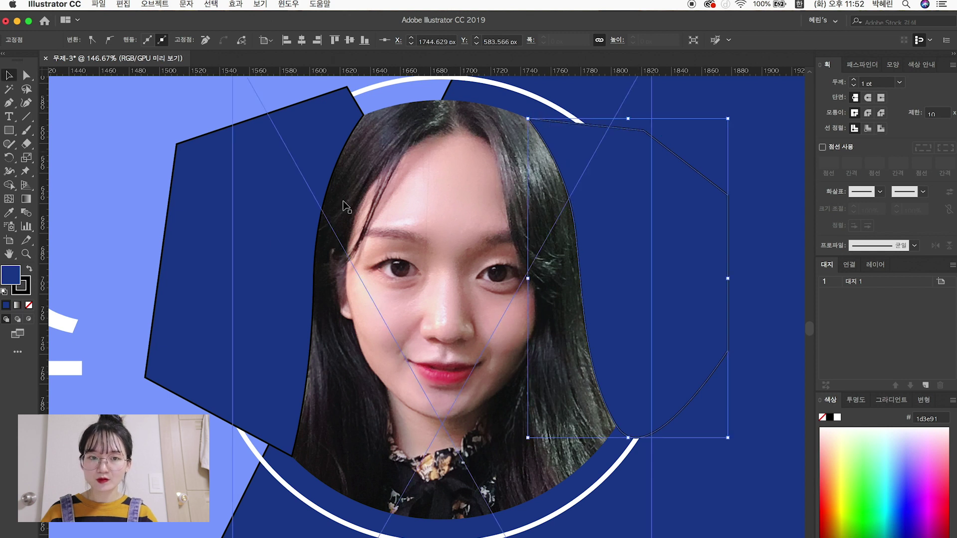
Select both Pen shapes beside the face and sample the banner's light blue background colour 83a1ff onto them.
{"action": "left_click", "coordinate": [252, 249], "text": "shift"}
{"action": "key", "text": "super+shift+a"}
{"action": "left_click", "coordinate": [246, 249]}
{"action": "left_click", "coordinate": [633, 267], "text": "shift"}
{"action": "scroll", "coordinate": [634, 267], "scroll_direction": "down", "scroll_amount": 3}
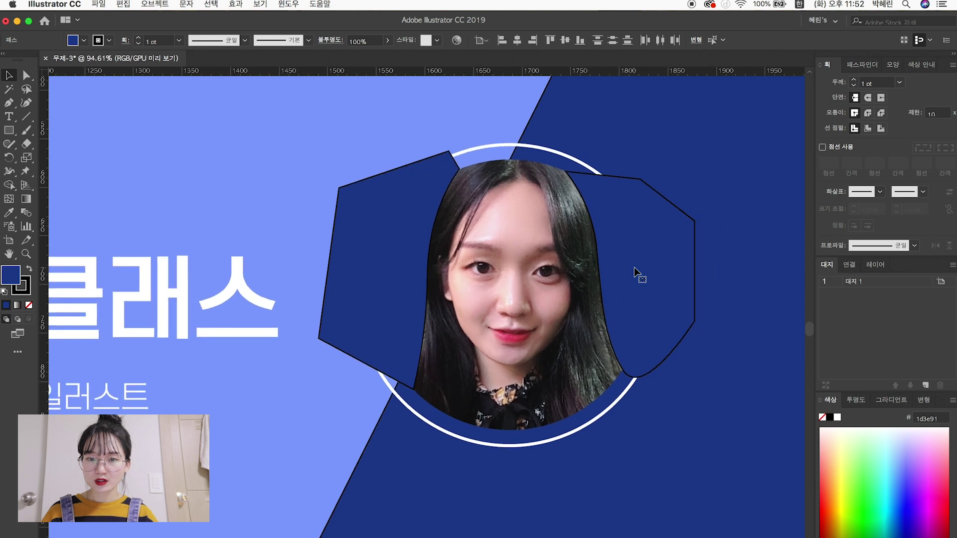
{"action": "scroll", "coordinate": [614, 264], "scroll_direction": "up", "scroll_amount": 2}
{"action": "scroll", "coordinate": [619, 271], "scroll_direction": "down", "scroll_amount": 3}
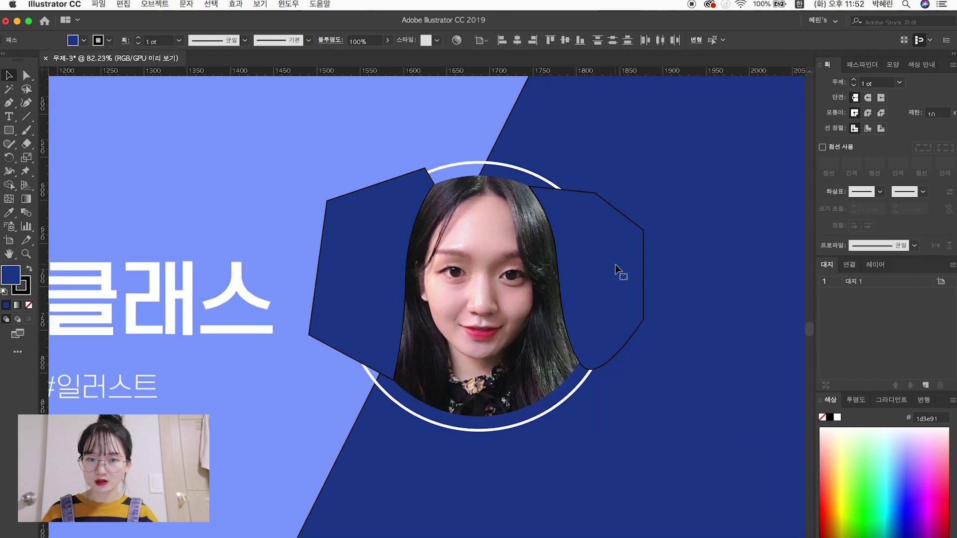
{"action": "scroll", "coordinate": [618, 271], "scroll_direction": "up", "scroll_amount": 2}
{"action": "scroll", "coordinate": [295, 212], "scroll_direction": "down", "scroll_amount": 1}
{"action": "scroll", "coordinate": [296, 151], "scroll_direction": "up", "scroll_amount": 1}
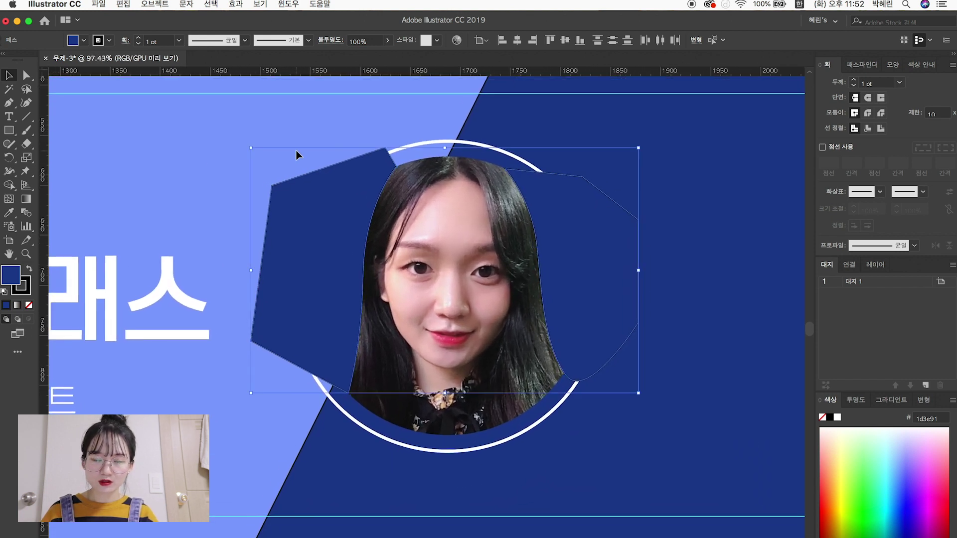
{"action": "key", "text": "i"}
{"action": "left_click", "coordinate": [161, 188]}
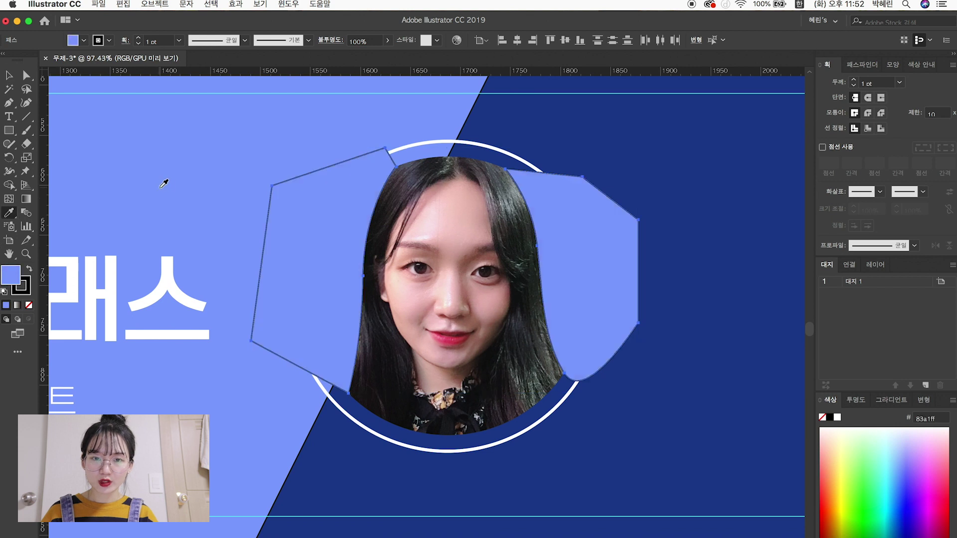
{"action": "left_click", "coordinate": [728, 240]}
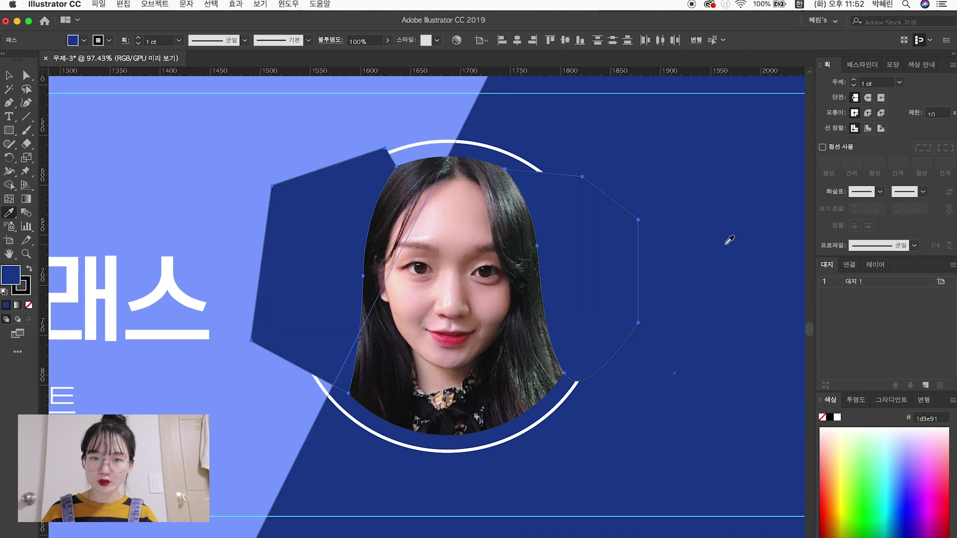
{"action": "left_click", "coordinate": [213, 145]}
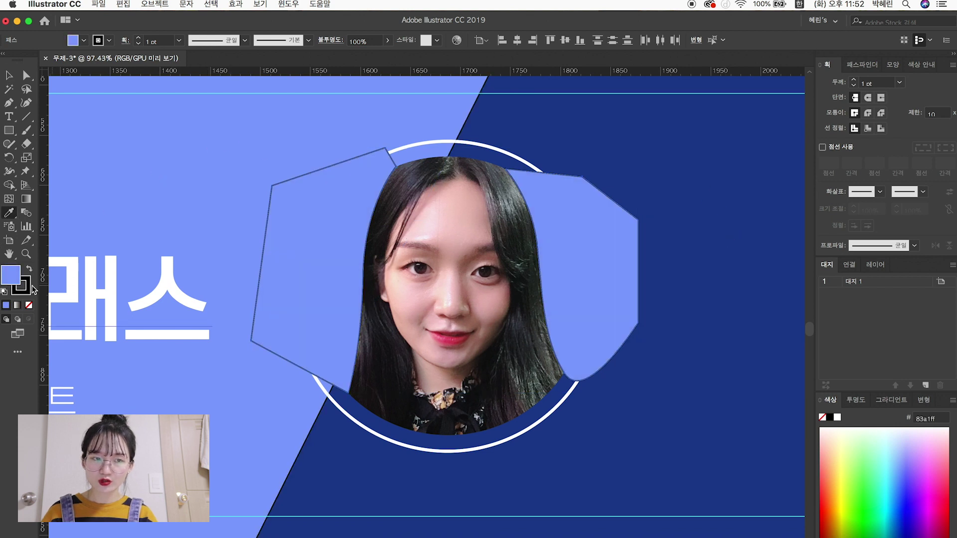
Lighten the fill of both Pen shapes to 9cb8ff and remove their stroke.
{"action": "double_click", "coordinate": [12, 276]}
{"action": "mouse_move", "coordinate": [335, 185]}
{"action": "left_mouse_down"}
{"action": "mouse_move", "coordinate": [323, 180]}
{"action": "mouse_move", "coordinate": [334, 173]}
{"action": "left_mouse_up"}
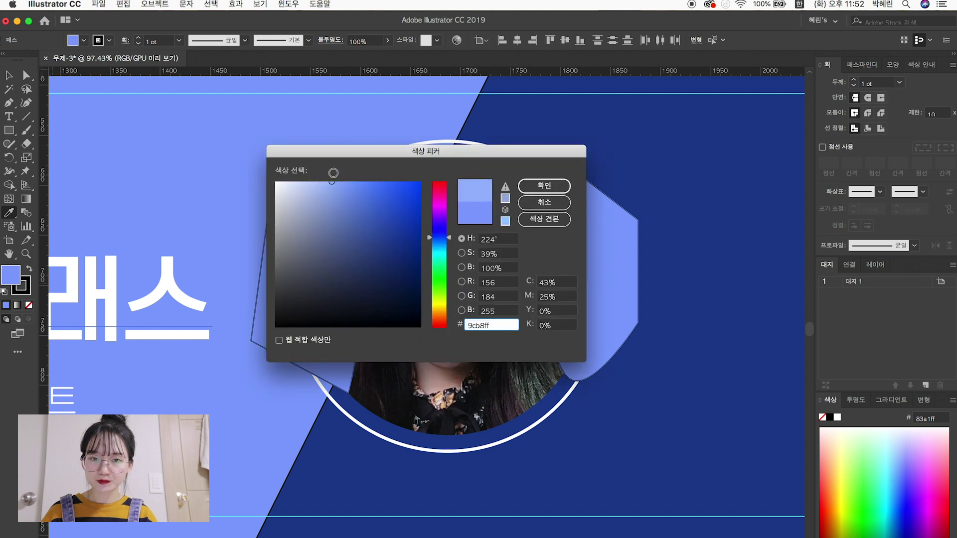
{"action": "left_click", "coordinate": [532, 185]}
{"action": "left_click", "coordinate": [9, 75]}
{"action": "left_click", "coordinate": [25, 289]}
{"action": "left_click", "coordinate": [28, 305]}
{"action": "left_click", "coordinate": [169, 186]}
{"action": "left_click_drag", "start_coordinate": [198, 171], "coordinate": [197, 166]}
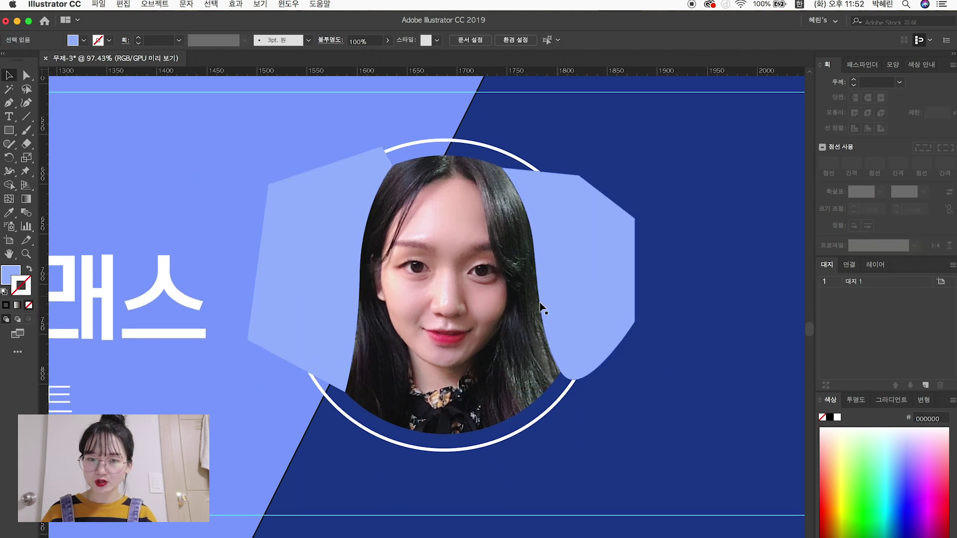
Draw a circle about 280 px in diameter from the photo's centre, matching the edge of the circular photo.
{"action": "left_click", "coordinate": [471, 326]}
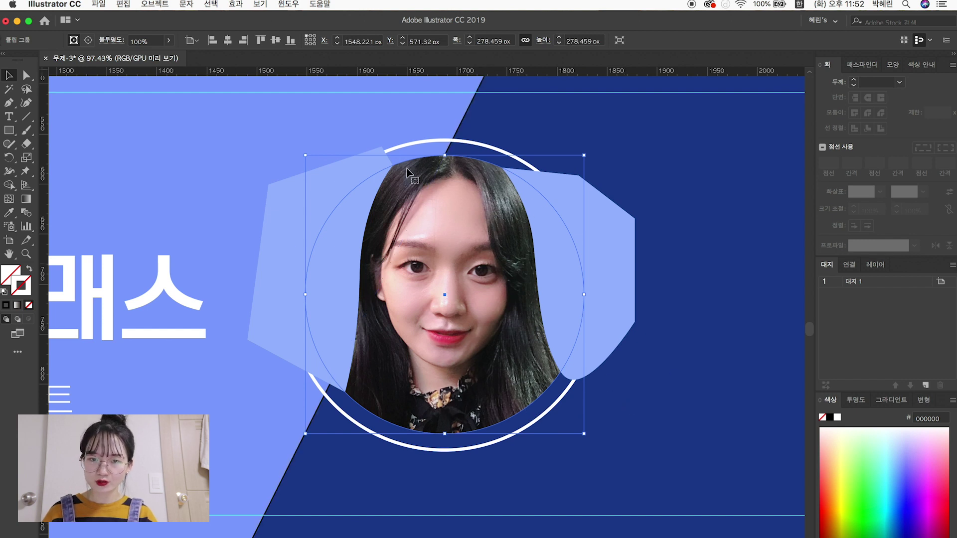
{"action": "left_click", "coordinate": [220, 133]}
{"action": "left_click_drag", "start_coordinate": [10, 133], "coordinate": [50, 154]}
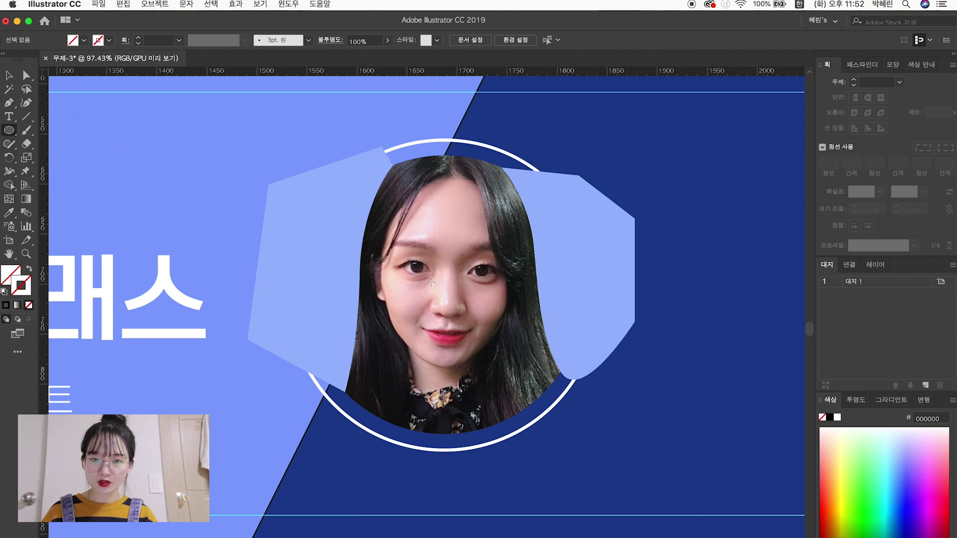
{"action": "left_click_drag", "start_coordinate": [444, 294], "coordinate": [584, 391]}
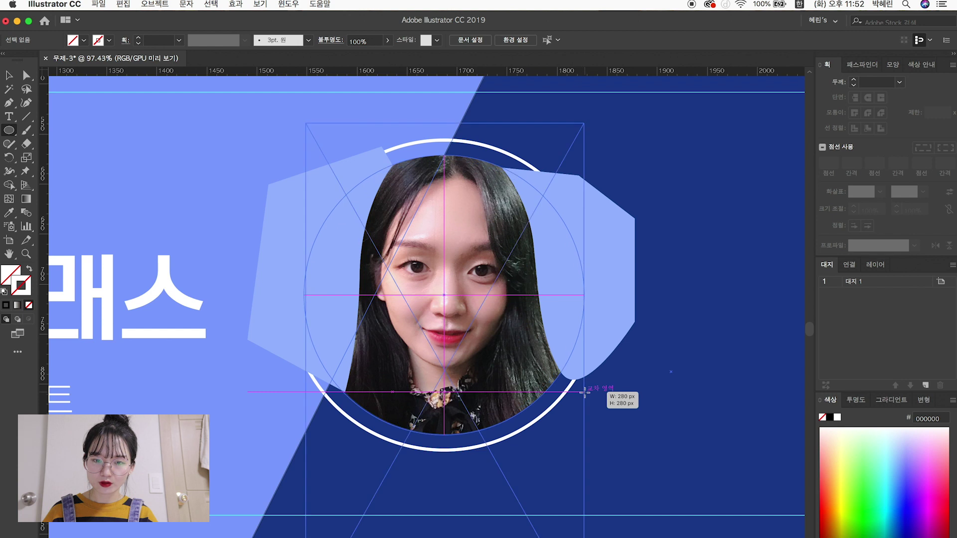
{"action": "key", "text": "v"}
{"action": "left_click", "coordinate": [675, 382]}
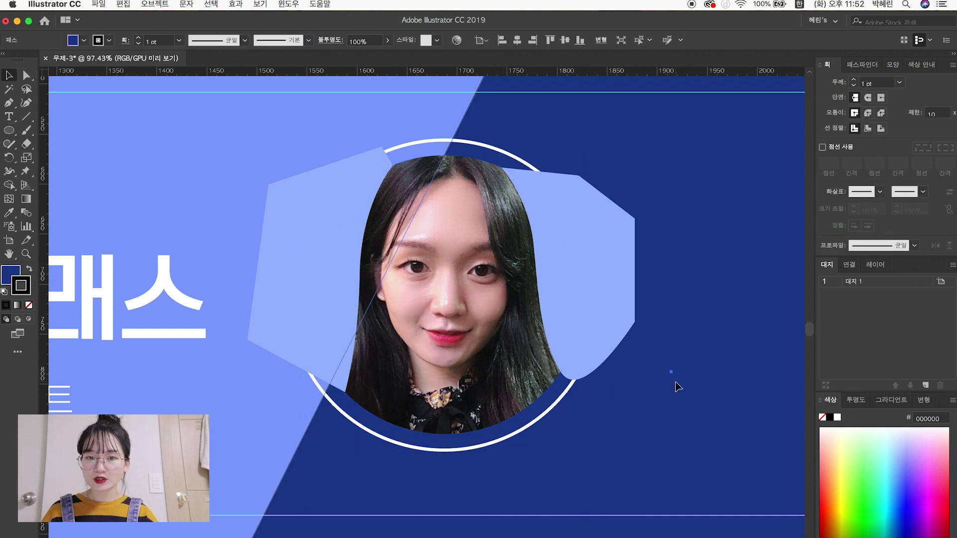
Apply a Gaussian Blur with a 1.4-pixel radius to both Pen shapes beside the face.
{"action": "scroll", "coordinate": [675, 381], "scroll_direction": "down", "scroll_amount": 5}
{"action": "scroll", "coordinate": [675, 382], "scroll_direction": "up", "scroll_amount": 4}
{"action": "scroll", "coordinate": [675, 381], "scroll_direction": "up", "scroll_amount": 2}
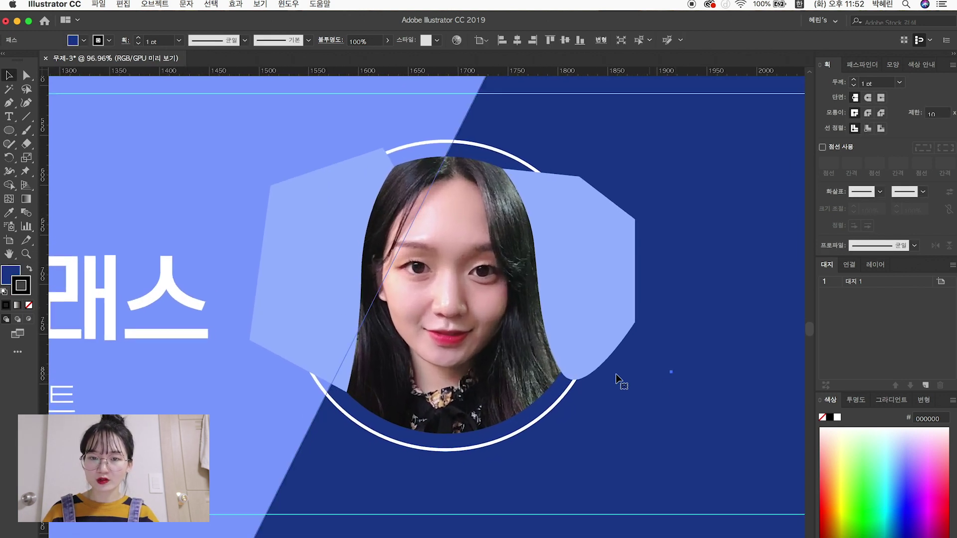
{"action": "scroll", "coordinate": [560, 317], "scroll_direction": "up", "scroll_amount": 2}
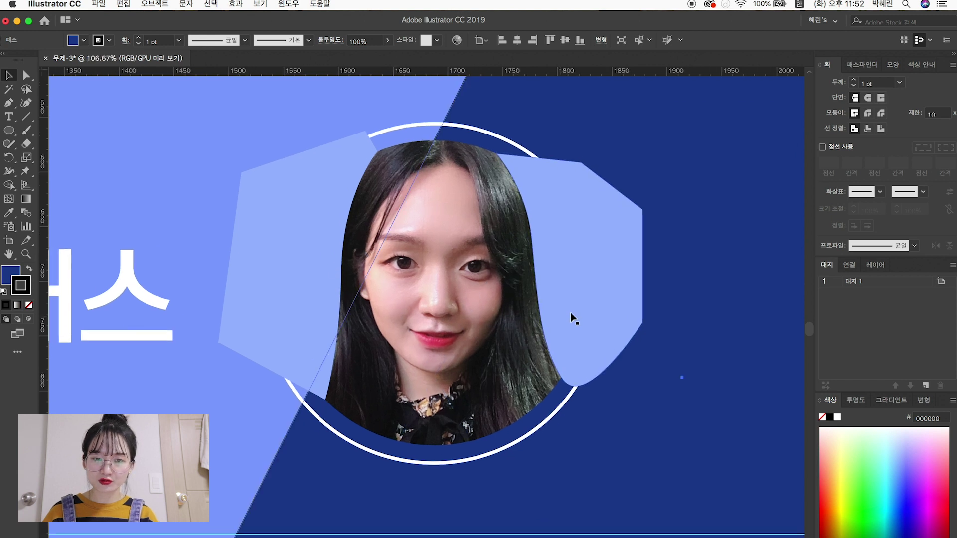
{"action": "left_click", "coordinate": [630, 286]}
{"action": "left_click", "coordinate": [305, 270], "text": "shift"}
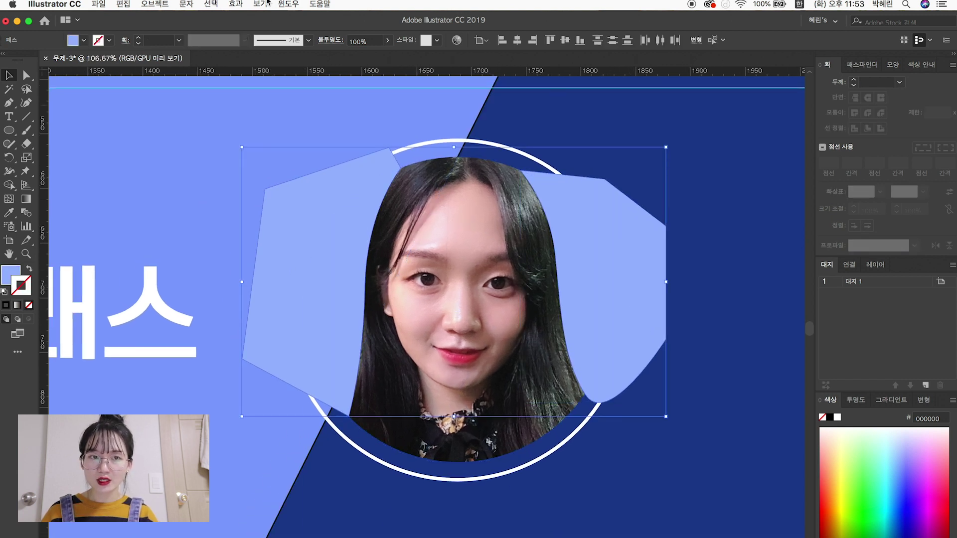
{"action": "left_click", "coordinate": [239, 4]}
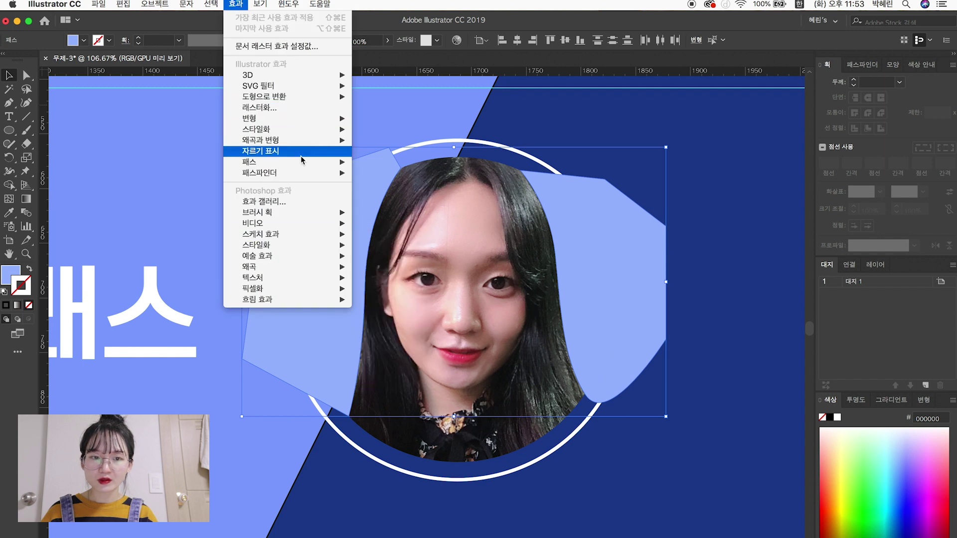
{"action": "mouse_move", "coordinate": [299, 299]}
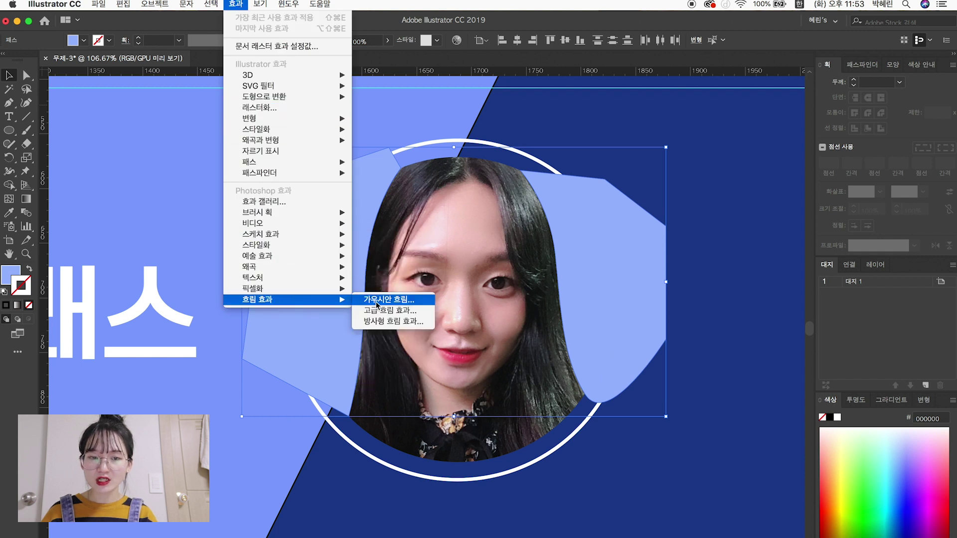
{"action": "left_click", "coordinate": [408, 301]}
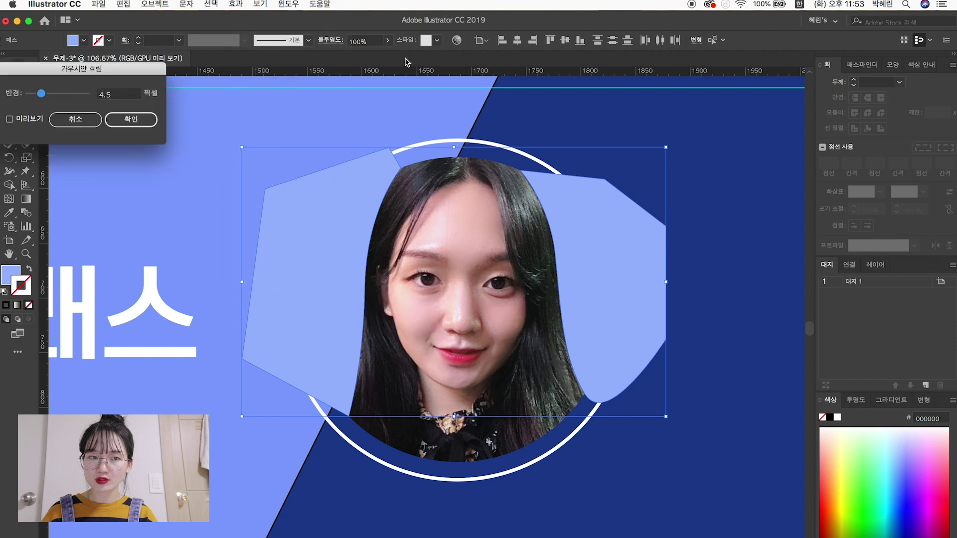
{"action": "left_click", "coordinate": [9, 119]}
{"action": "left_click_drag", "start_coordinate": [42, 94], "coordinate": [25, 97]}
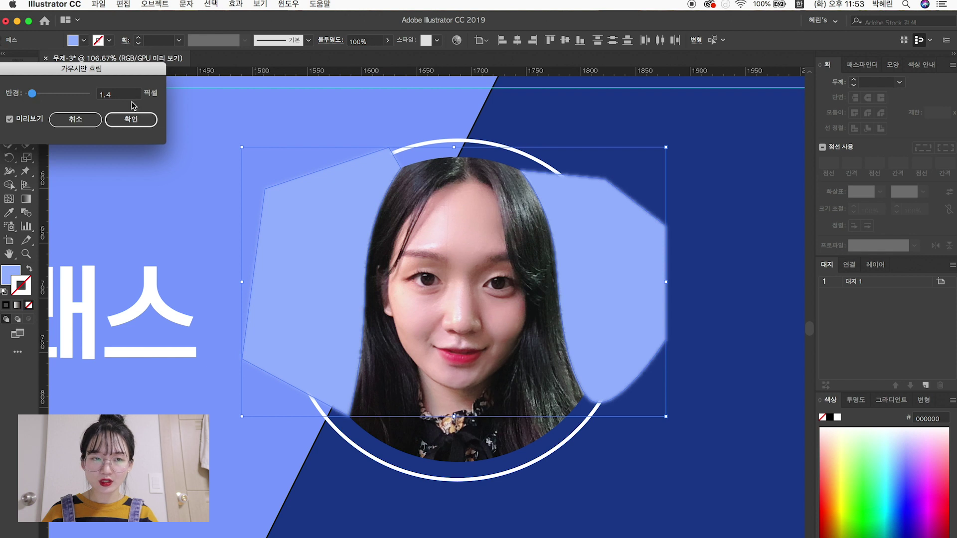
{"action": "left_click", "coordinate": [139, 122]}
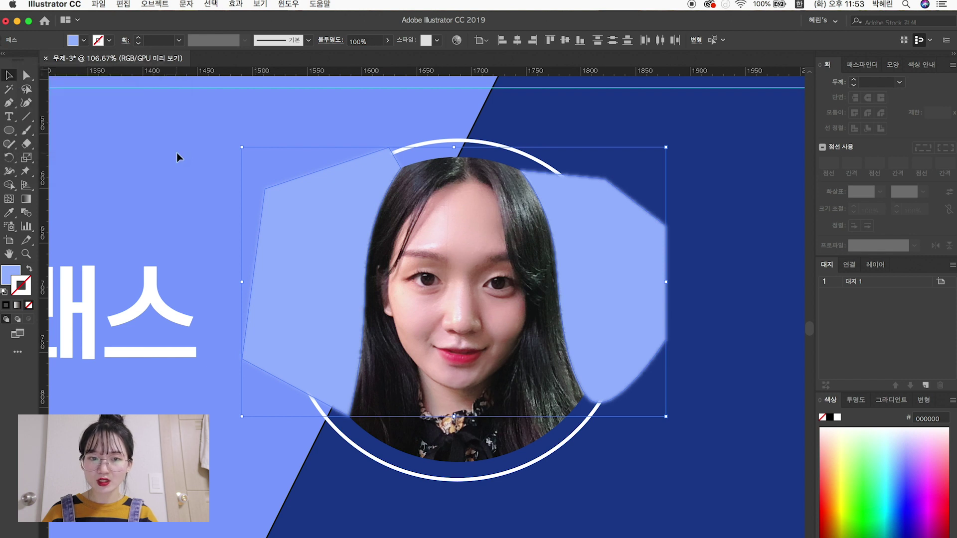
{"action": "left_click", "coordinate": [177, 153]}
Make a clipping mask from both blurred Pen shapes, the photo and the circle matching the photo's edge.
{"action": "scroll", "coordinate": [177, 153], "scroll_direction": "down", "scroll_amount": 5}
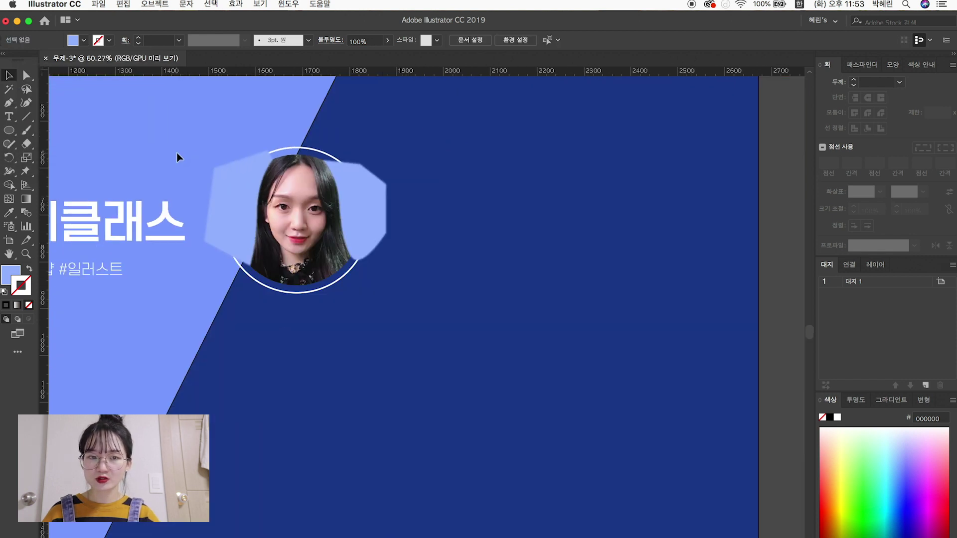
{"action": "scroll", "coordinate": [177, 153], "scroll_direction": "up", "scroll_amount": 5}
{"action": "scroll", "coordinate": [177, 153], "scroll_direction": "up", "scroll_amount": 2}
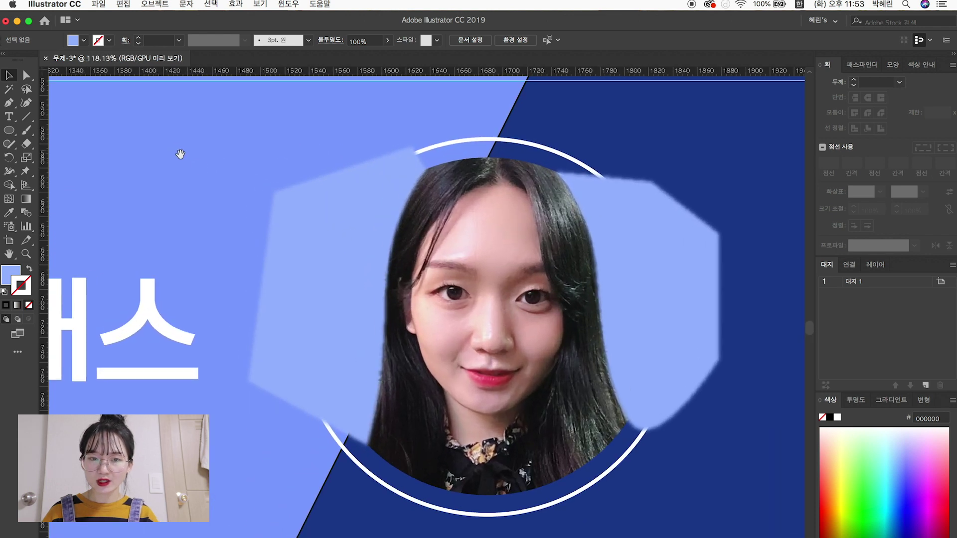
{"action": "left_click", "coordinate": [338, 269]}
{"action": "left_click", "coordinate": [564, 158], "text": "shift"}
{"action": "left_click", "coordinate": [508, 213], "text": "shift"}
{"action": "right_click", "coordinate": [509, 214]}
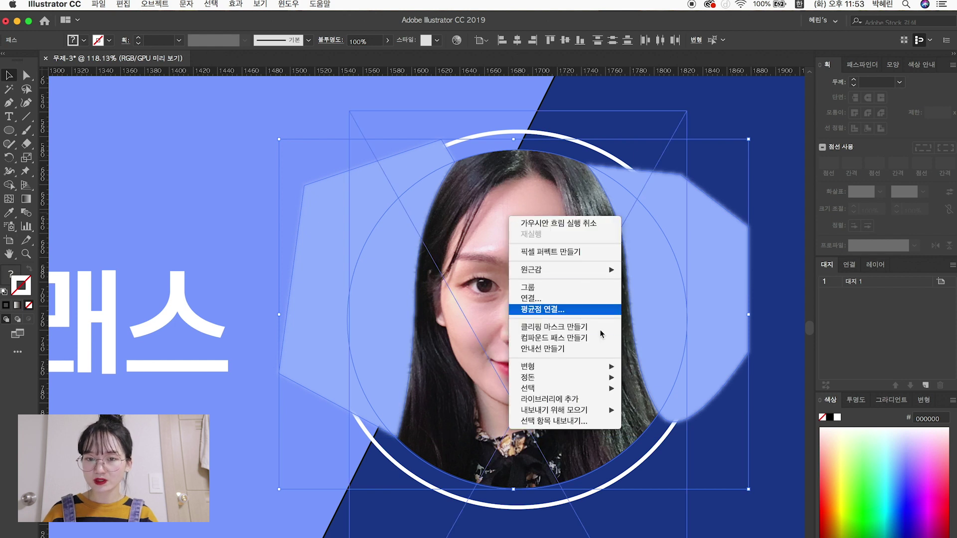
{"action": "left_click", "coordinate": [582, 329]}
{"action": "left_click", "coordinate": [267, 178]}
{"action": "scroll", "coordinate": [267, 181], "scroll_direction": "down", "scroll_amount": 5}
{"action": "scroll", "coordinate": [459, 220], "scroll_direction": "down", "scroll_amount": 5}
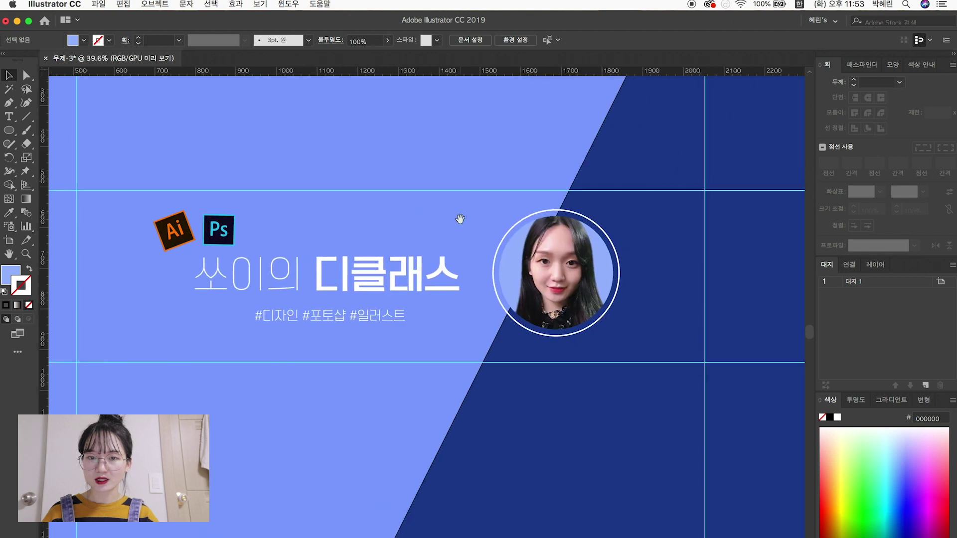
{"action": "left_click_drag", "start_coordinate": [365, 343], "coordinate": [379, 377]}
{"action": "scroll", "coordinate": [378, 378], "scroll_direction": "up", "scroll_amount": 4}
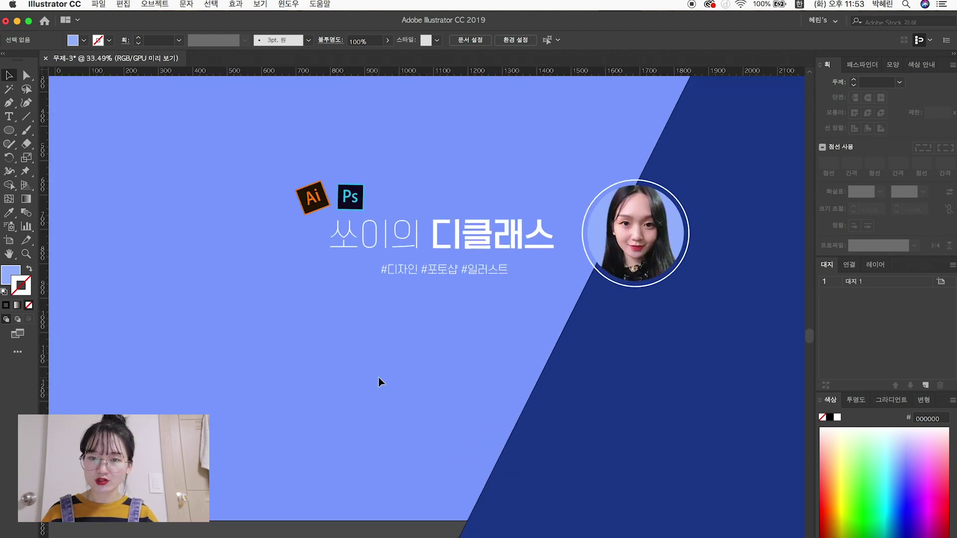
{"action": "left_click_drag", "start_coordinate": [470, 359], "coordinate": [410, 412]}
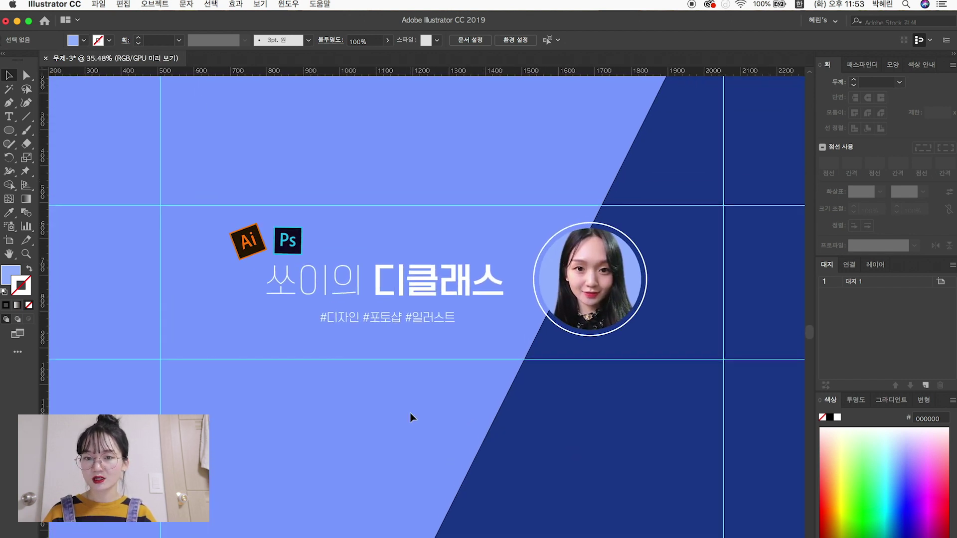
{"action": "scroll", "coordinate": [412, 418], "scroll_direction": "down", "scroll_amount": 2}
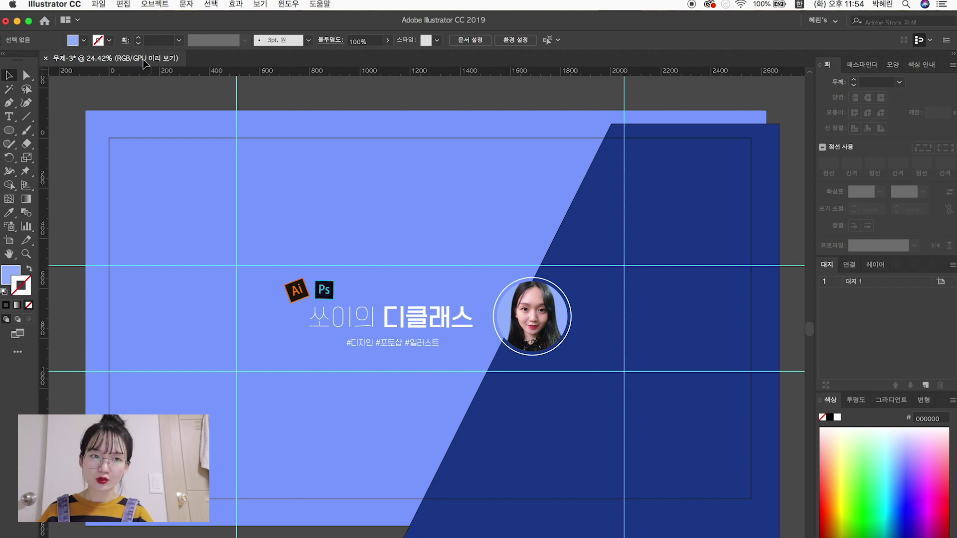
Export the banner to the desktop as the JPEG file 무제-3.jpg, using all artboards.
{"action": "left_click", "coordinate": [96, 5]}
{"action": "mouse_move", "coordinate": [186, 190]}
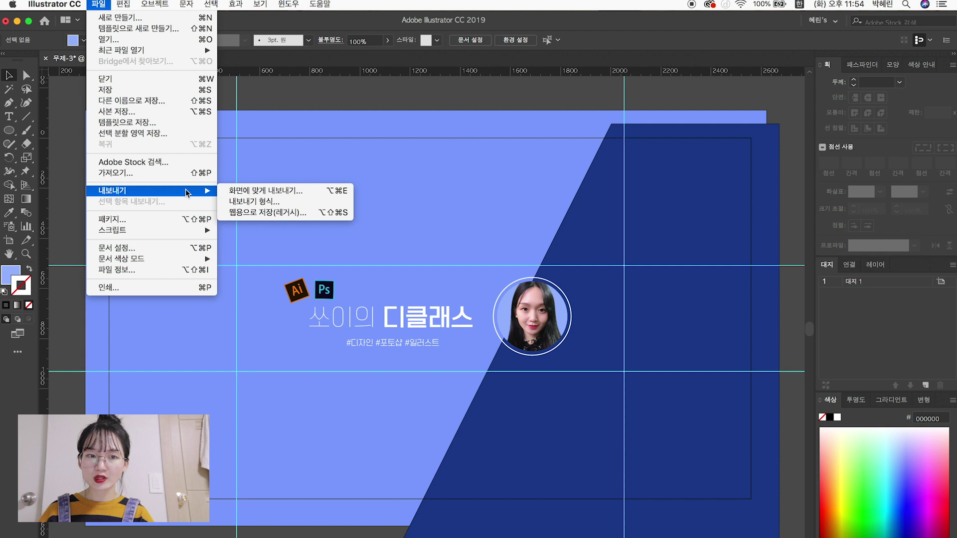
{"action": "left_click", "coordinate": [267, 202]}
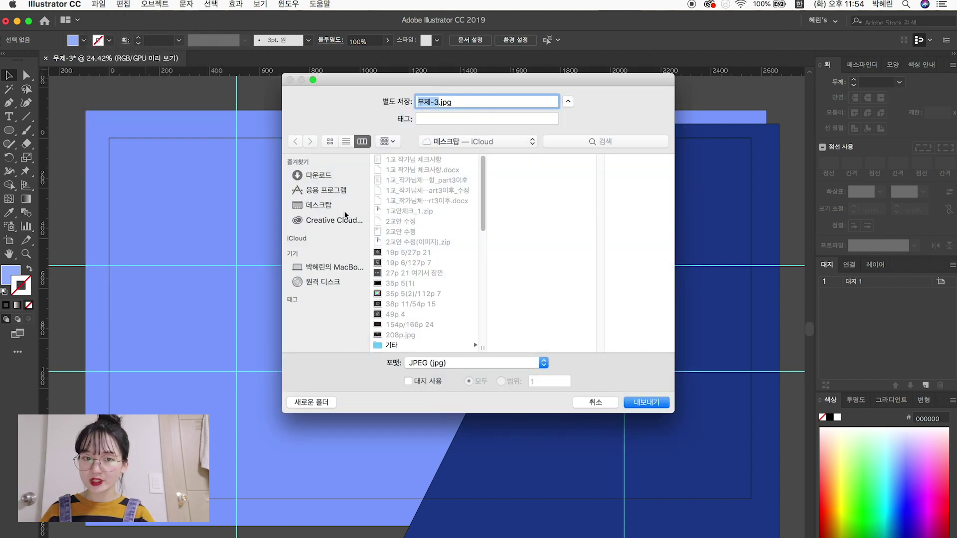
{"action": "left_click", "coordinate": [342, 207]}
{"action": "left_click", "coordinate": [409, 382]}
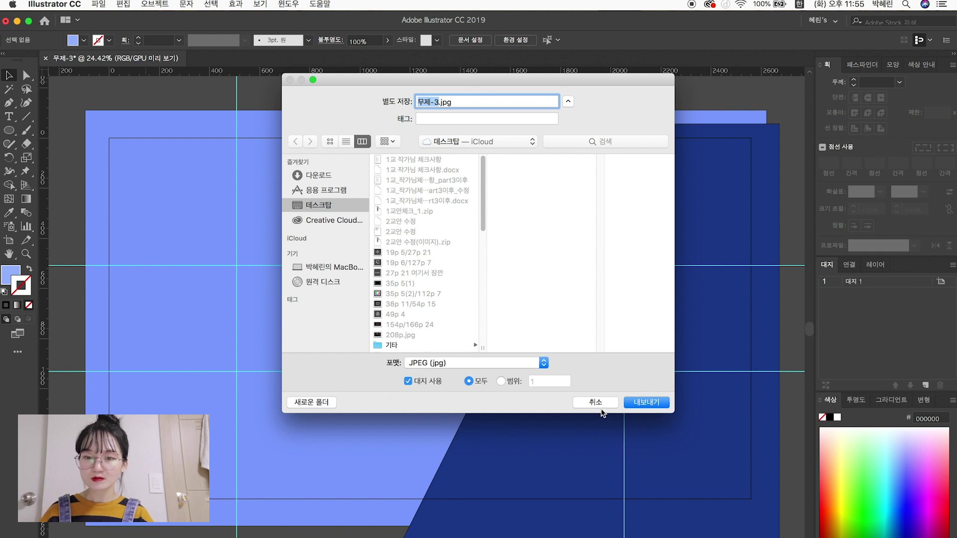
{"action": "left_click", "coordinate": [642, 404]}
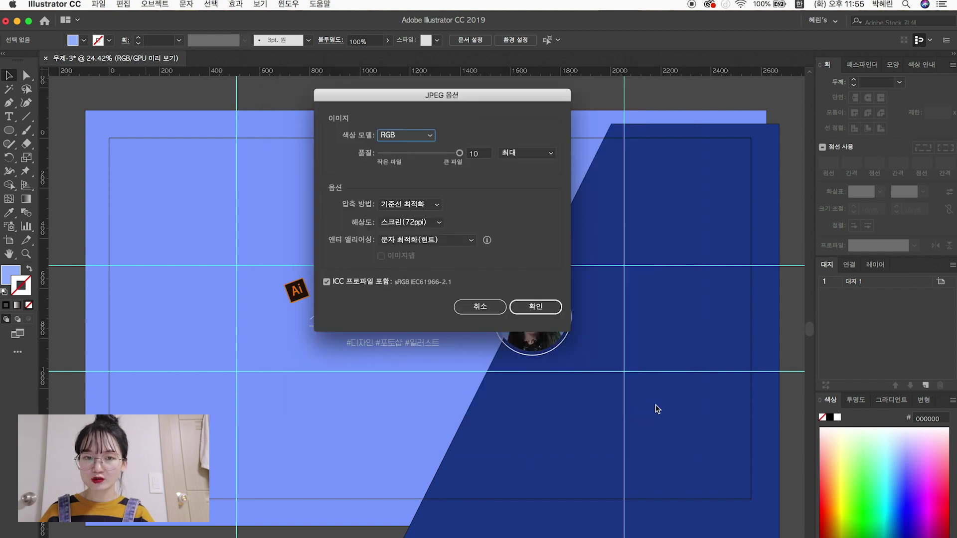
Set the JPEG anti-aliasing to Art Optimized (Supersampling) and export, replacing the existing 무제-3_대지 1.jpg.
{"action": "left_click", "coordinate": [401, 239]}
{"action": "left_click", "coordinate": [430, 265]}
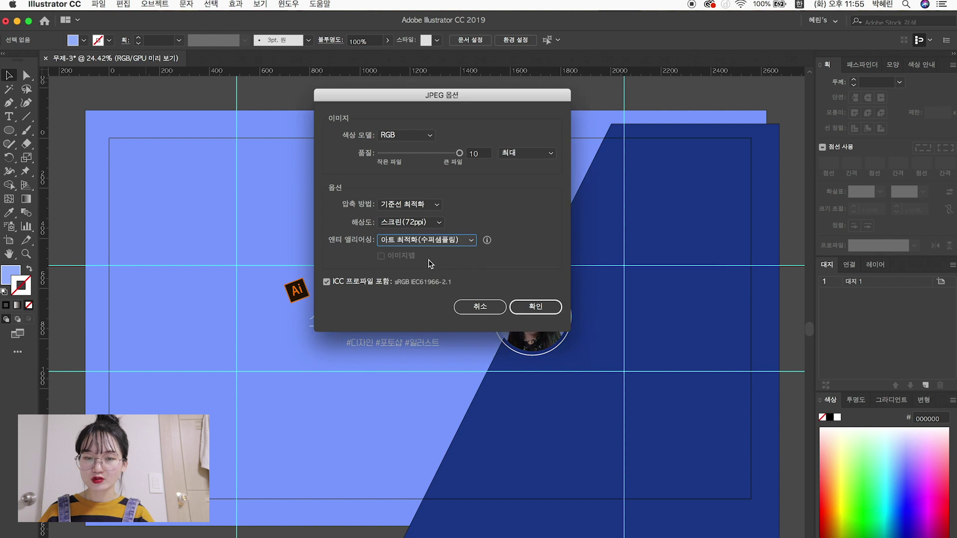
{"action": "left_click", "coordinate": [555, 312]}
{"action": "left_click", "coordinate": [270, 159]}
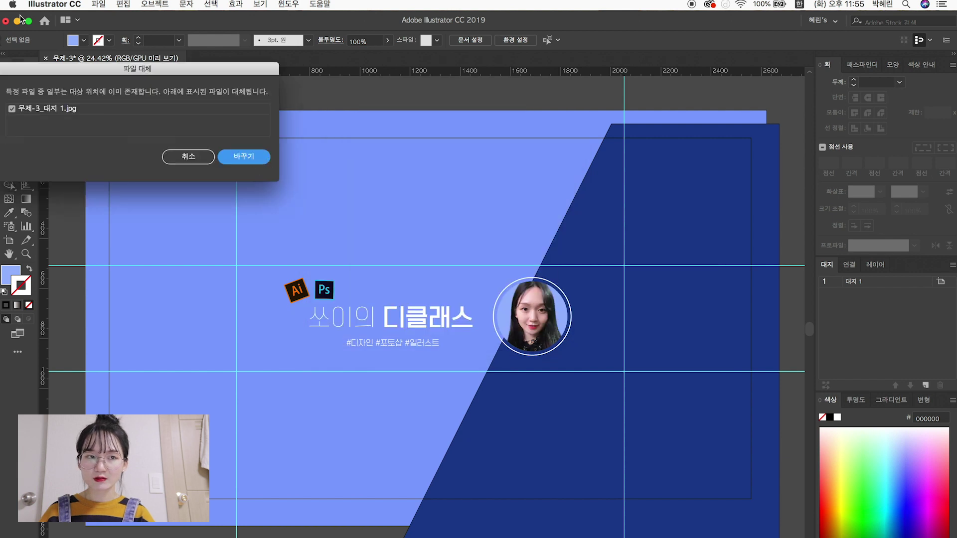
Uncover the desktop, open the exported 무제-3_대지 1.jpg in Preview and examine the finished banner.
{"action": "left_click_drag", "start_coordinate": [156, 23], "coordinate": [132, 85]}
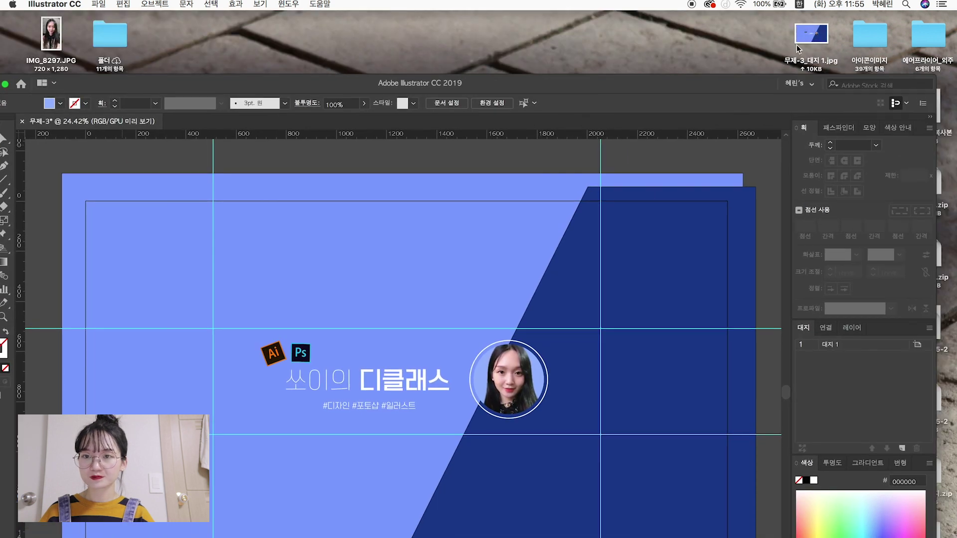
{"action": "double_click", "coordinate": [811, 35]}
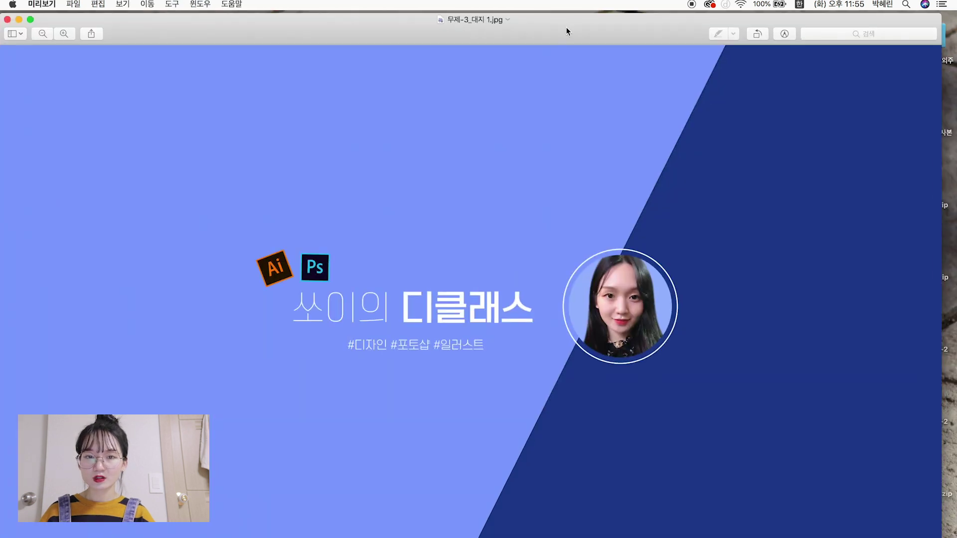
{"action": "mouse_move", "coordinate": [566, 32]}
{"action": "left_mouse_down"}
{"action": "mouse_move", "coordinate": [581, 40]}
{"action": "mouse_move", "coordinate": [546, 32]}
{"action": "mouse_move", "coordinate": [575, 37]}
{"action": "mouse_move", "coordinate": [566, 38]}
{"action": "left_mouse_up"}
{"action": "scroll", "coordinate": [271, 376], "scroll_direction": "down", "scroll_amount": 3}
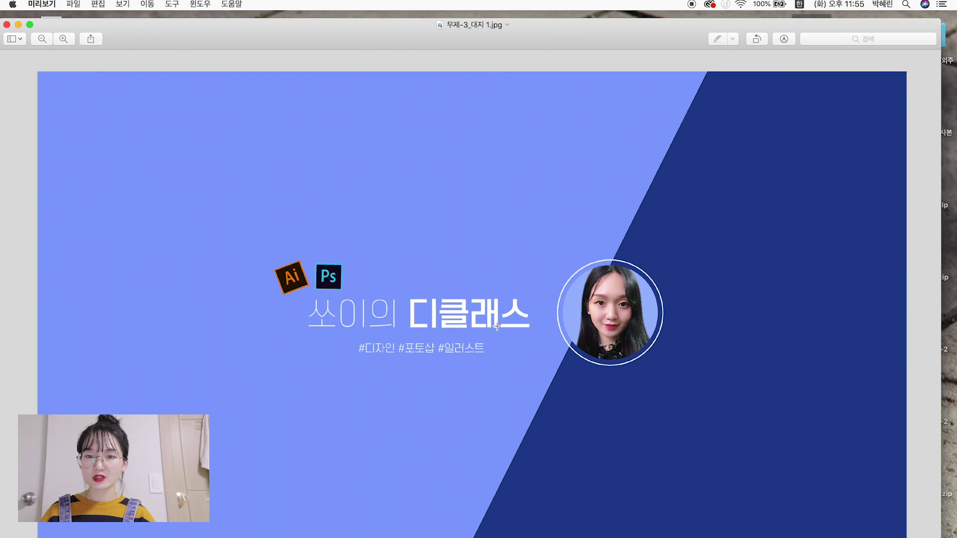
{"action": "scroll", "coordinate": [272, 376], "scroll_direction": "up", "scroll_amount": 2}
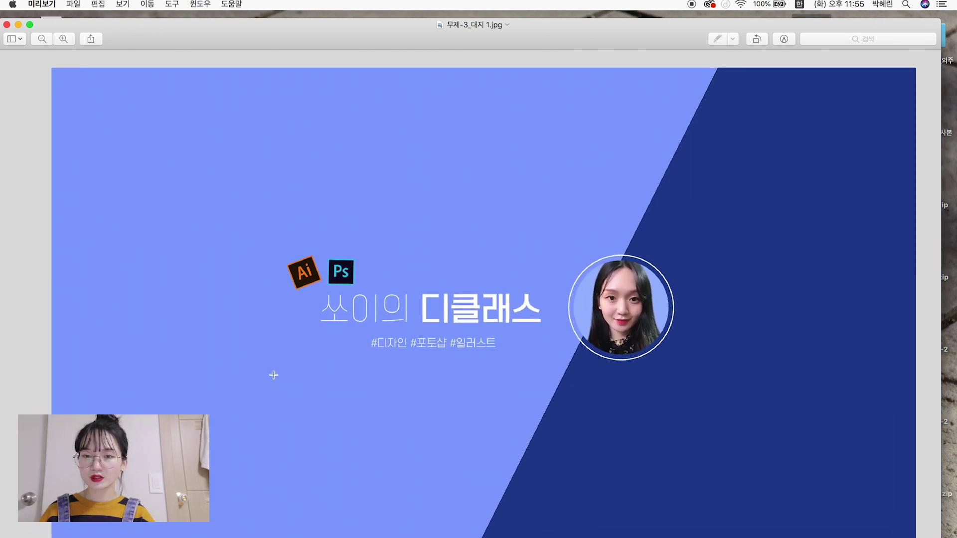